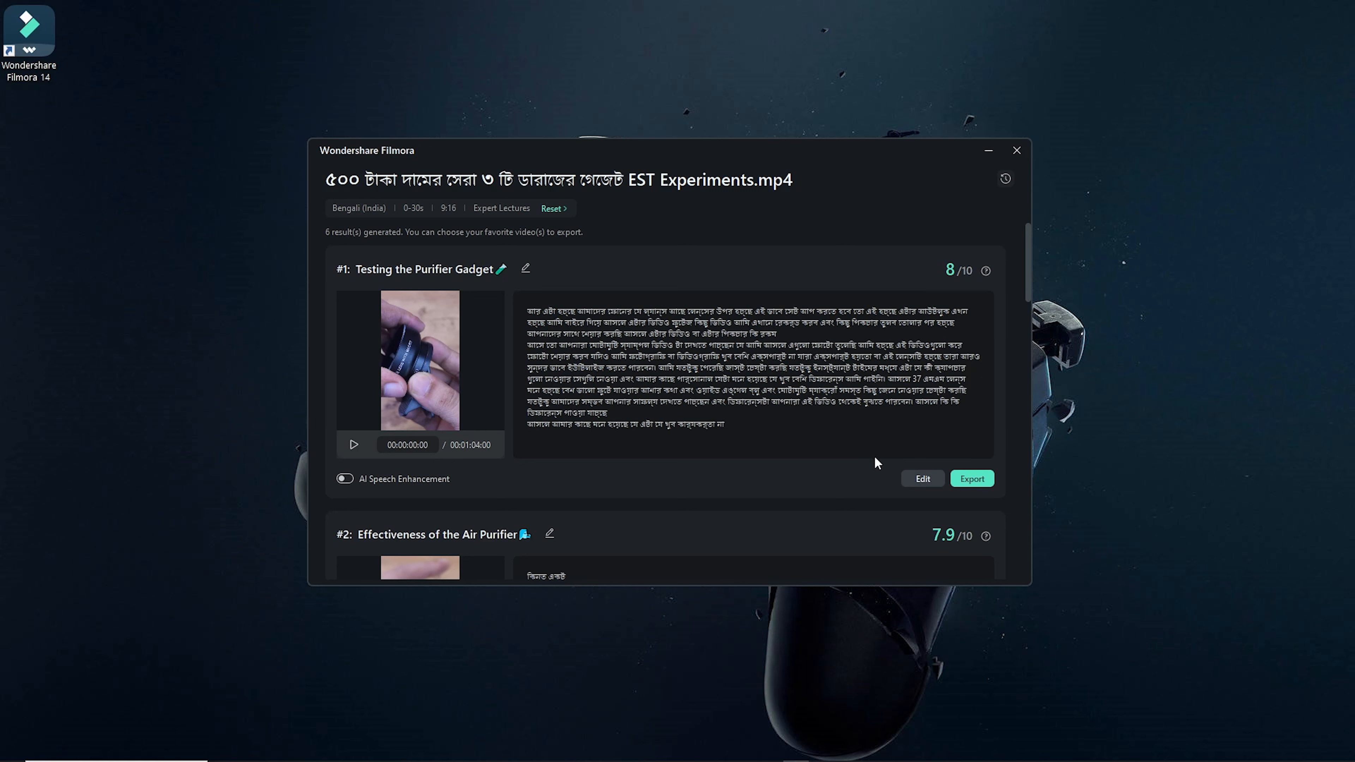
- Open the 'Testing the Purifier Gadget' short clip for editing and play then pause its preview
{"action": "left_click", "coordinate": [923, 480]}
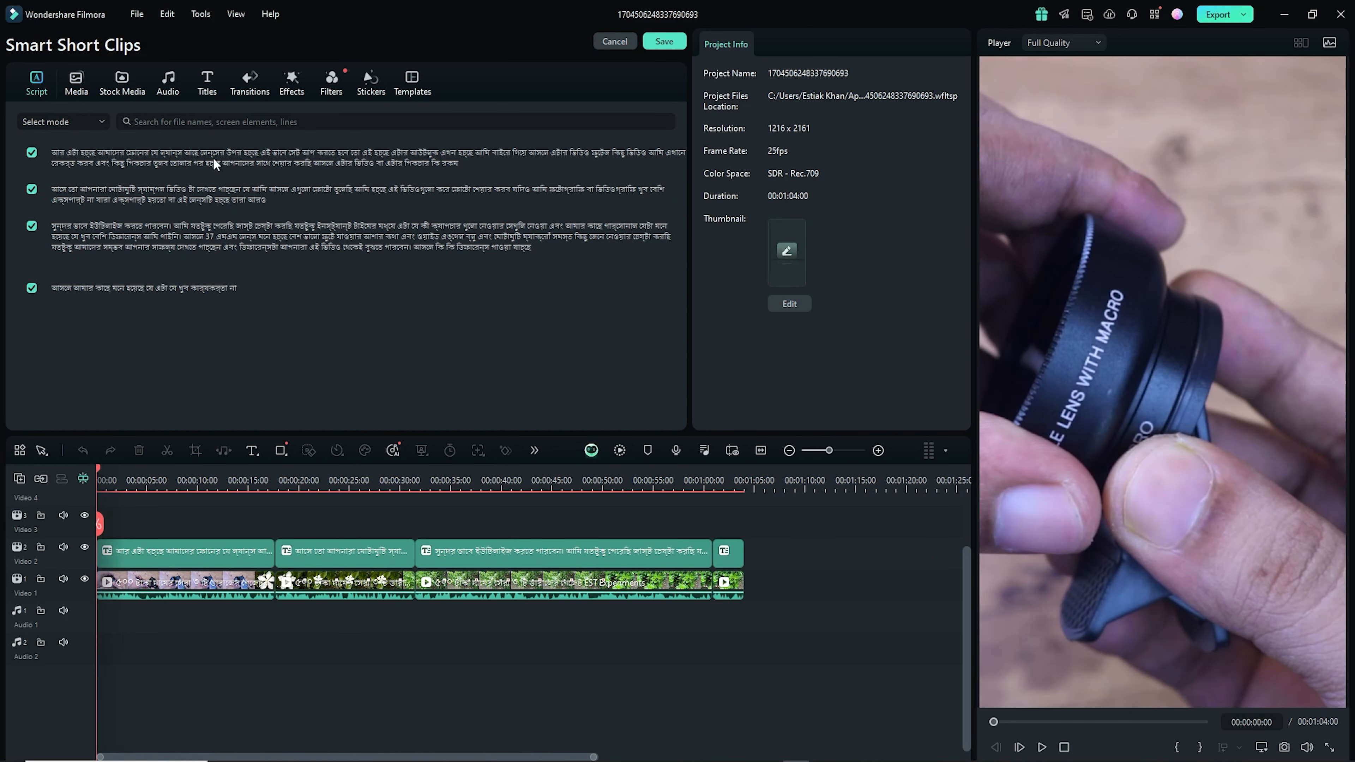
{"action": "left_click", "coordinate": [1041, 747]}
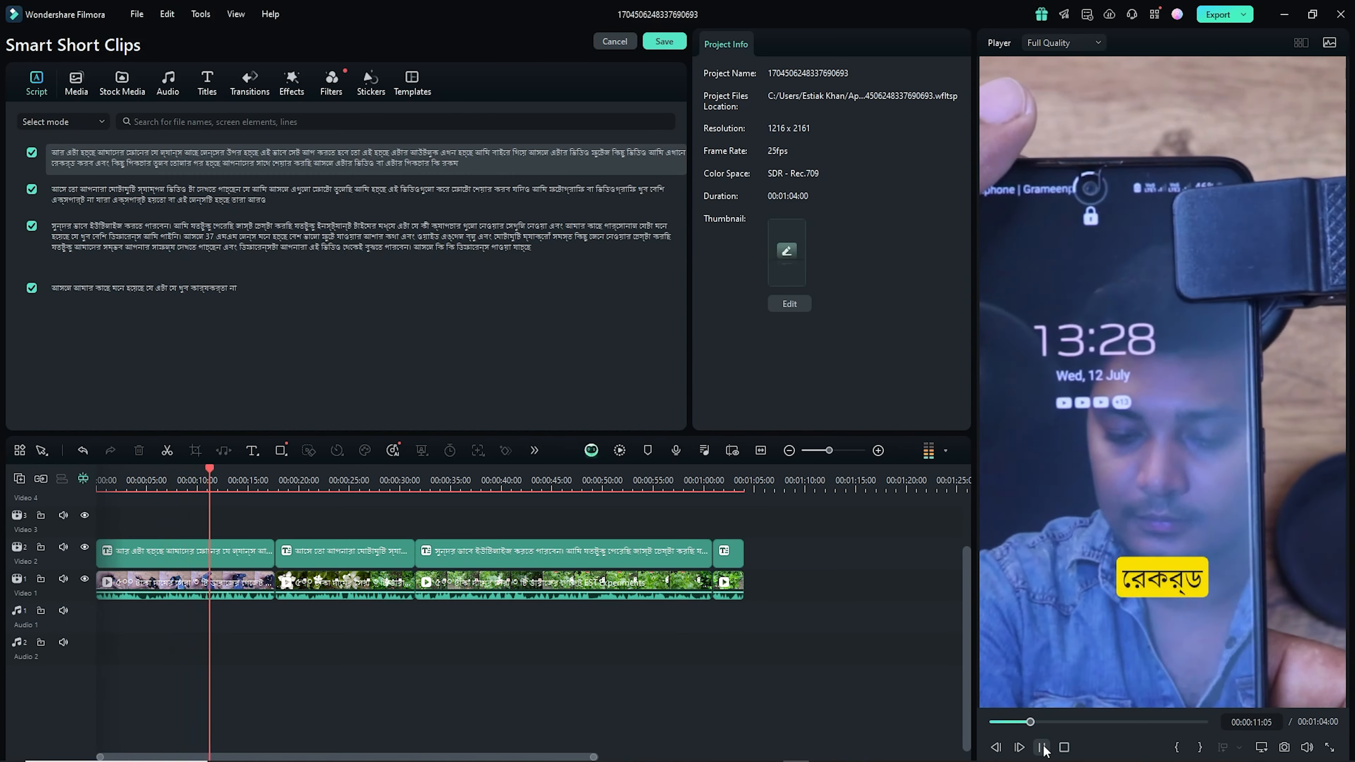
{"action": "left_click", "coordinate": [1042, 747]}
- Move the playhead near the clip's start, dismiss the export dialog, and save the clip back to the results list
{"action": "left_click", "coordinate": [130, 524]}
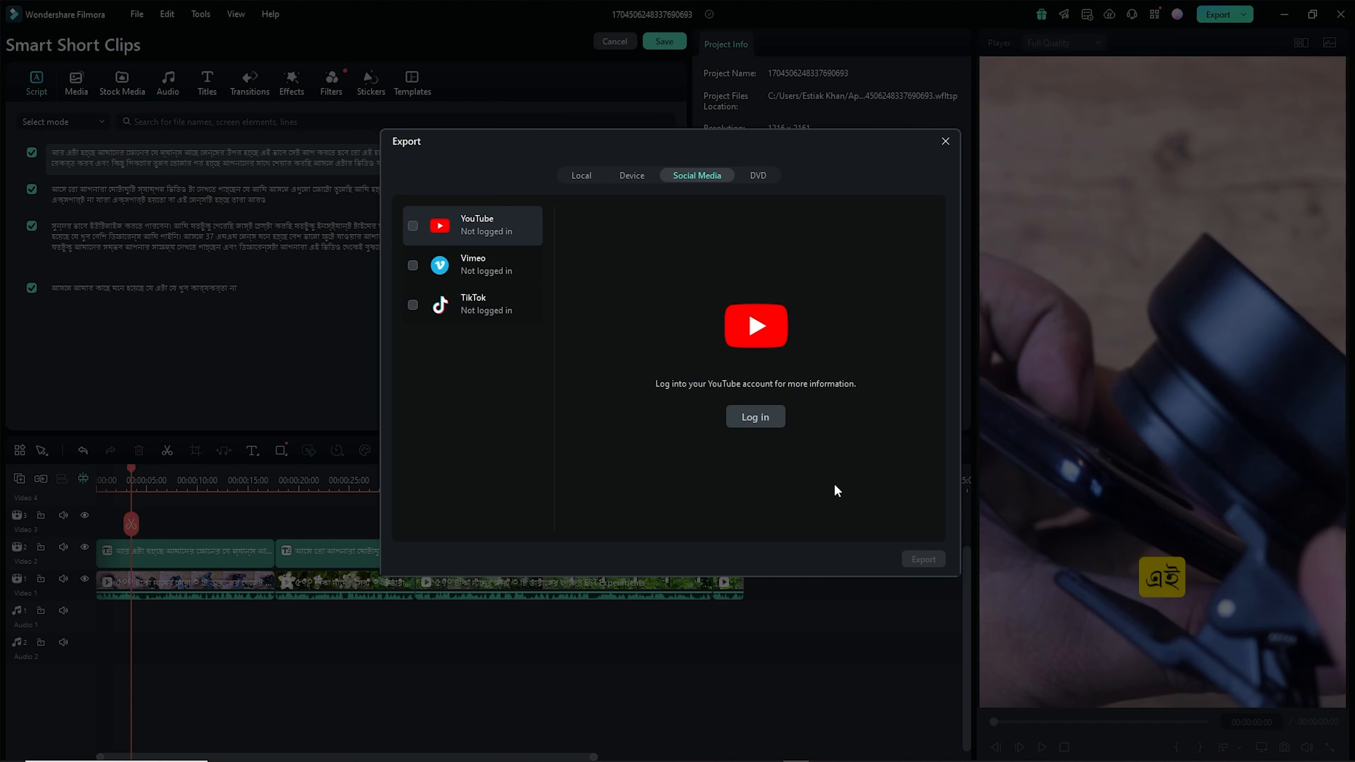
{"action": "key", "text": "Escape"}
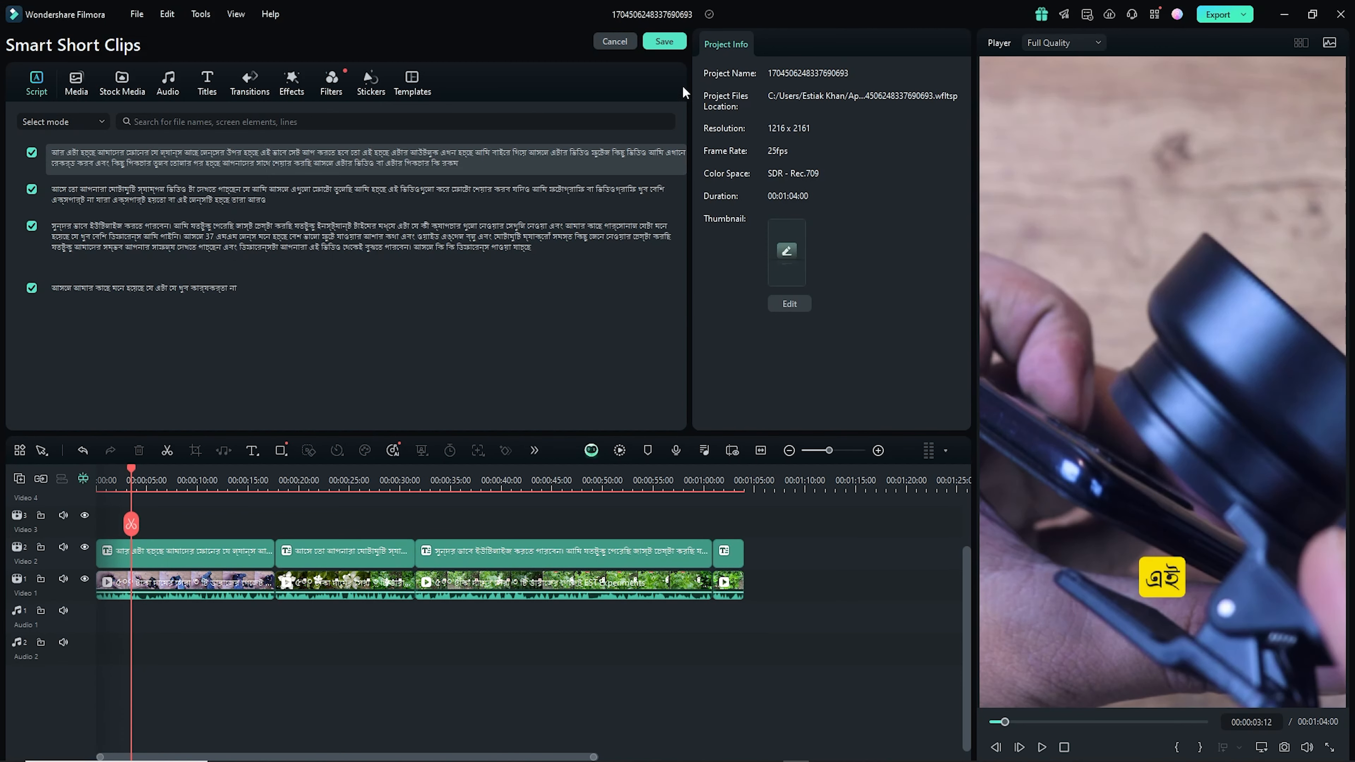
{"action": "left_click", "coordinate": [667, 42]}
- Scroll through the generated short clips to review their titles, scripts and scores
{"action": "scroll", "coordinate": [472, 369], "scroll_direction": "down", "scroll_amount": 3}
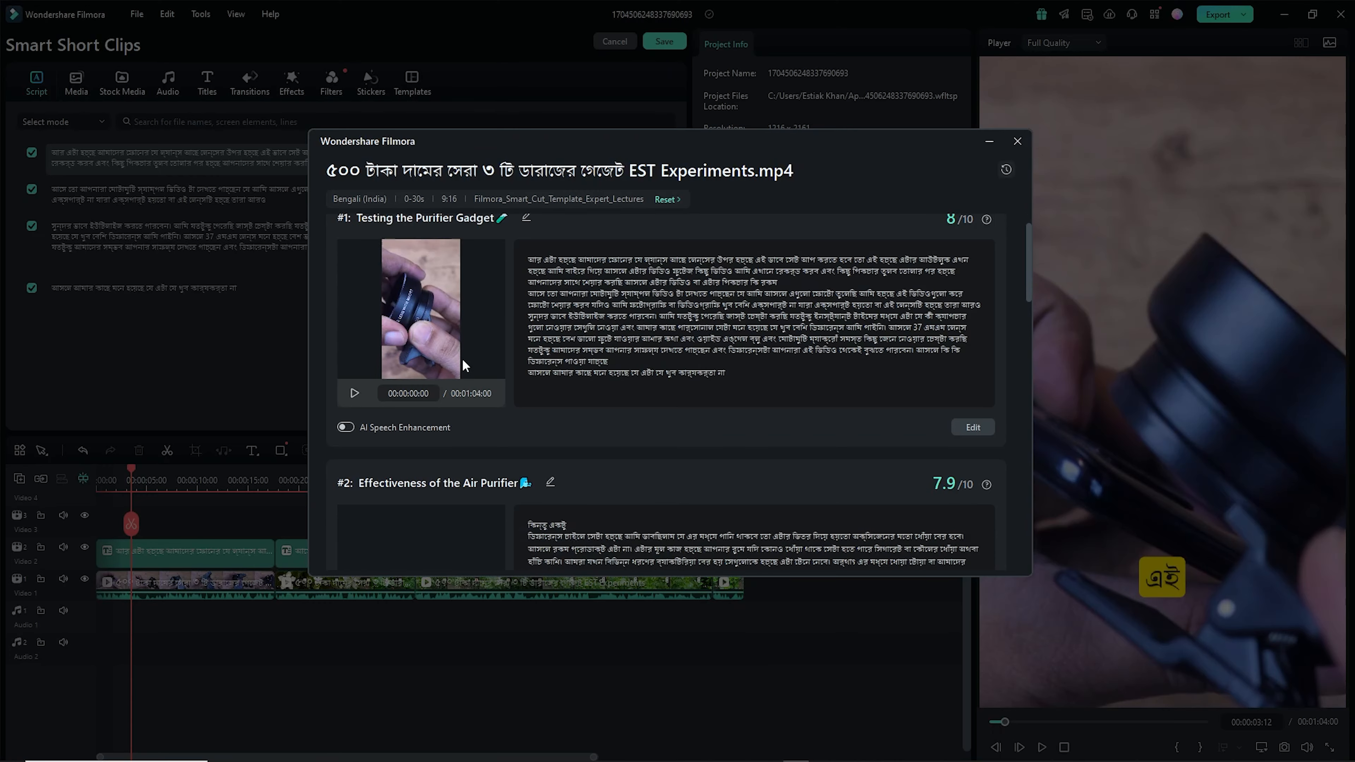
{"action": "scroll", "coordinate": [459, 377], "scroll_direction": "down", "scroll_amount": 2}
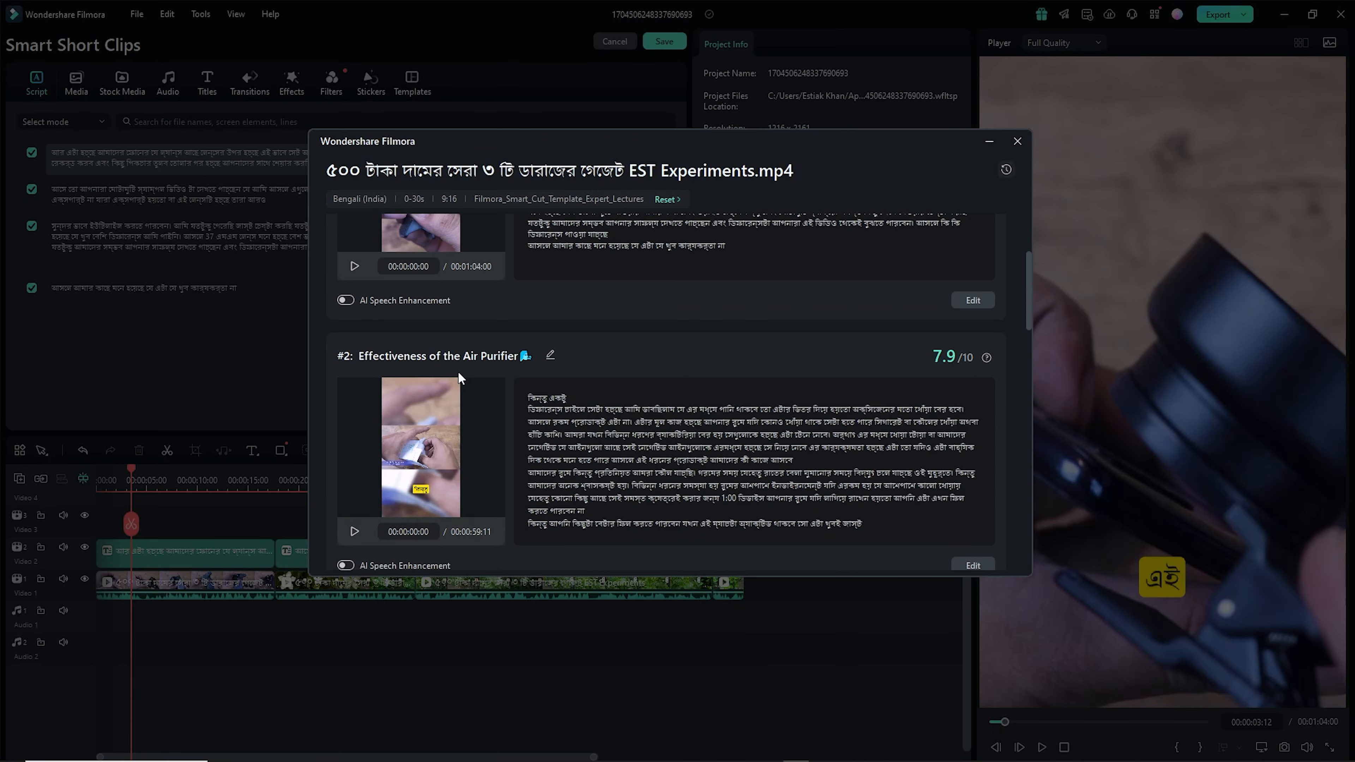
{"action": "scroll", "coordinate": [460, 378], "scroll_direction": "down", "scroll_amount": 10}
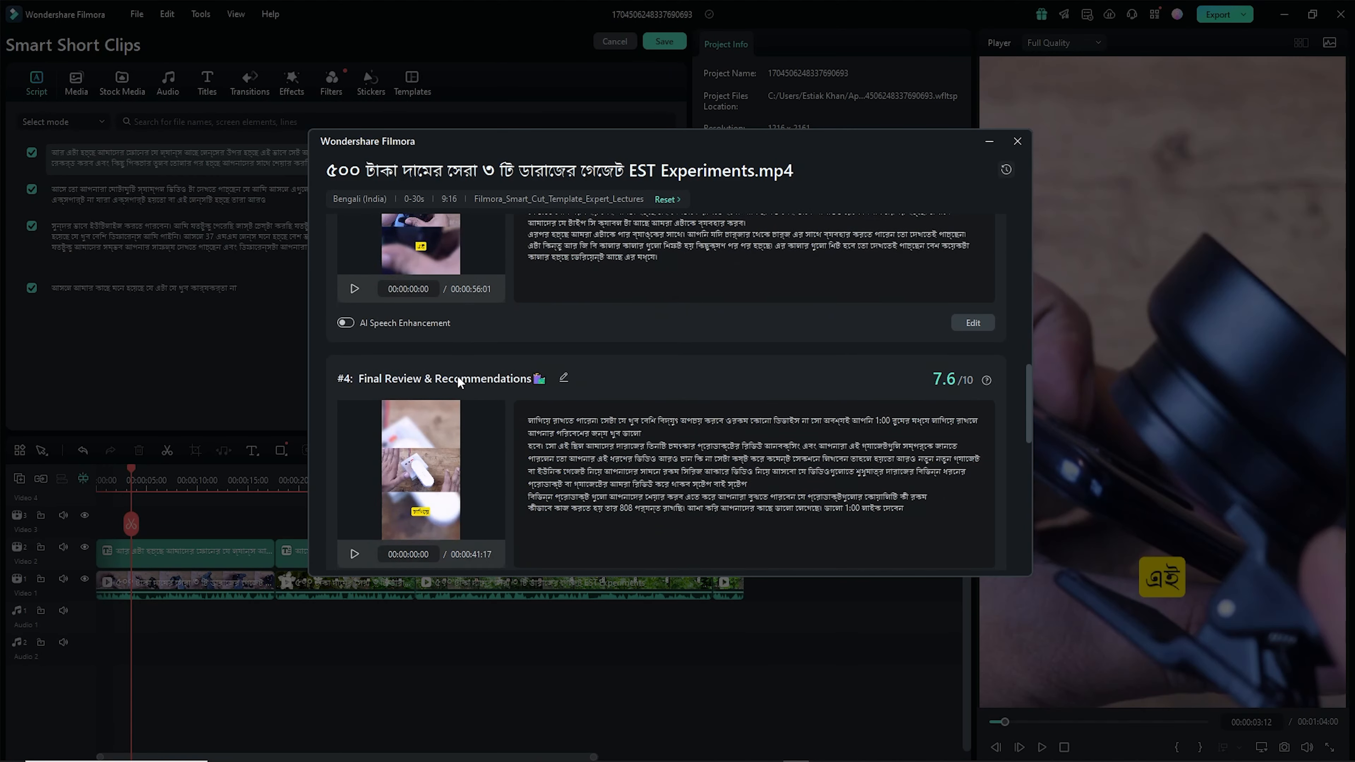
{"action": "scroll", "coordinate": [460, 380], "scroll_direction": "down", "scroll_amount": 5}
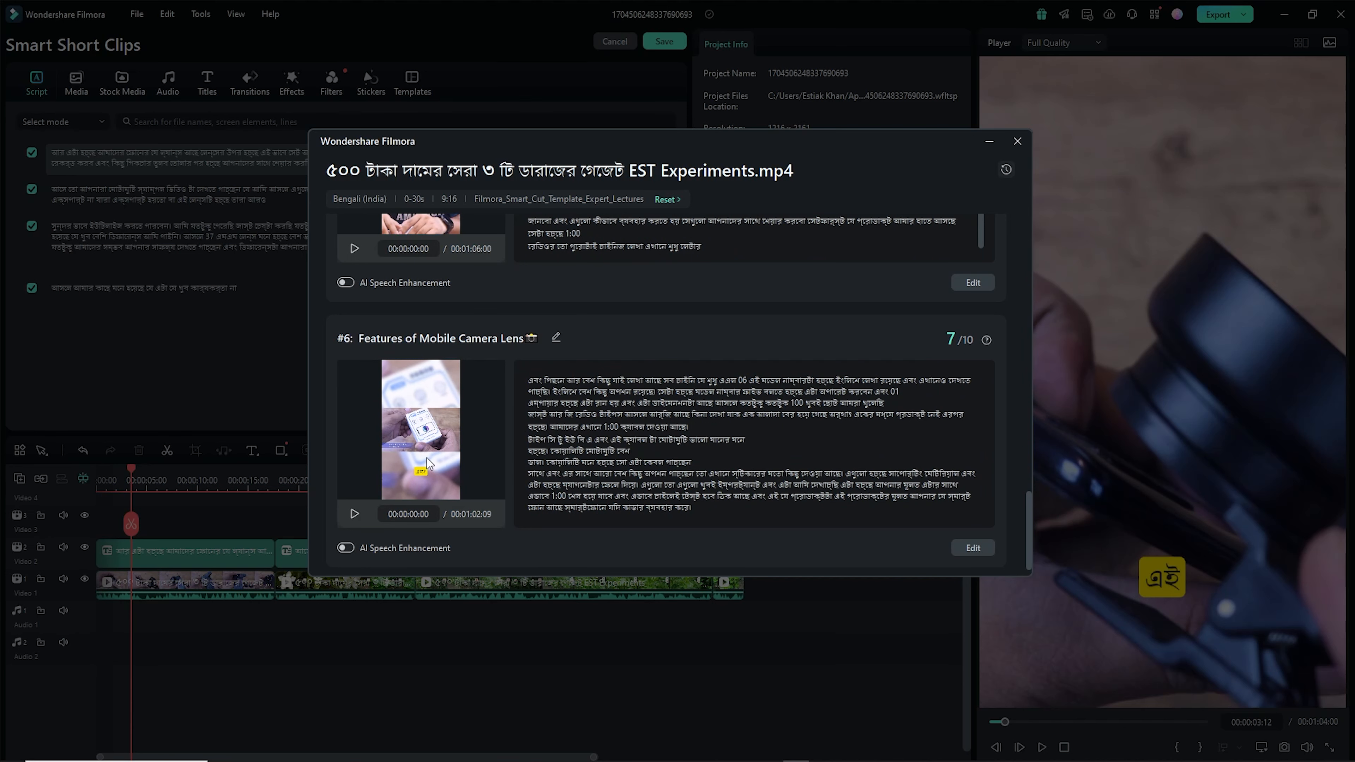
{"action": "scroll", "coordinate": [422, 379], "scroll_direction": "up", "scroll_amount": 3}
{"action": "scroll", "coordinate": [425, 333], "scroll_direction": "up", "scroll_amount": 5}
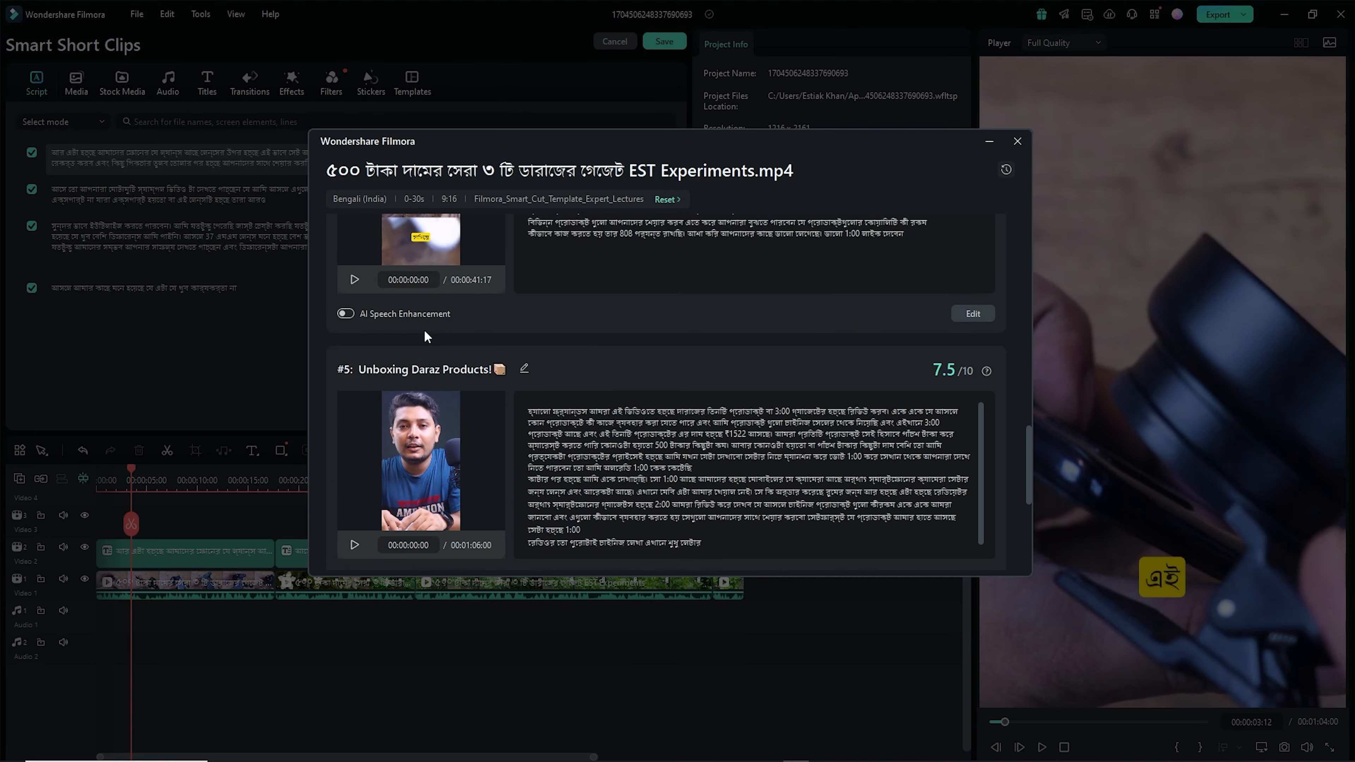
{"action": "scroll", "coordinate": [427, 349], "scroll_direction": "down", "scroll_amount": 3}
{"action": "scroll", "coordinate": [426, 348], "scroll_direction": "down", "scroll_amount": 2}
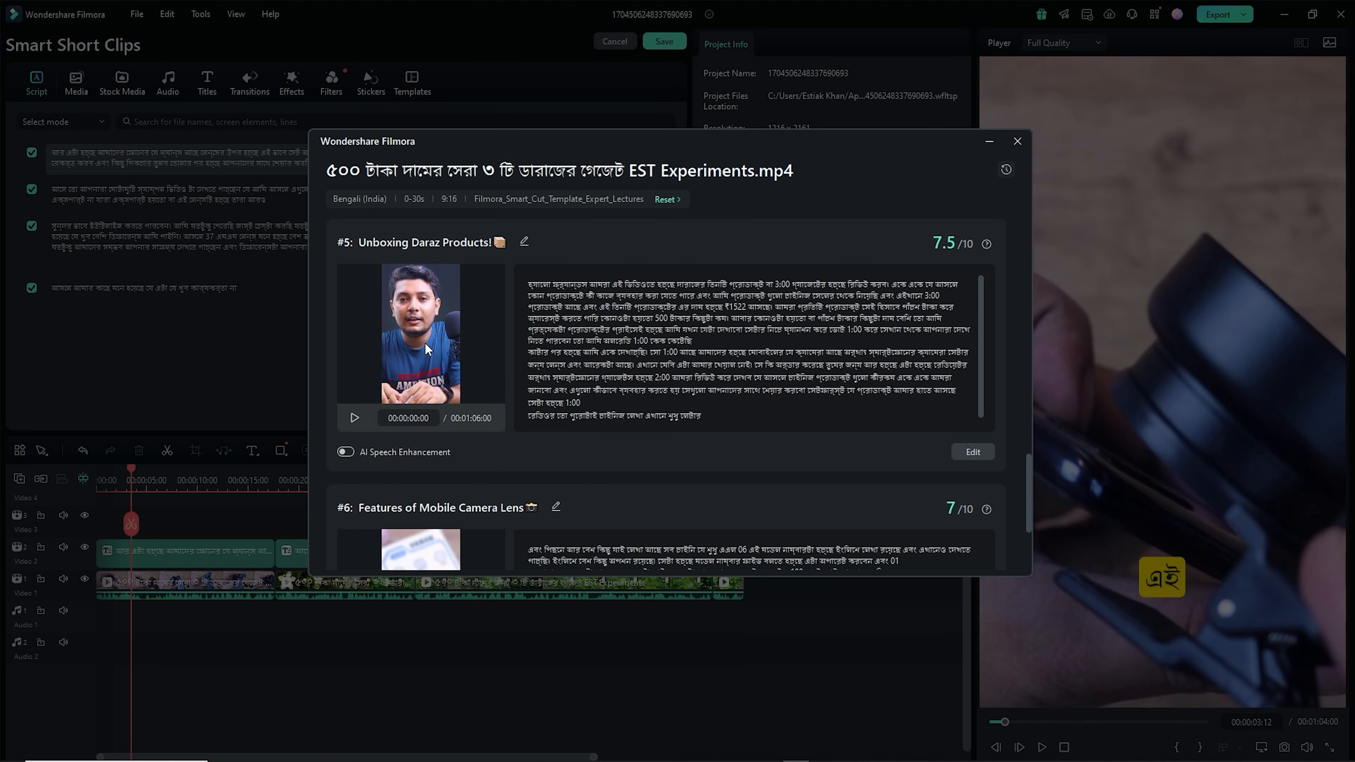
- Play and pause the preview of the 'Unboxing Daraz Products!' clip
{"action": "left_click", "coordinate": [354, 418]}
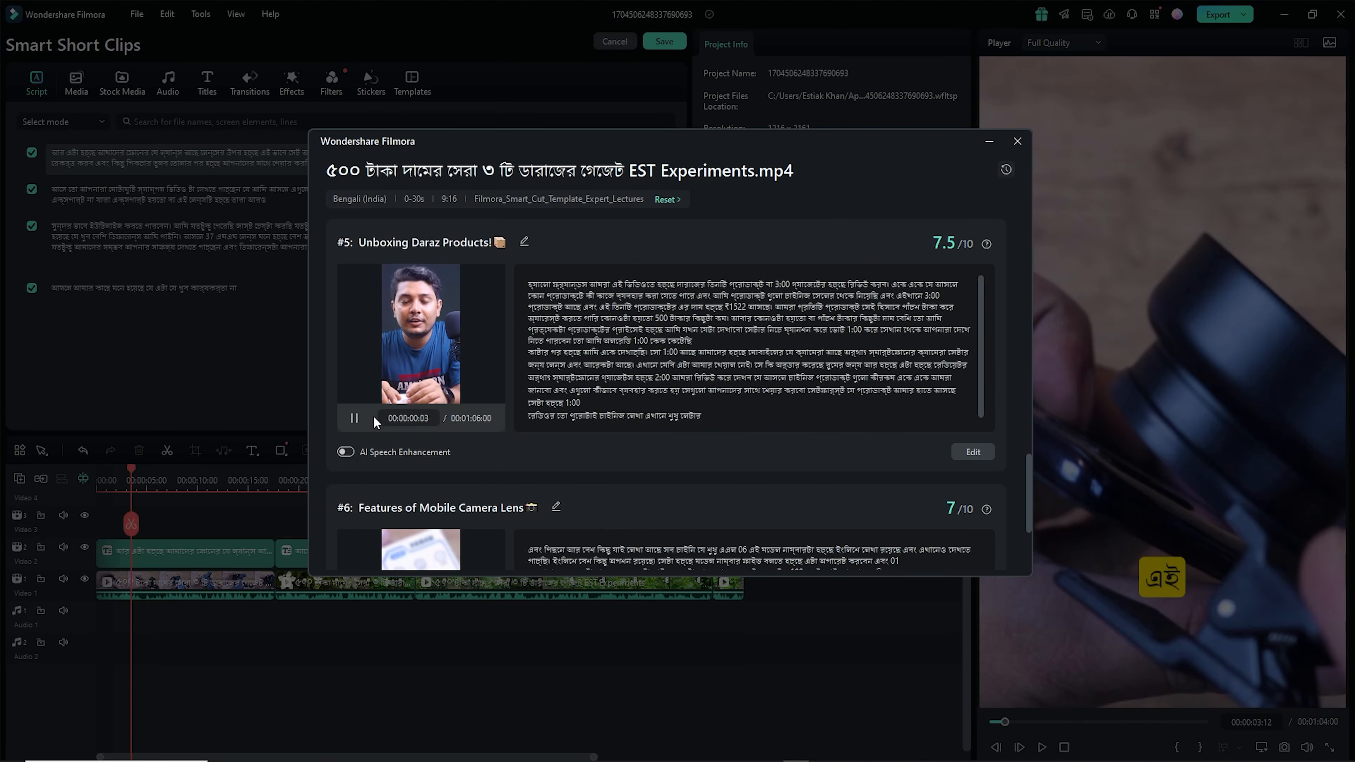
{"action": "left_click", "coordinate": [353, 420]}
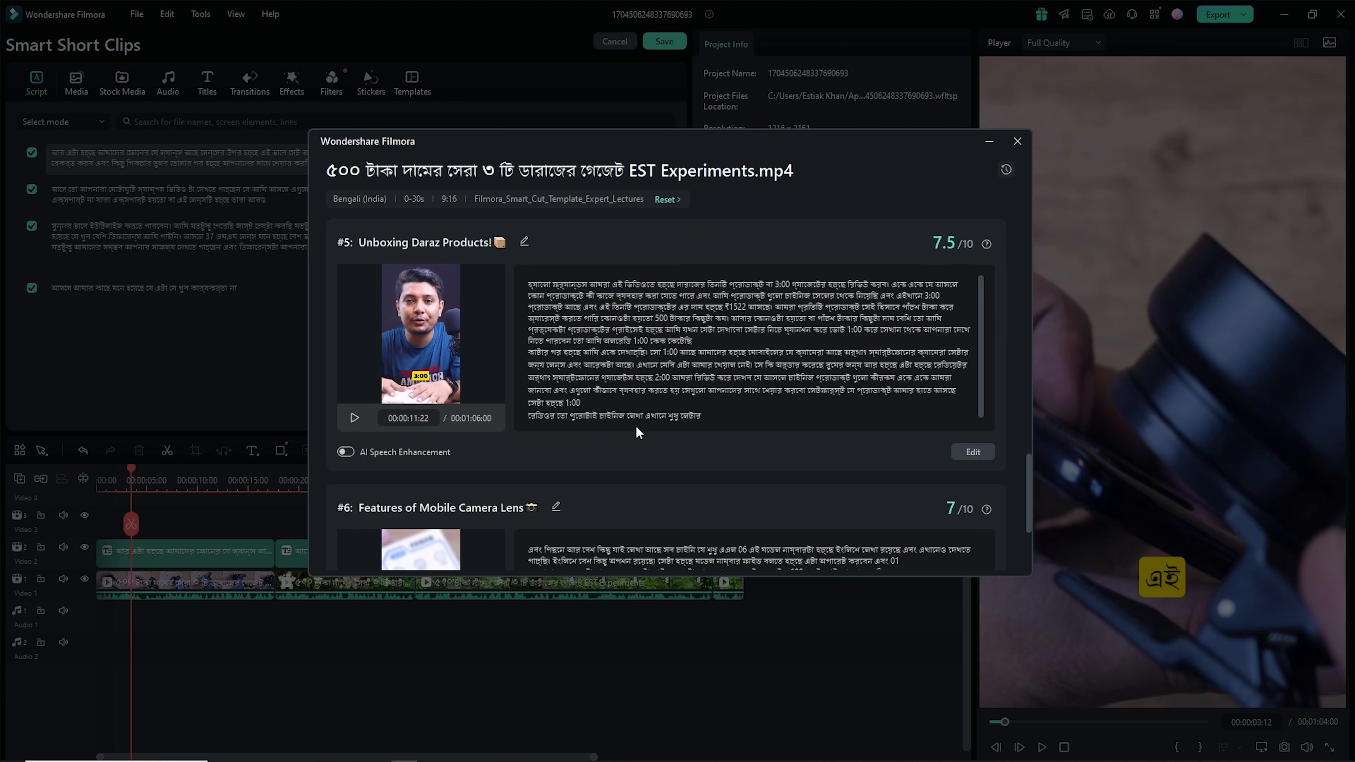
{"action": "scroll", "coordinate": [661, 406], "scroll_direction": "down", "scroll_amount": 1}
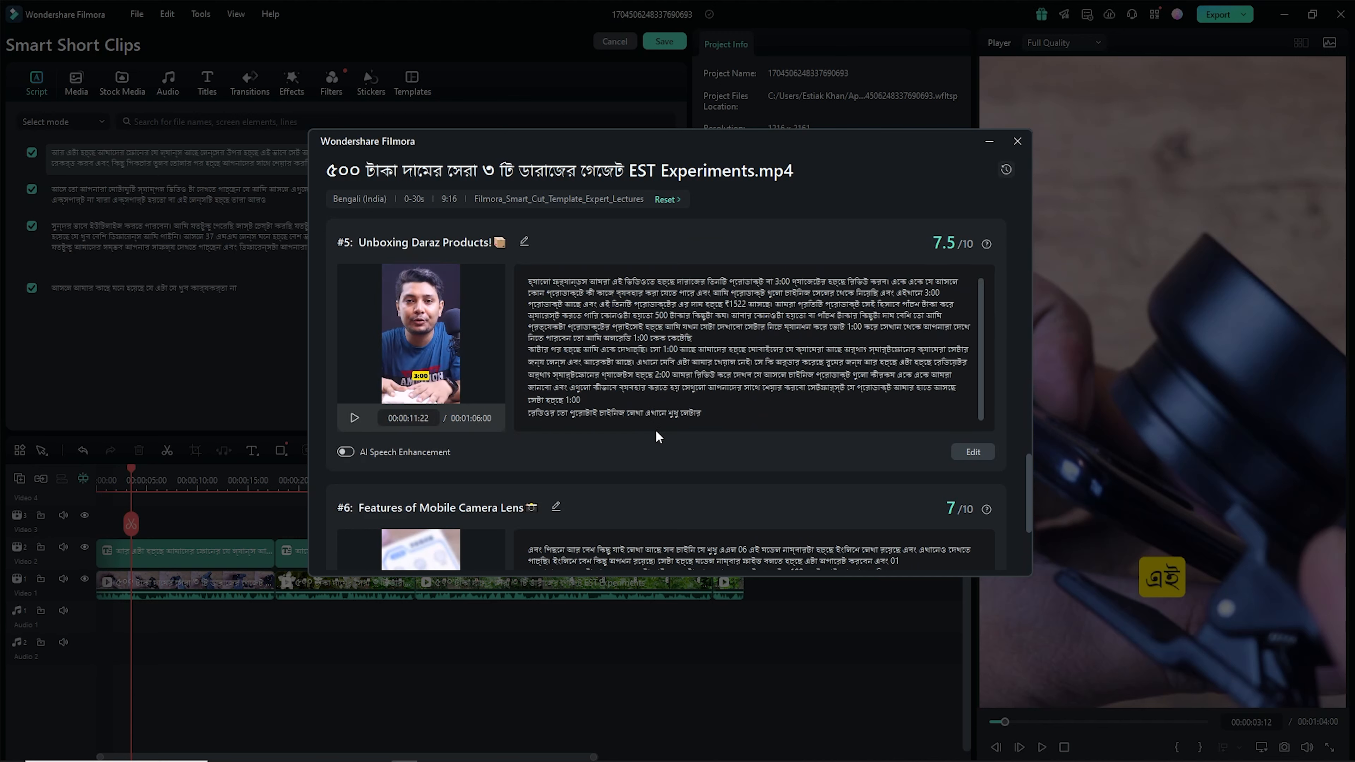
- Open the 'Unboxing Daraz Products!' clip in the editor, play it, and save it back to the results
{"action": "left_click", "coordinate": [972, 452]}
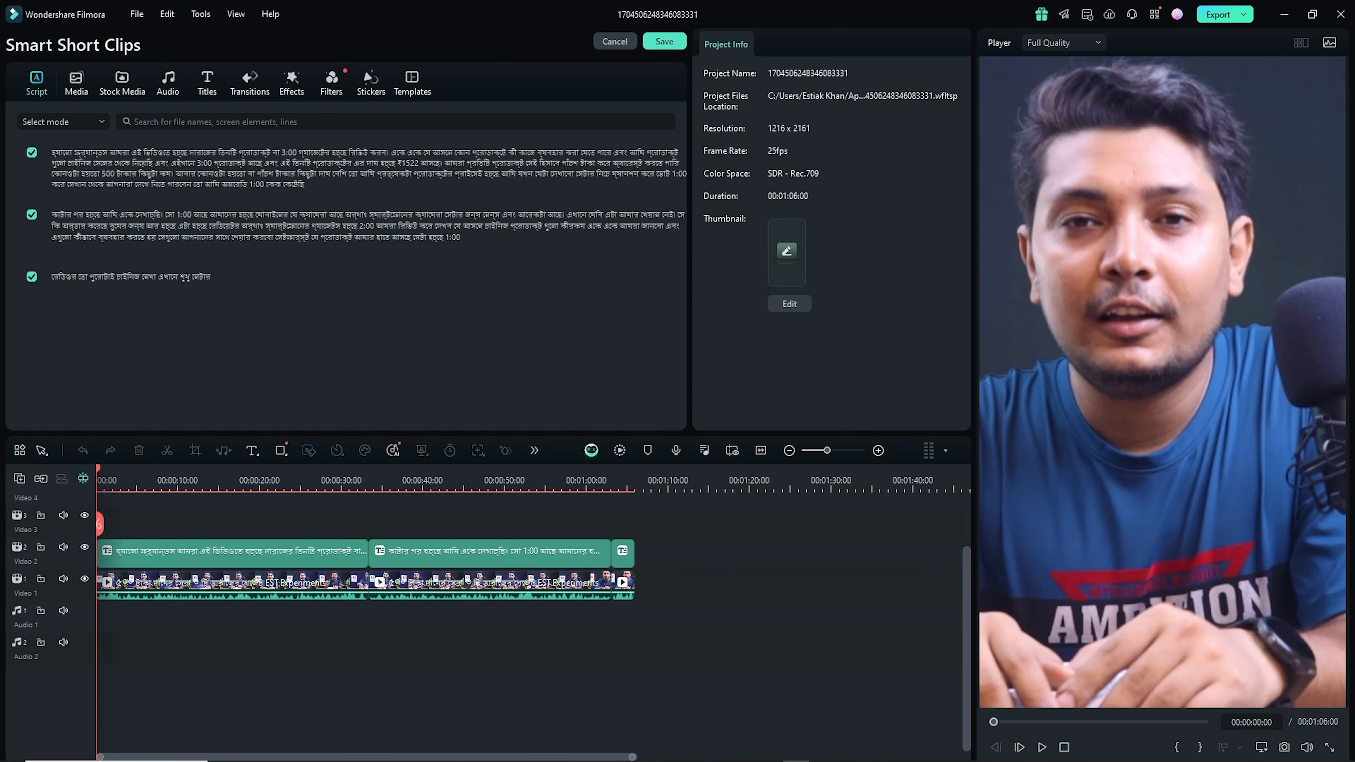
{"action": "key", "text": "space"}
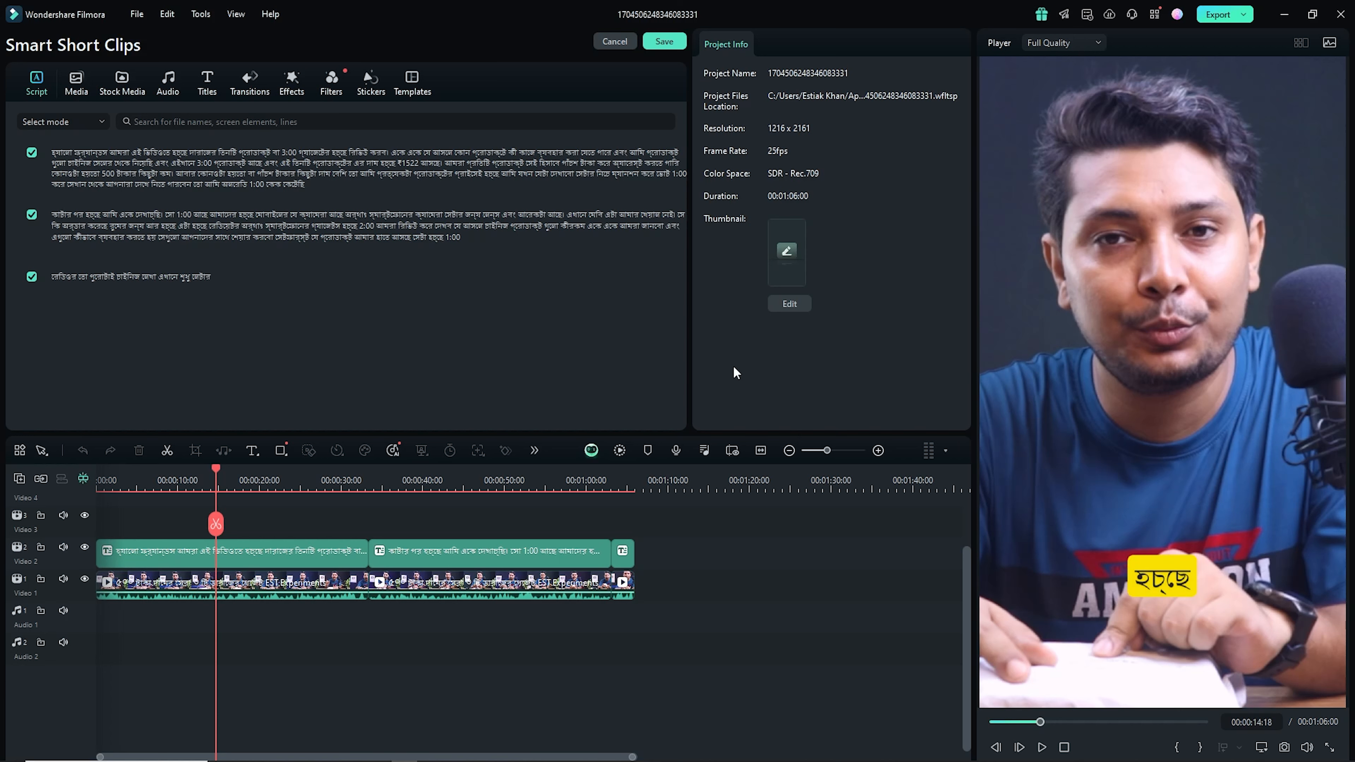
{"action": "left_click", "coordinate": [666, 42]}
- Scroll through the generated short clips list once more
{"action": "scroll", "coordinate": [656, 344], "scroll_direction": "down", "scroll_amount": 5}
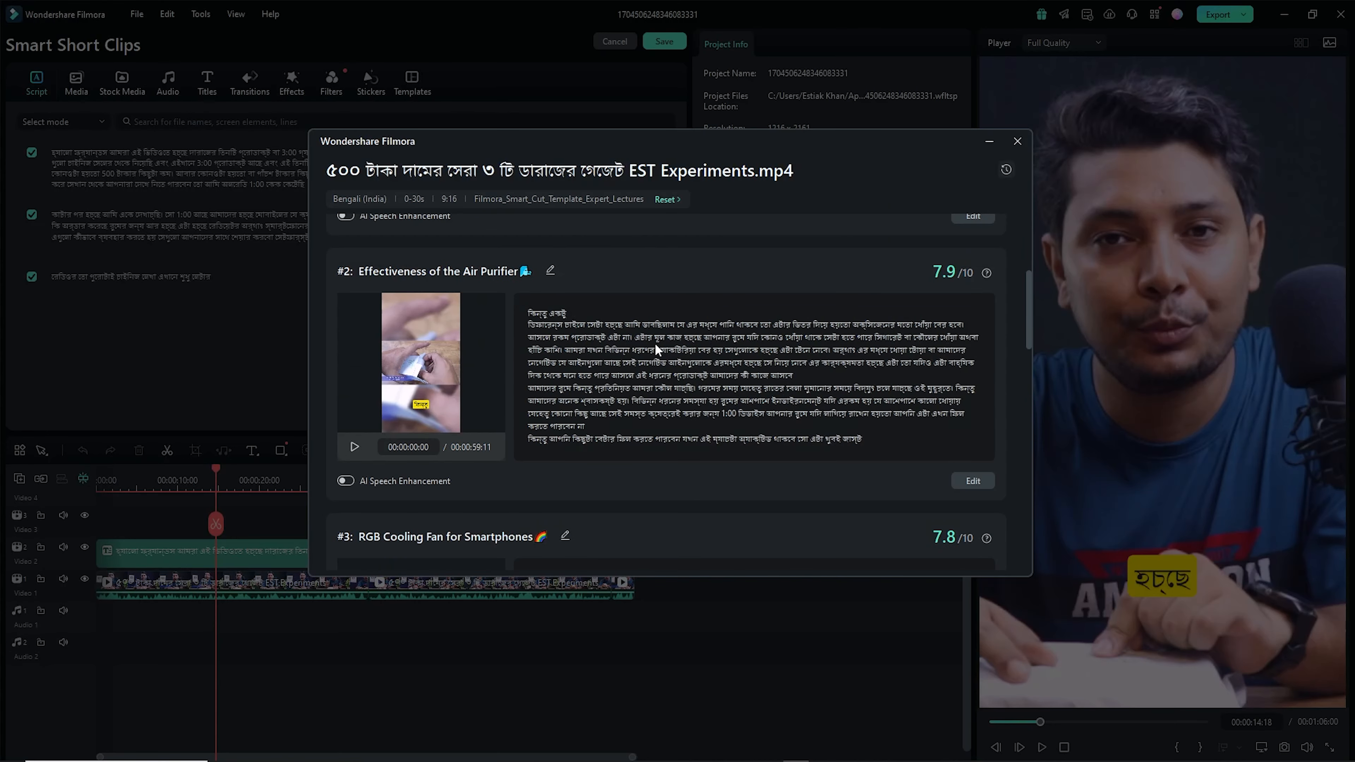
{"action": "scroll", "coordinate": [656, 348], "scroll_direction": "down", "scroll_amount": 10}
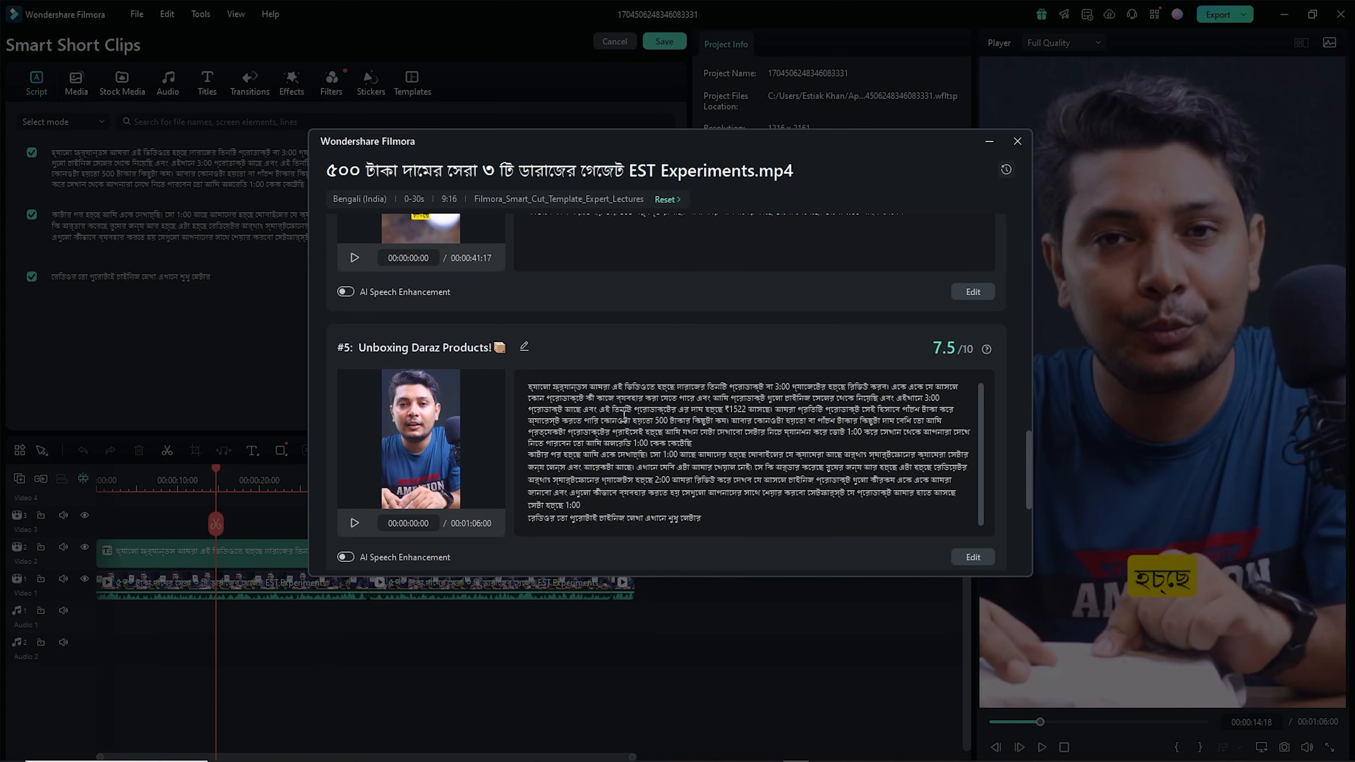
{"action": "scroll", "coordinate": [408, 311], "scroll_direction": "up", "scroll_amount": 10}
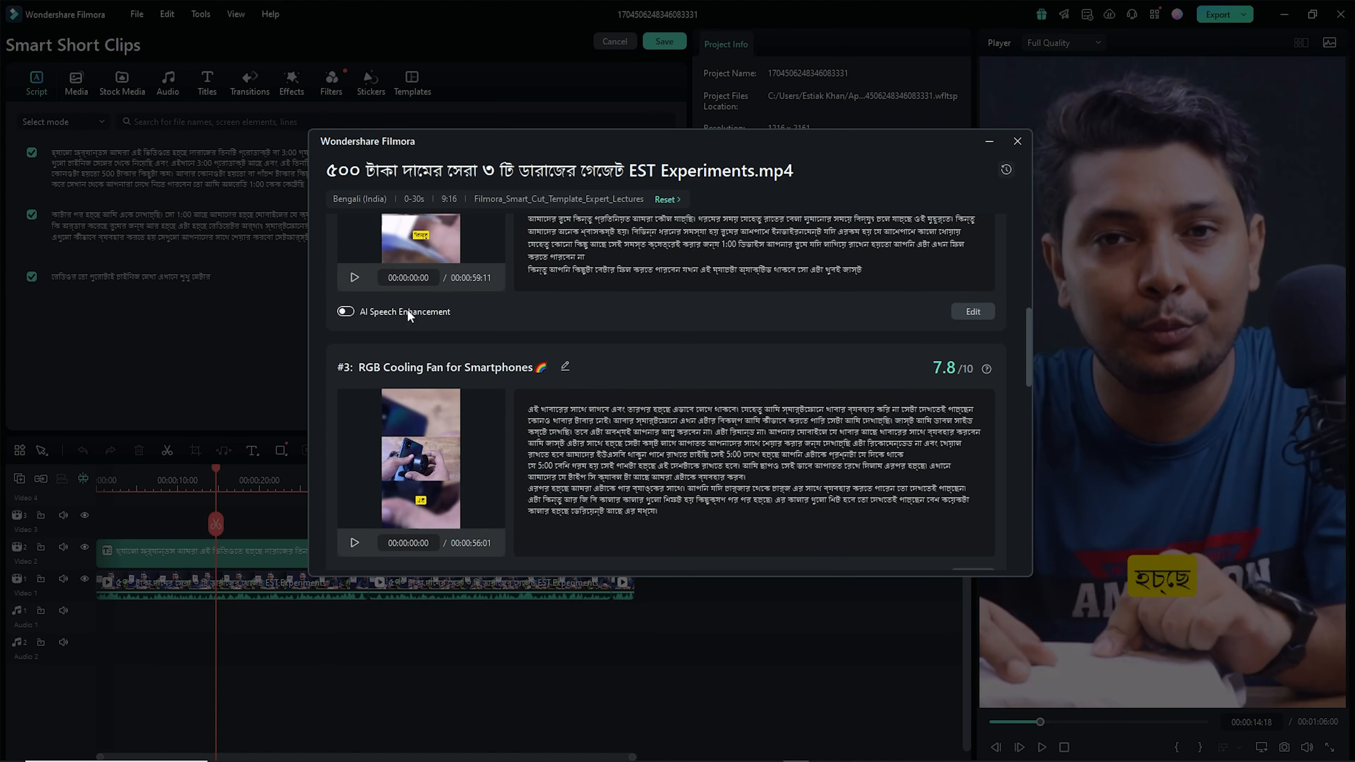
{"action": "scroll", "coordinate": [408, 312], "scroll_direction": "up", "scroll_amount": 5}
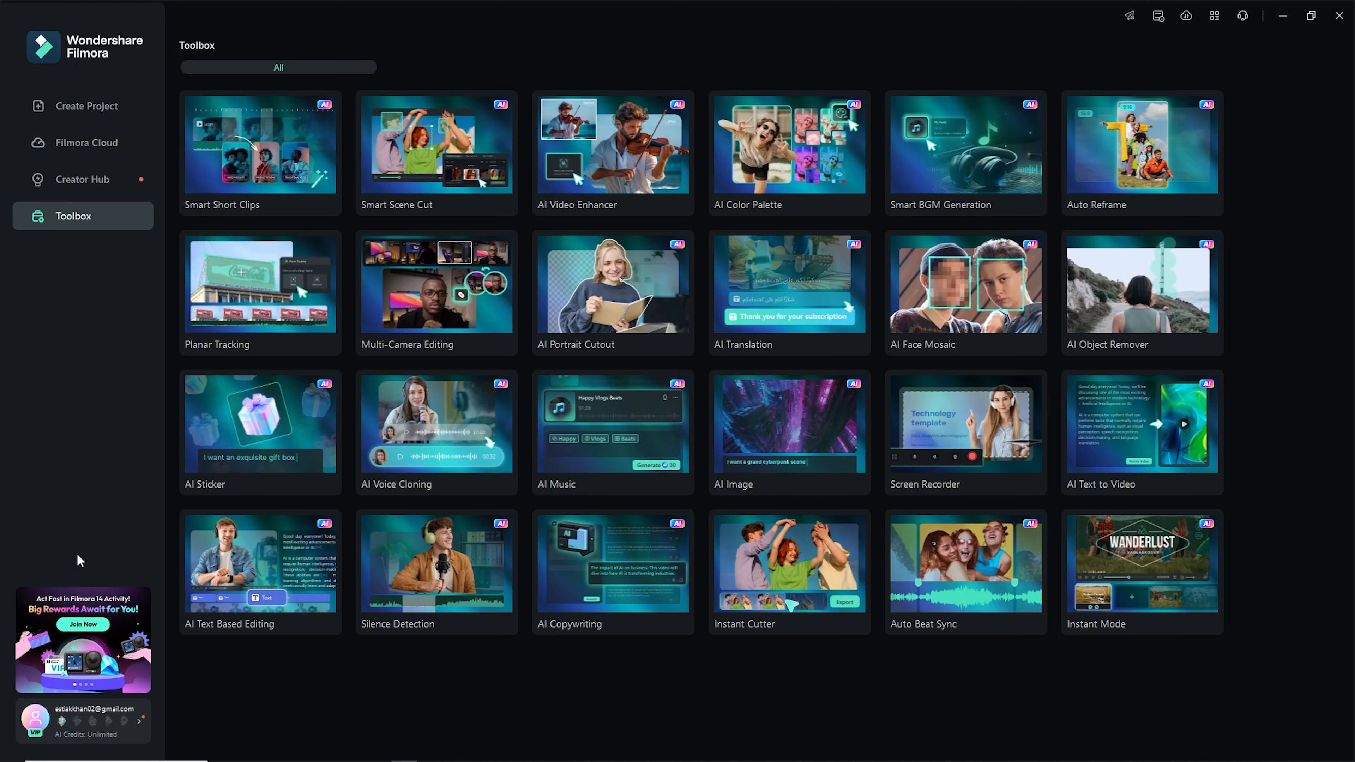
- Launch Auto Reframe and import 5052422-hd_1920_1080_30fps.mp4 from the Downloads folder
{"action": "left_click", "coordinate": [1131, 192]}
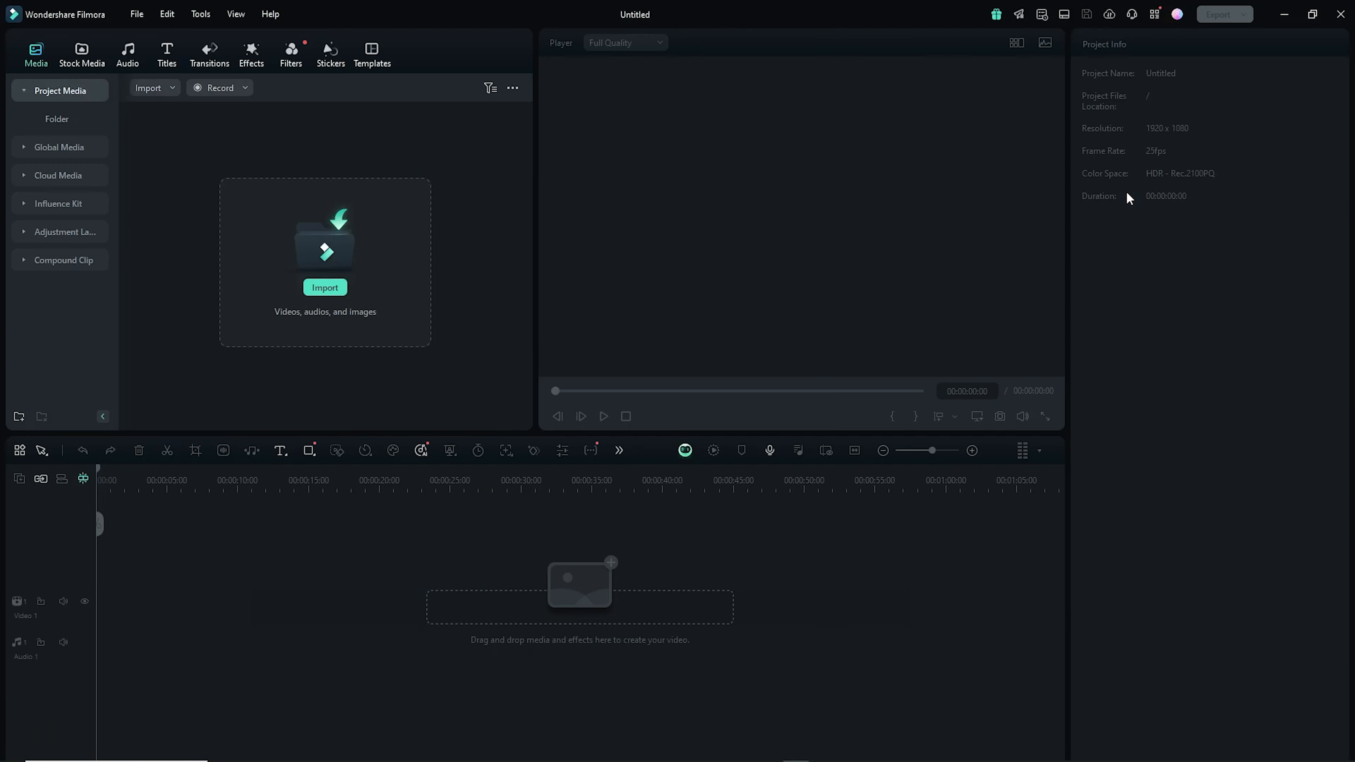
{"action": "left_click", "coordinate": [676, 452]}
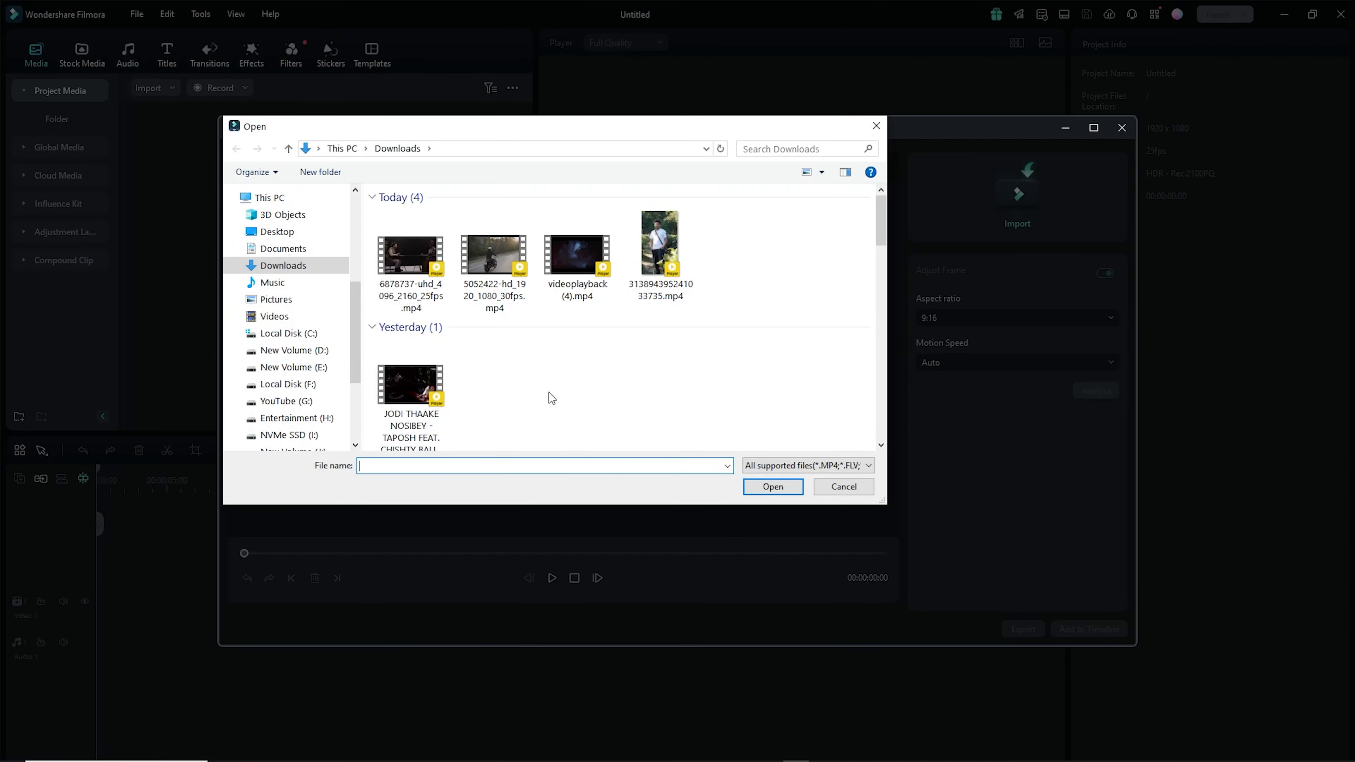
{"action": "left_click", "coordinate": [493, 257]}
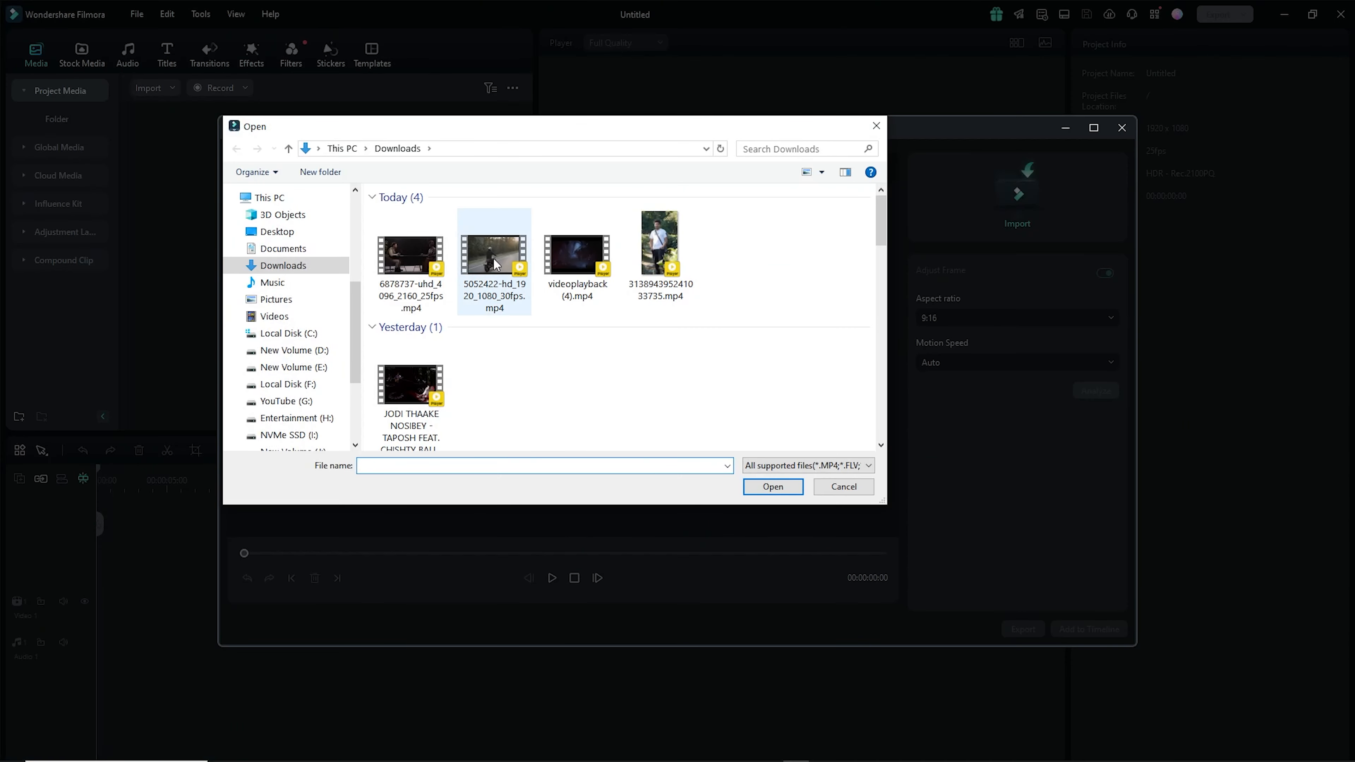
{"action": "left_click", "coordinate": [766, 491]}
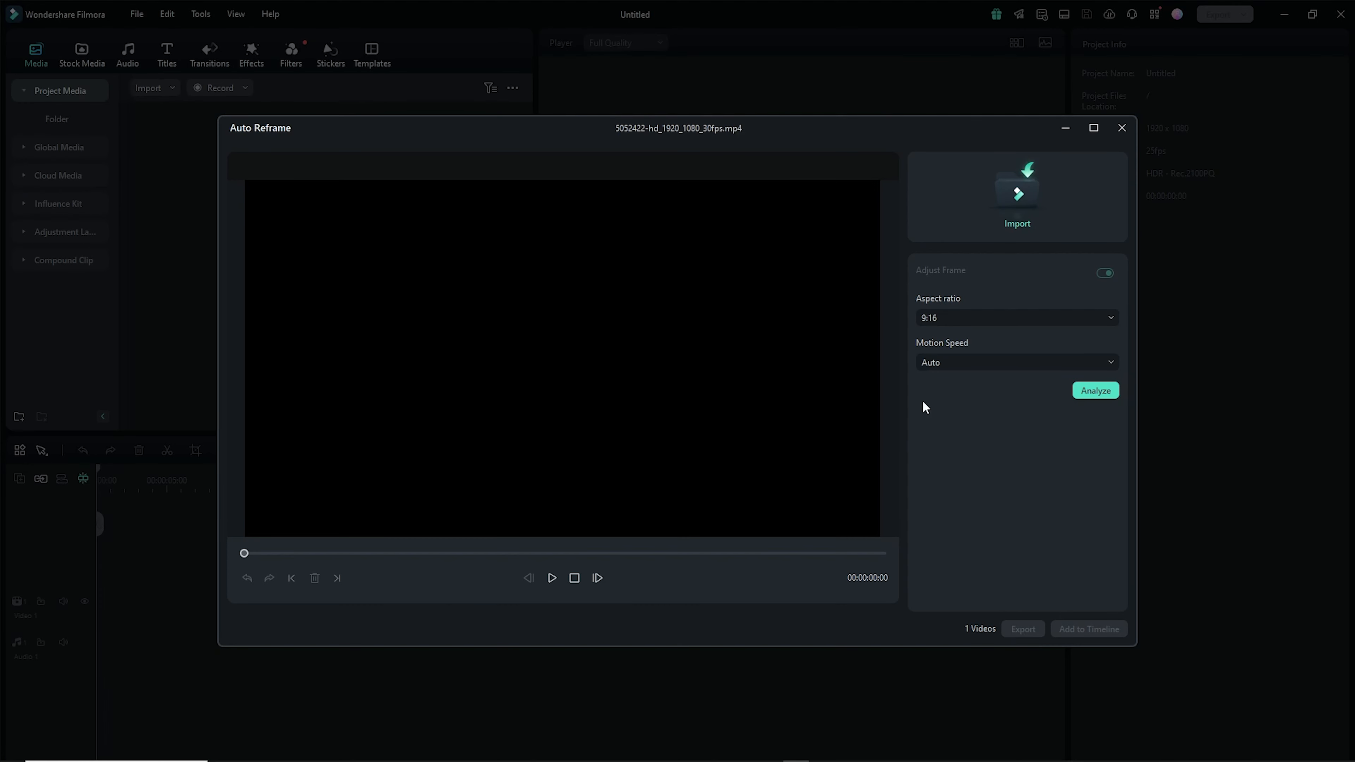
- Choose the 9:16 aspect ratio and analyze the video for reframing
{"action": "left_click", "coordinate": [1036, 319]}
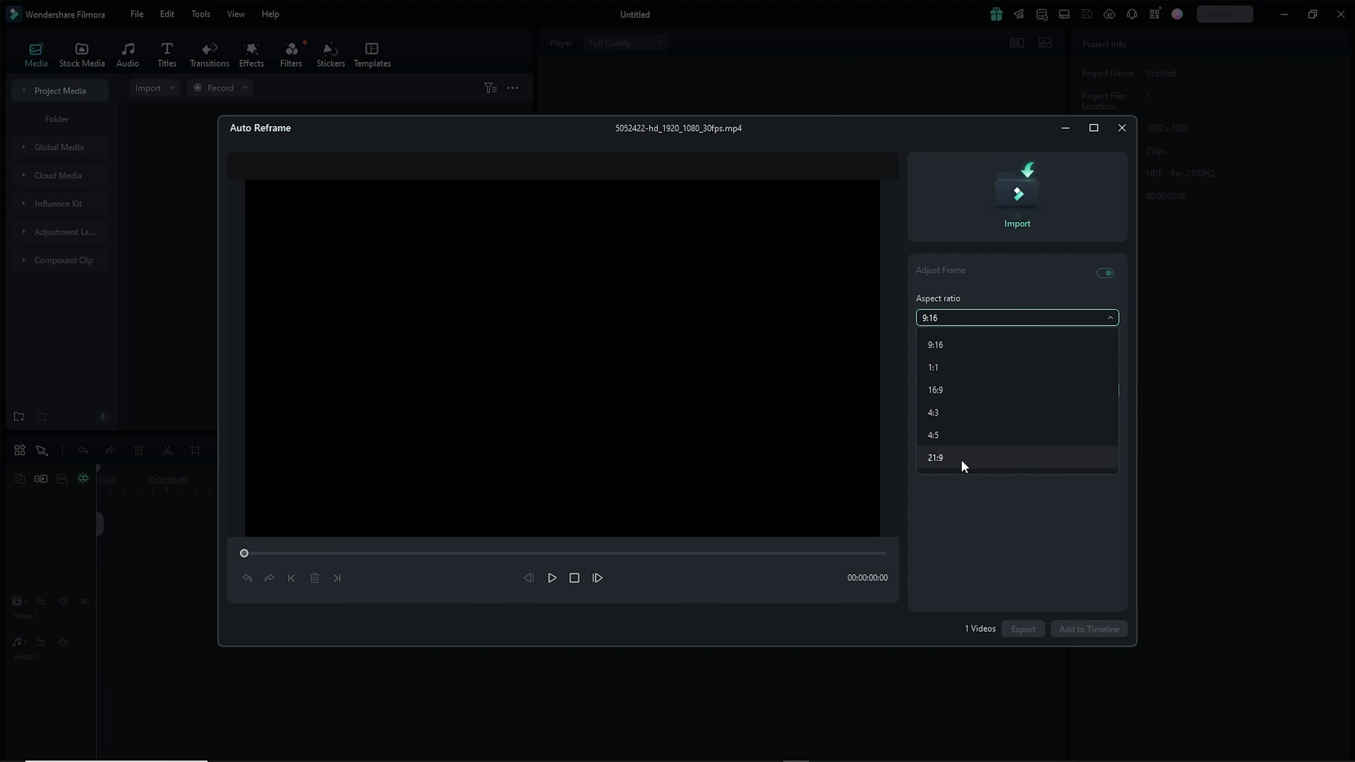
{"action": "left_click", "coordinate": [949, 350]}
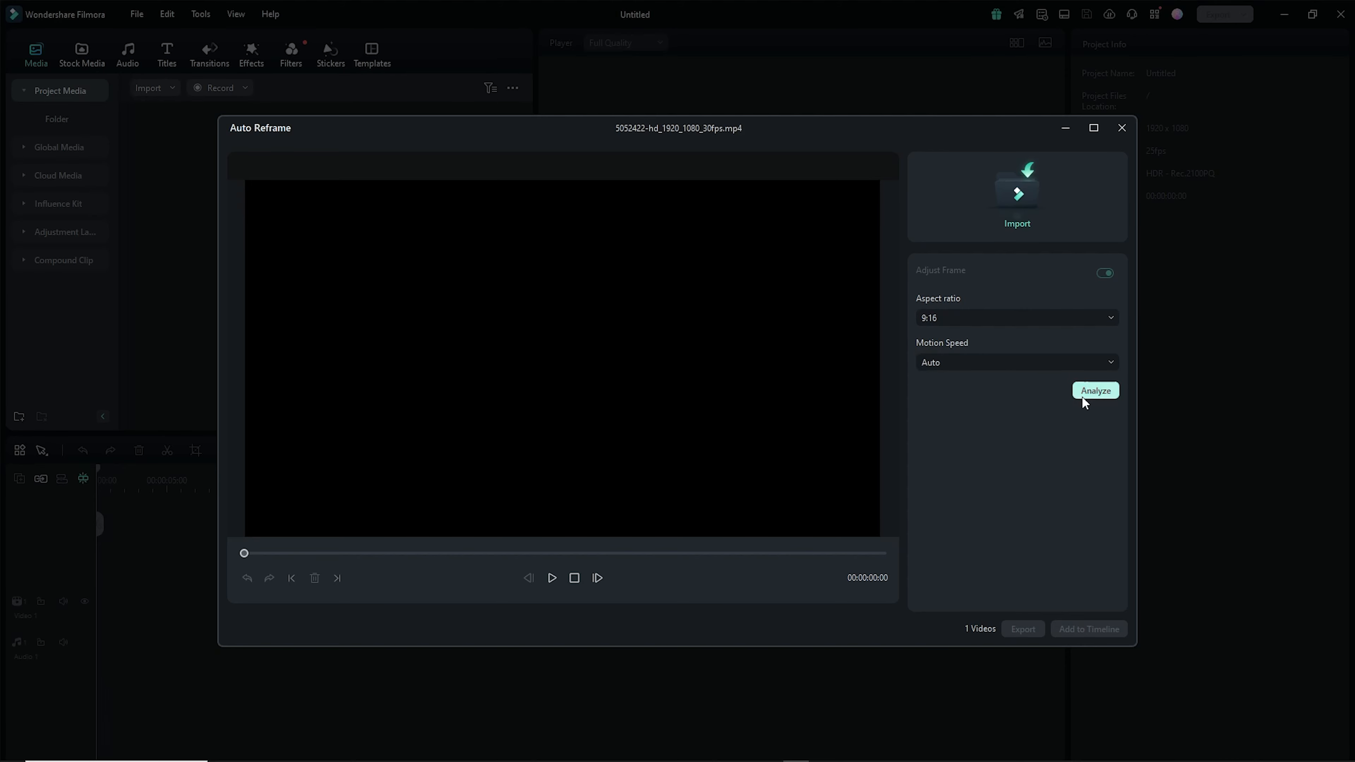
{"action": "left_click", "coordinate": [1090, 395]}
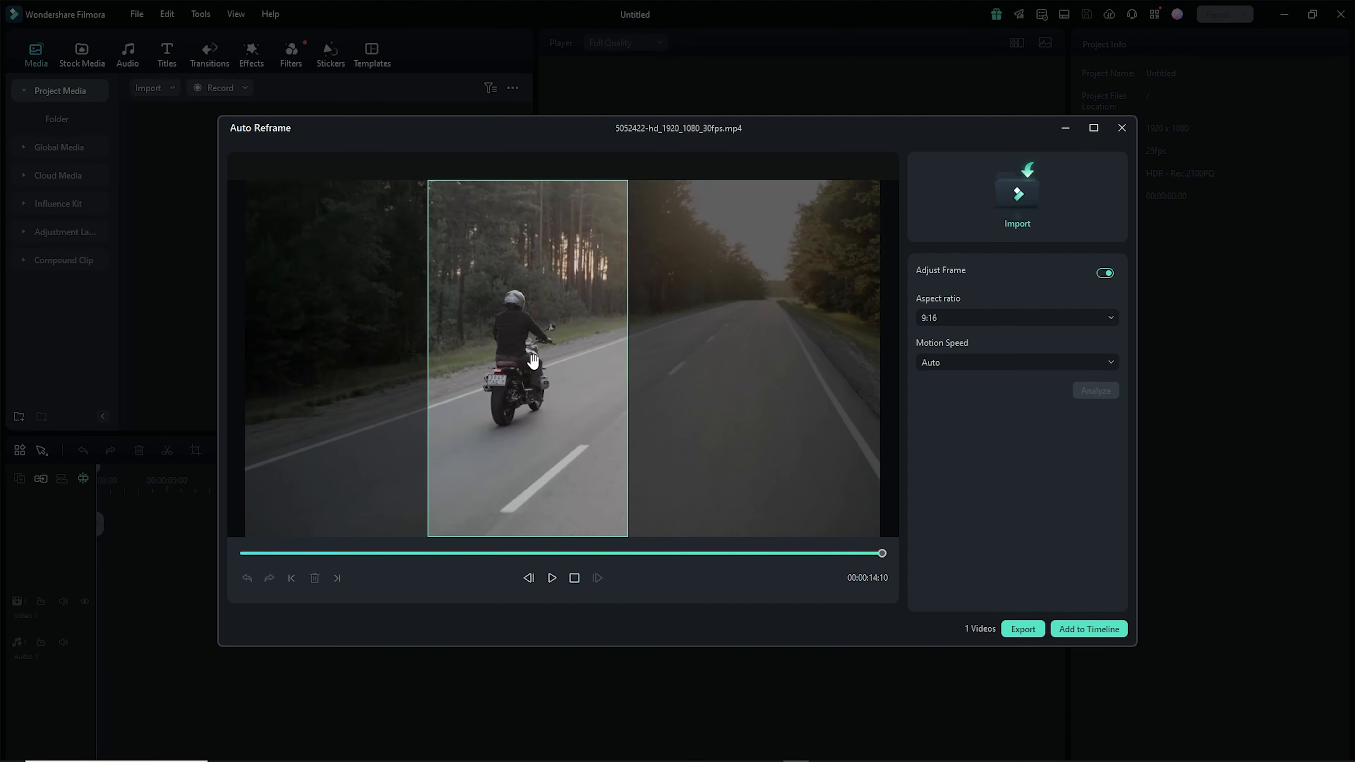
- Add the reframed video to the timeline, matching project settings to 608 x 1080 29.97fps, and play it
{"action": "left_click", "coordinate": [1097, 630]}
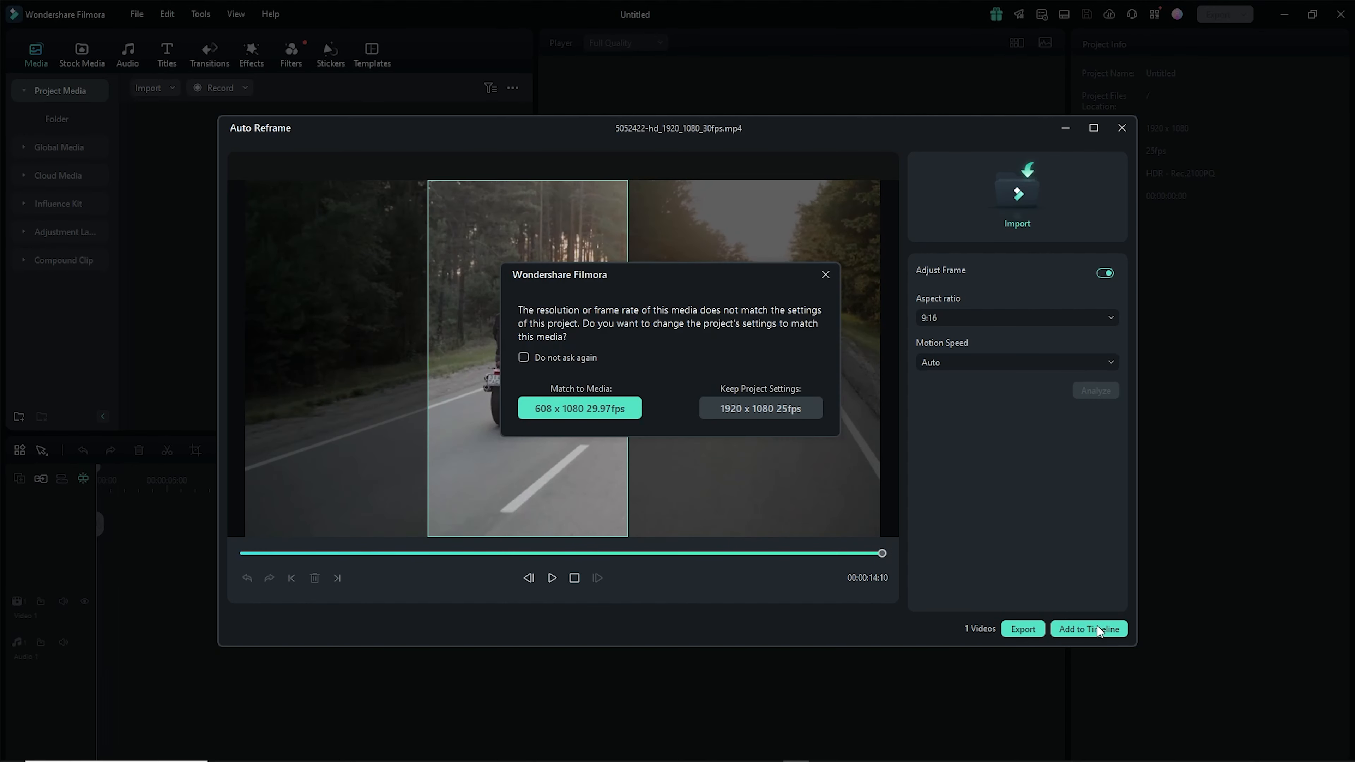
{"action": "left_click", "coordinate": [580, 408]}
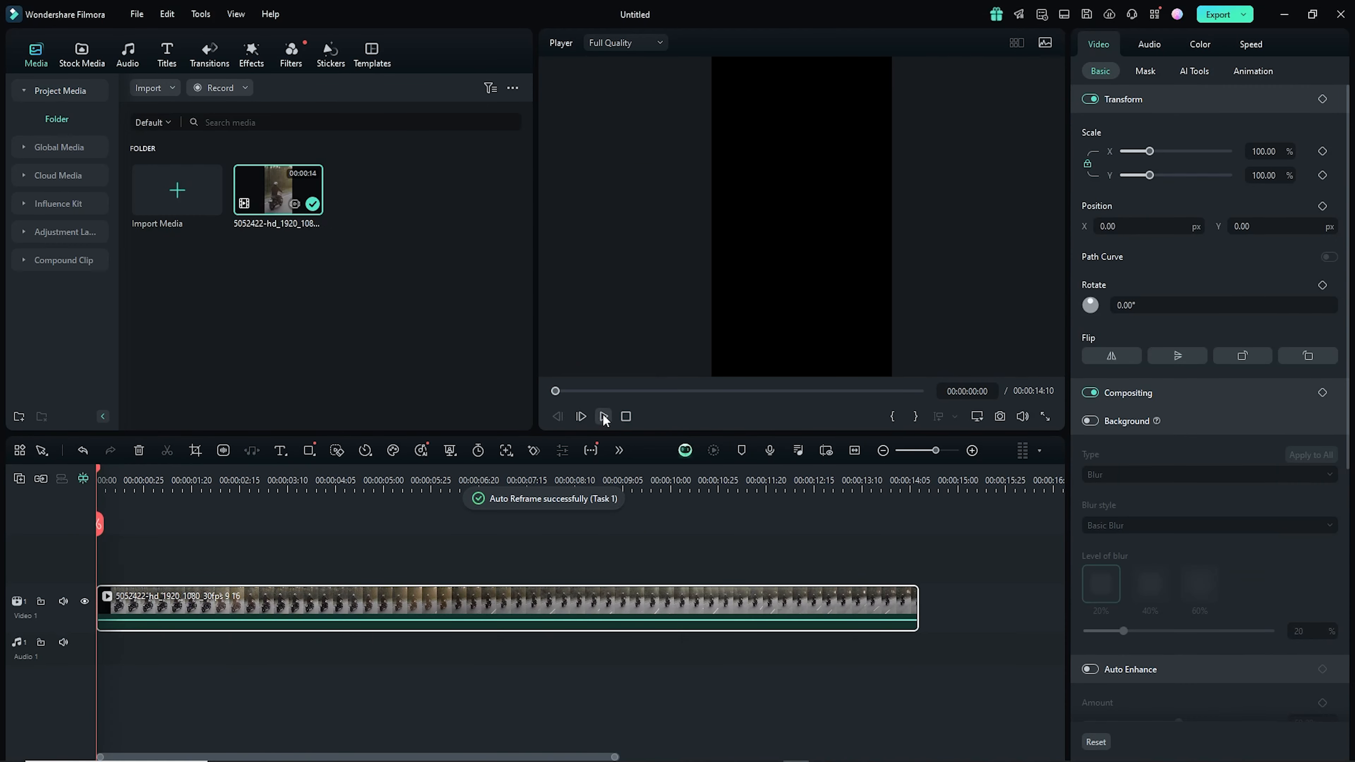
{"action": "left_click", "coordinate": [604, 417]}
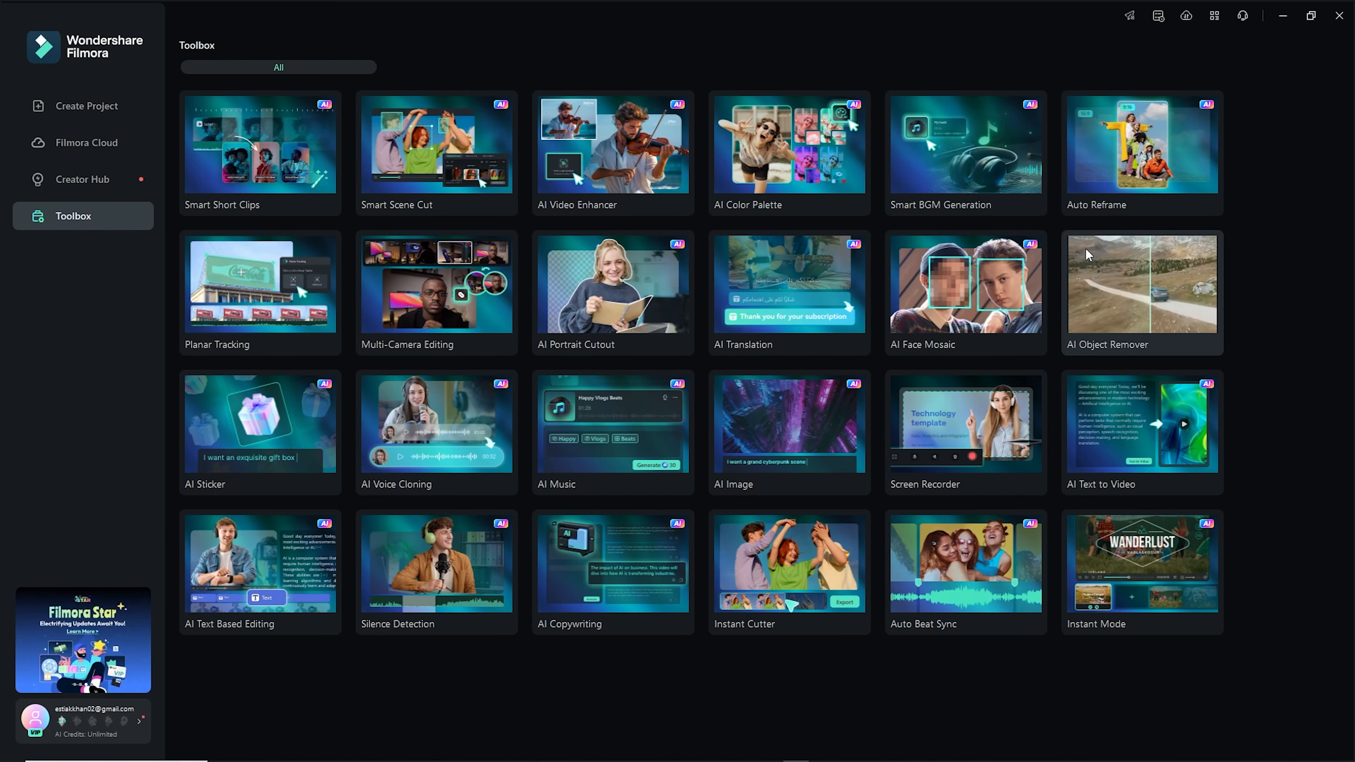
- Open AI Video Enhancer from the toolbox, zoom the timeline, and scrub through the PlanarTracking sample clip
{"action": "left_click", "coordinate": [618, 170]}
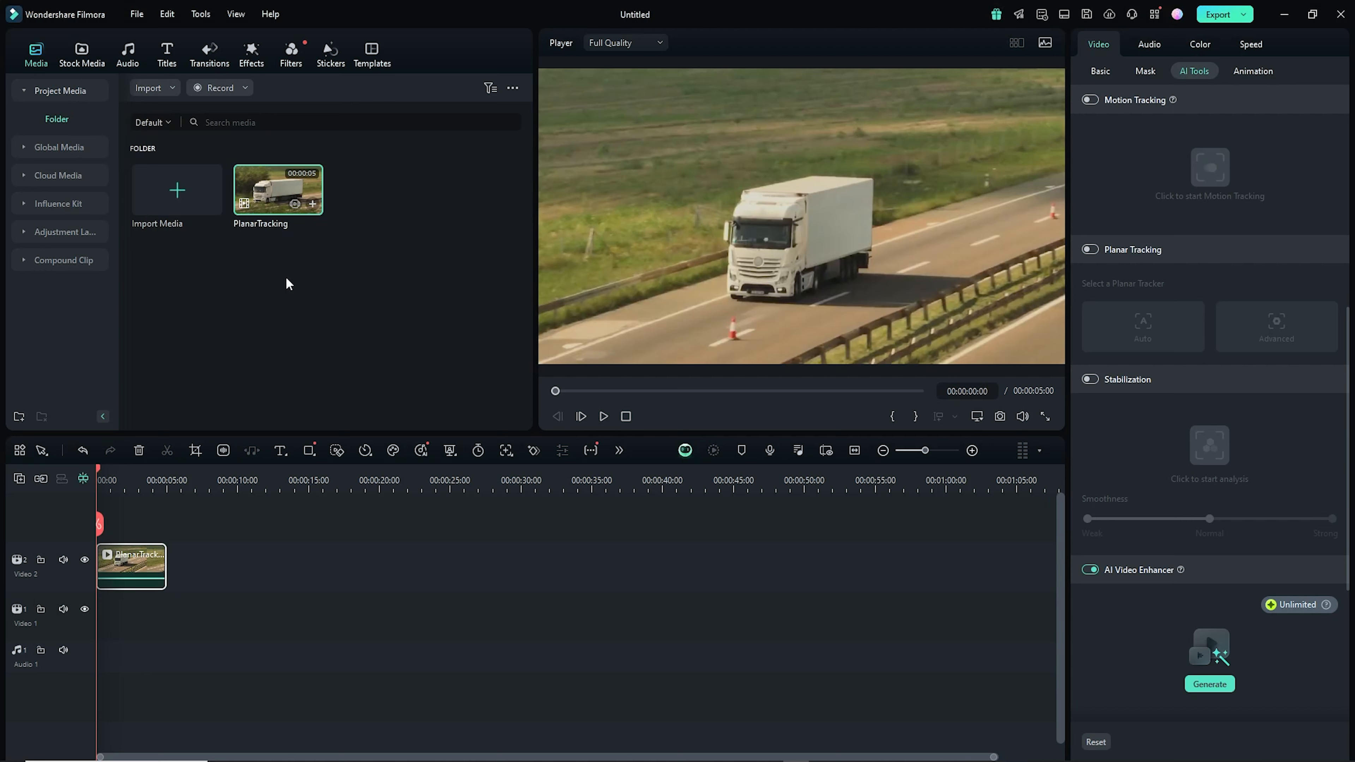
{"action": "left_click_drag", "start_coordinate": [378, 482], "coordinate": [645, 473]}
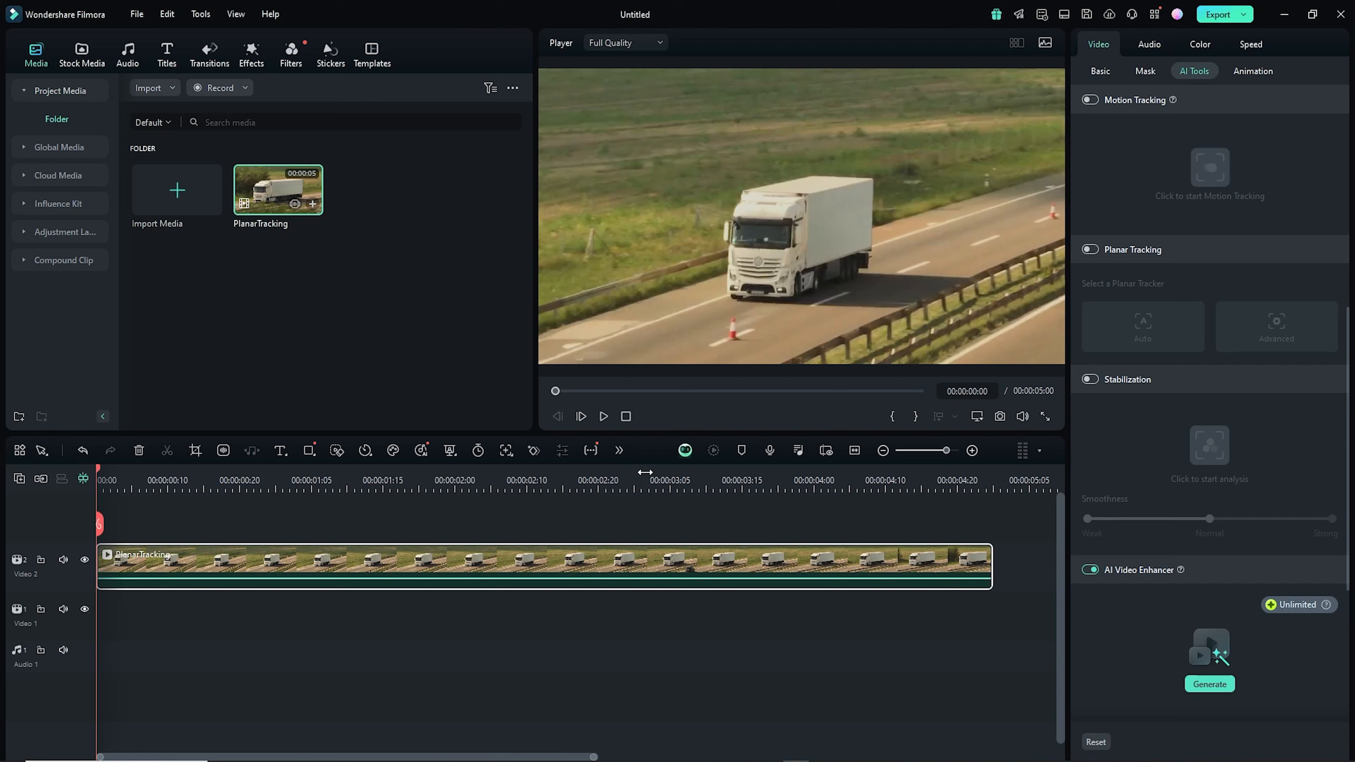
{"action": "left_click", "coordinate": [354, 468]}
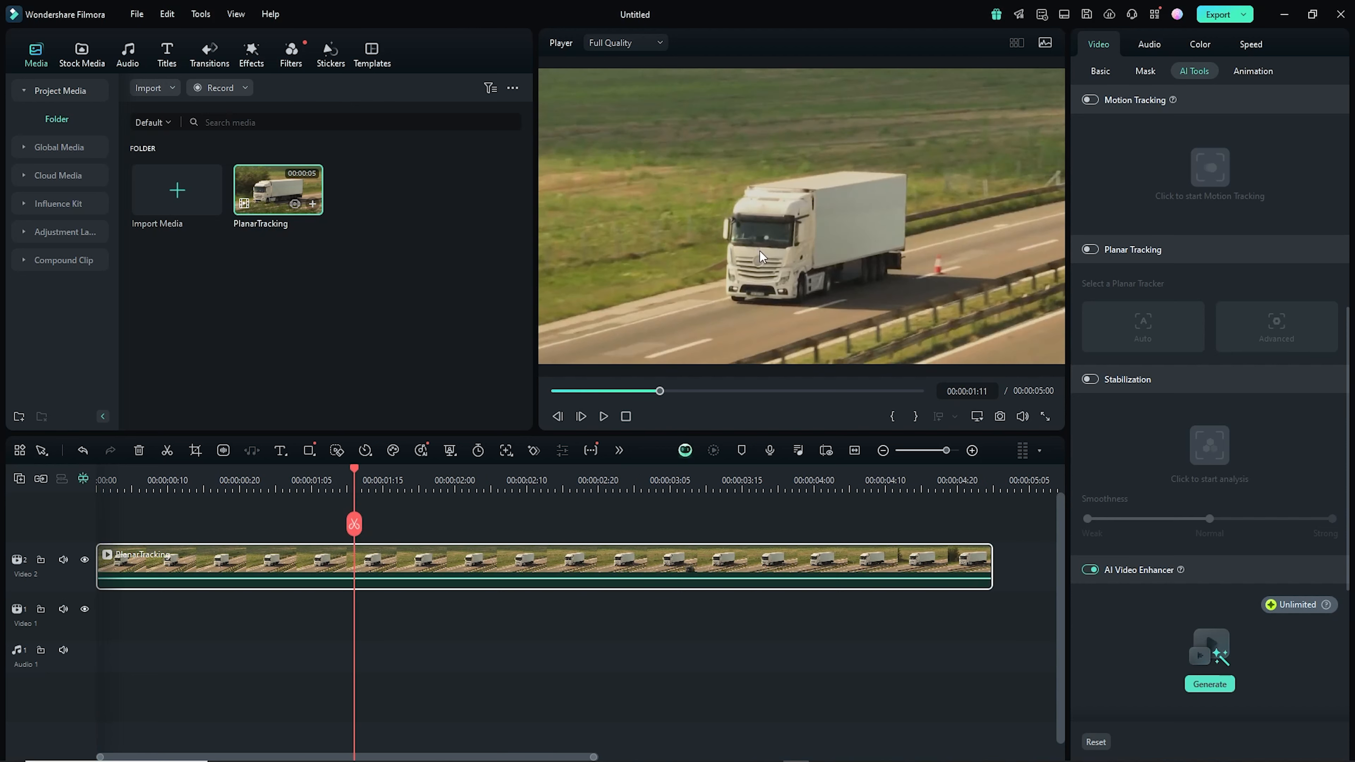
{"action": "left_click_drag", "start_coordinate": [355, 470], "coordinate": [133, 522]}
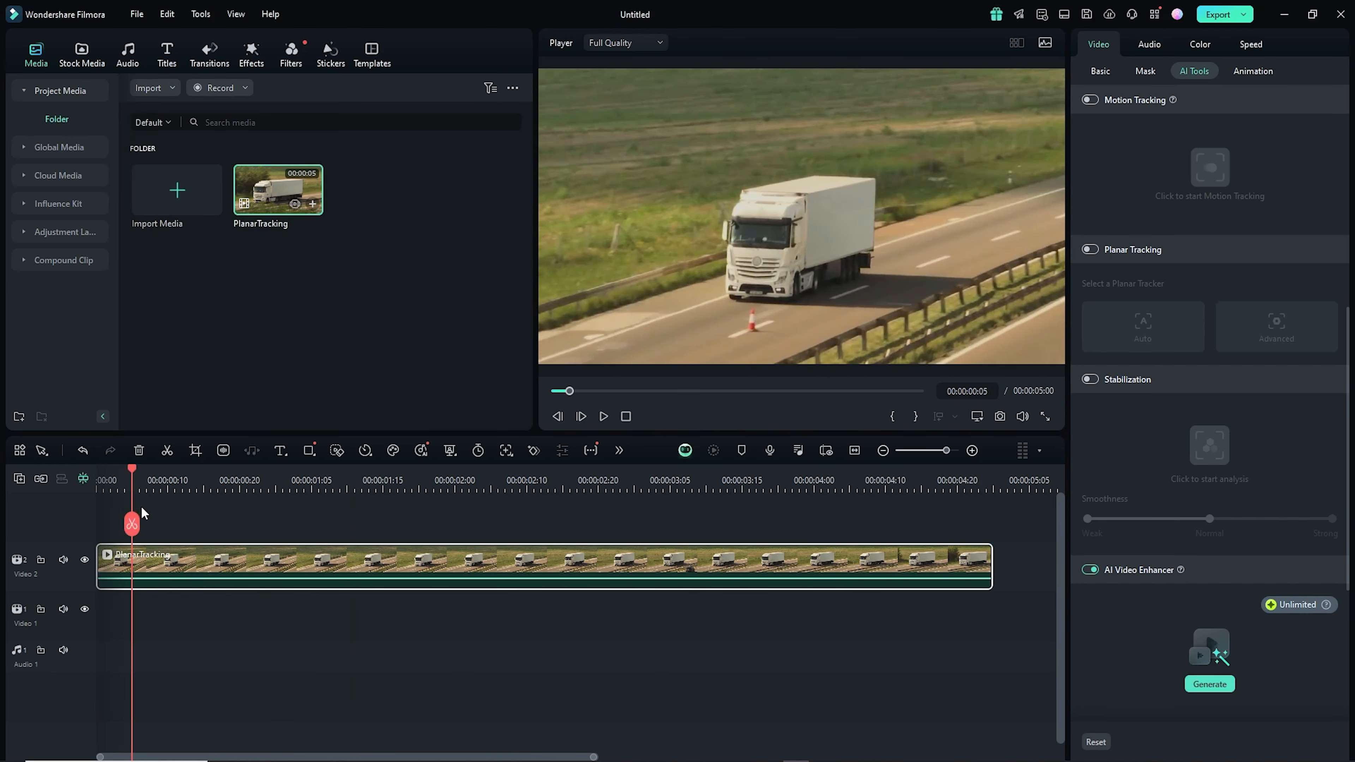
- Import the C0759 video and place it on the timeline right after the PlanarTracking clip
{"action": "left_click", "coordinate": [177, 195]}
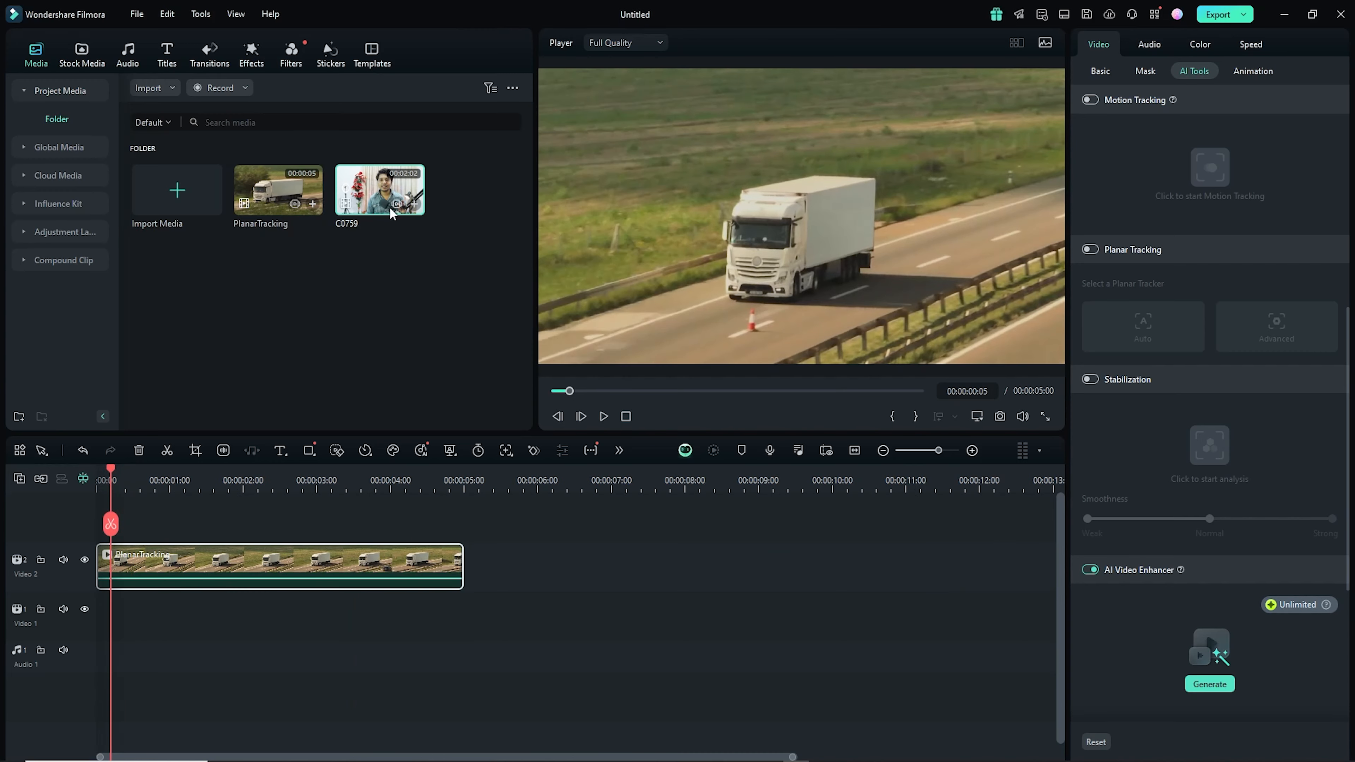
{"action": "left_click_drag", "start_coordinate": [391, 205], "coordinate": [470, 572]}
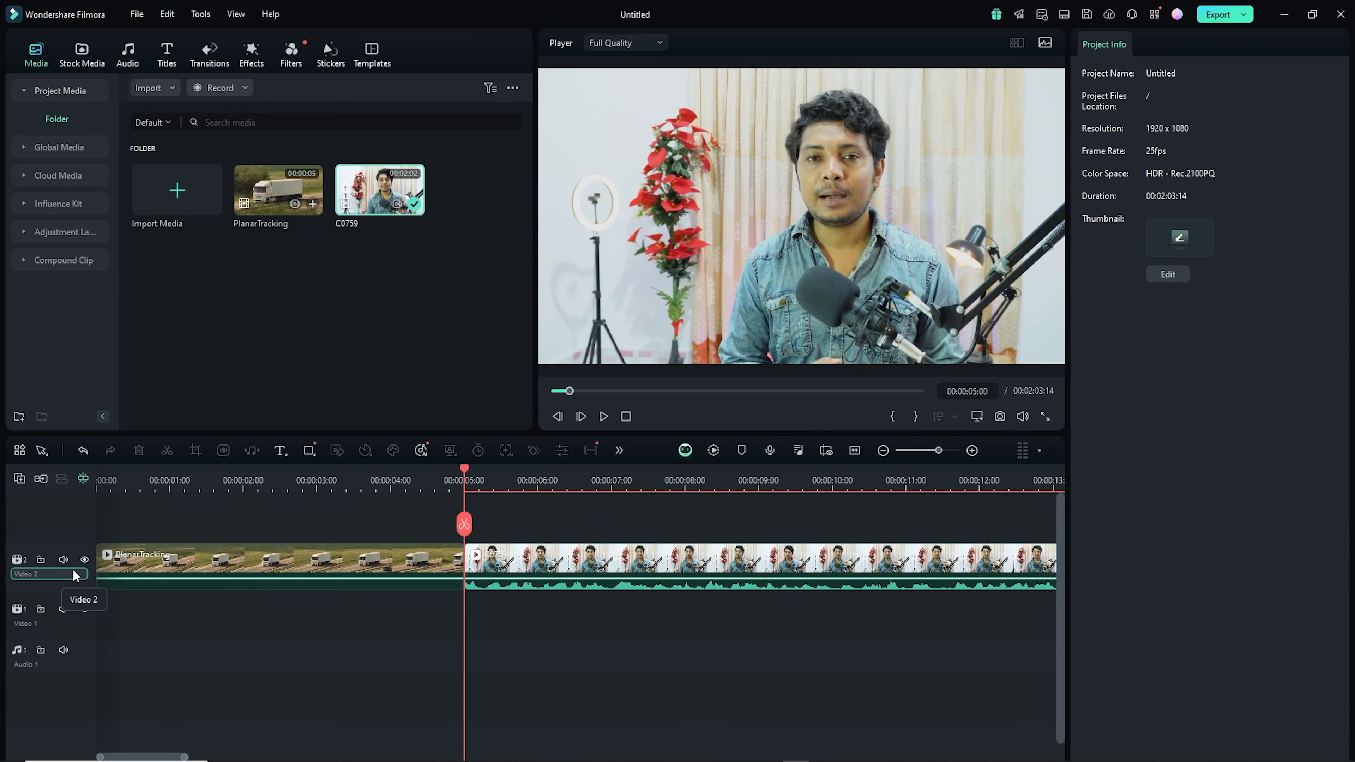
- Mute the Video 2 track and cut the C0759 clip at about 00:00:09:05, deleting the part after it
{"action": "left_click", "coordinate": [64, 559]}
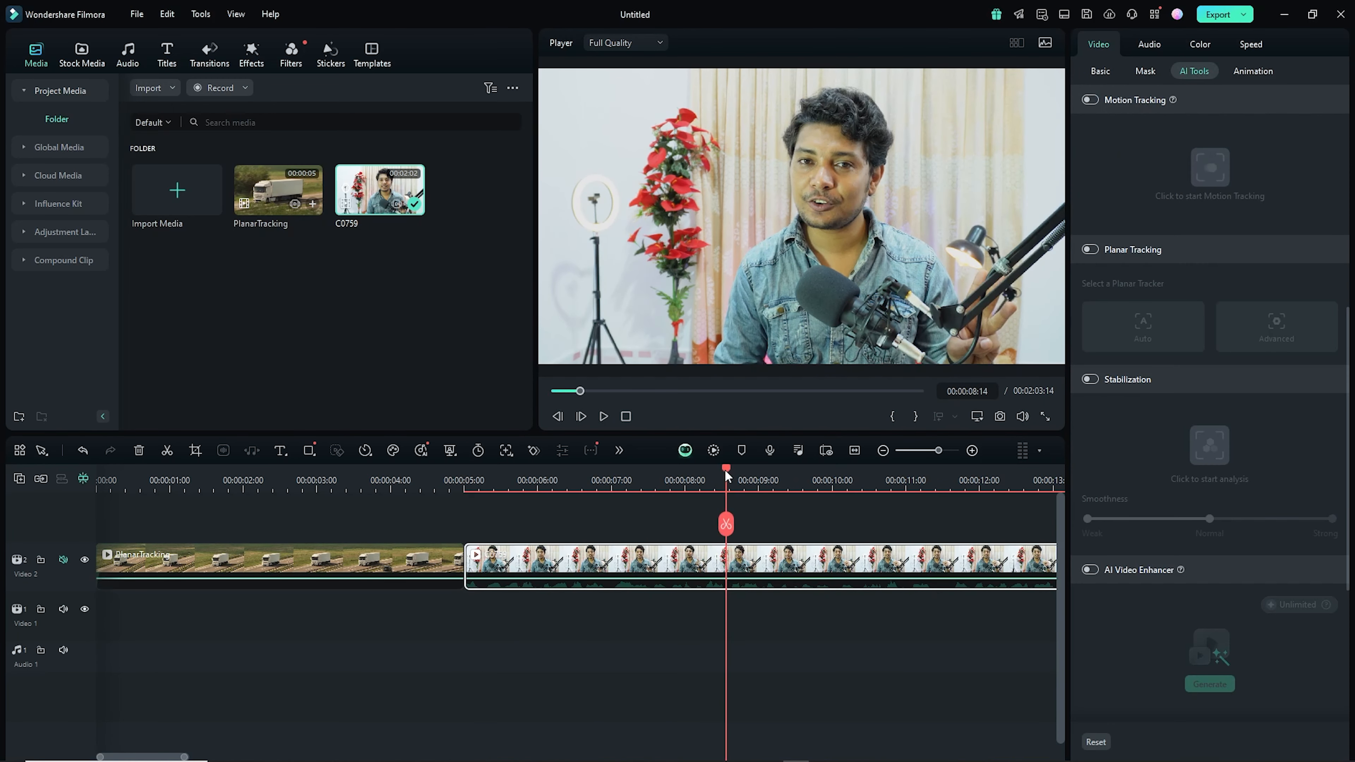
{"action": "left_click_drag", "start_coordinate": [726, 477], "coordinate": [774, 487]}
{"action": "left_click", "coordinate": [774, 525]}
{"action": "key", "text": "Delete"}
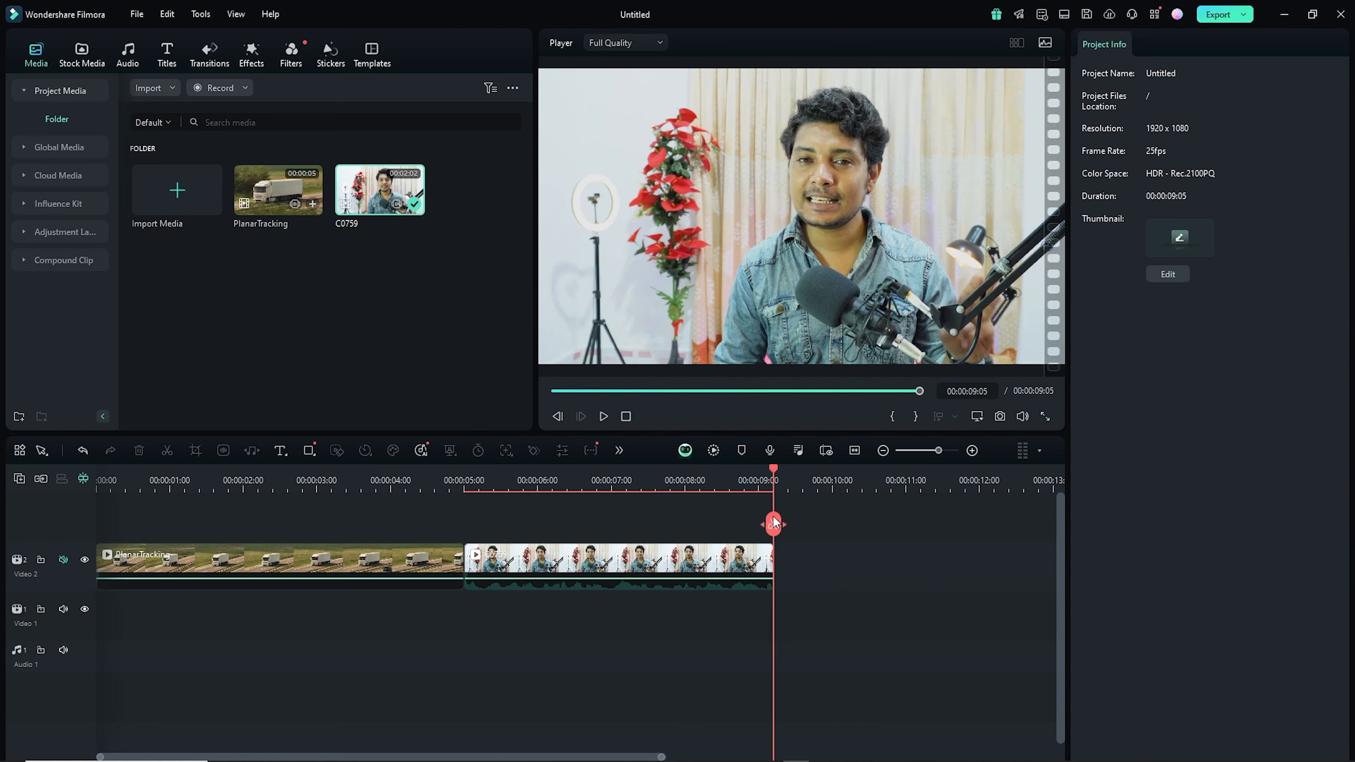
- Select the PlanarTracking clip and generate an enhanced version with AI Video Enhancer
{"action": "left_click_drag", "start_coordinate": [772, 470], "coordinate": [739, 475]}
{"action": "left_click", "coordinate": [122, 478]}
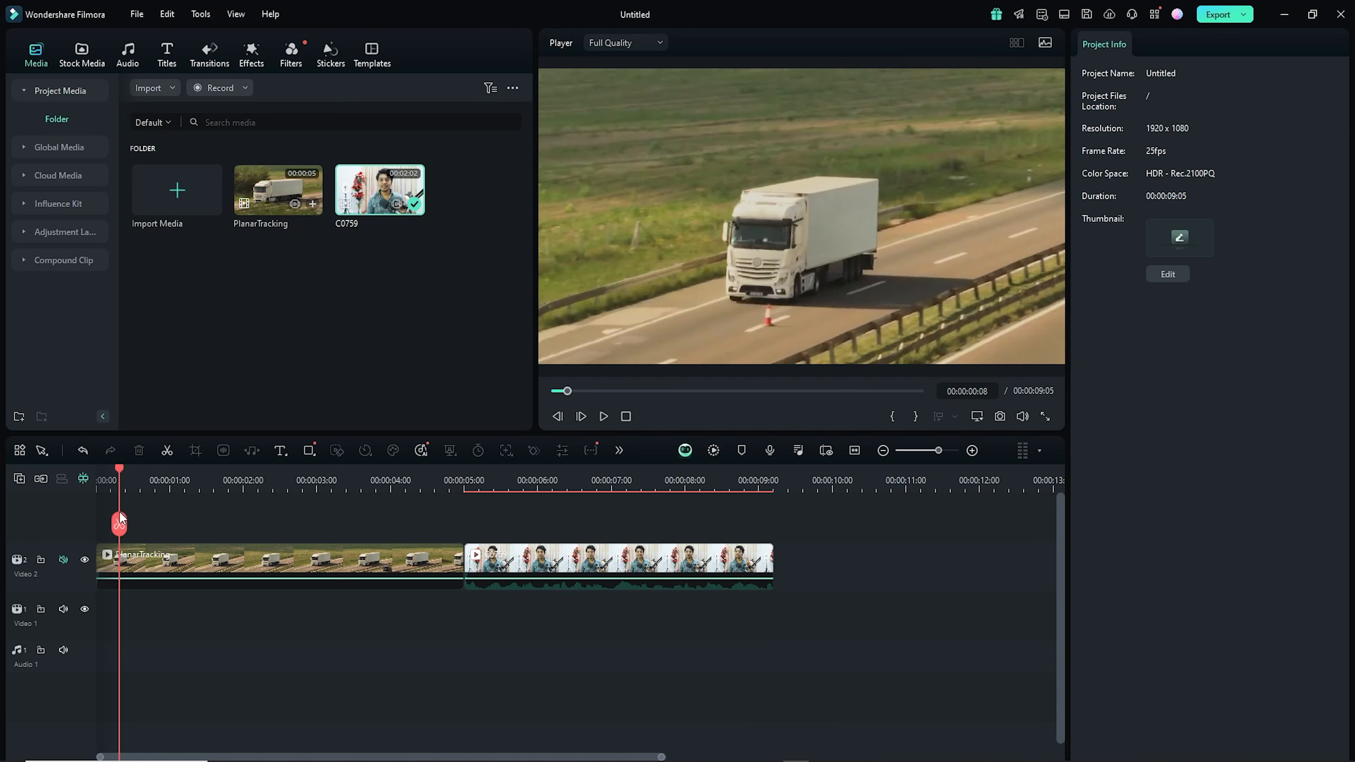
{"action": "left_click", "coordinate": [224, 555]}
{"action": "scroll", "coordinate": [411, 473], "scroll_direction": "up", "scroll_amount": 1}
{"action": "scroll", "coordinate": [410, 473], "scroll_direction": "up", "scroll_amount": 1}
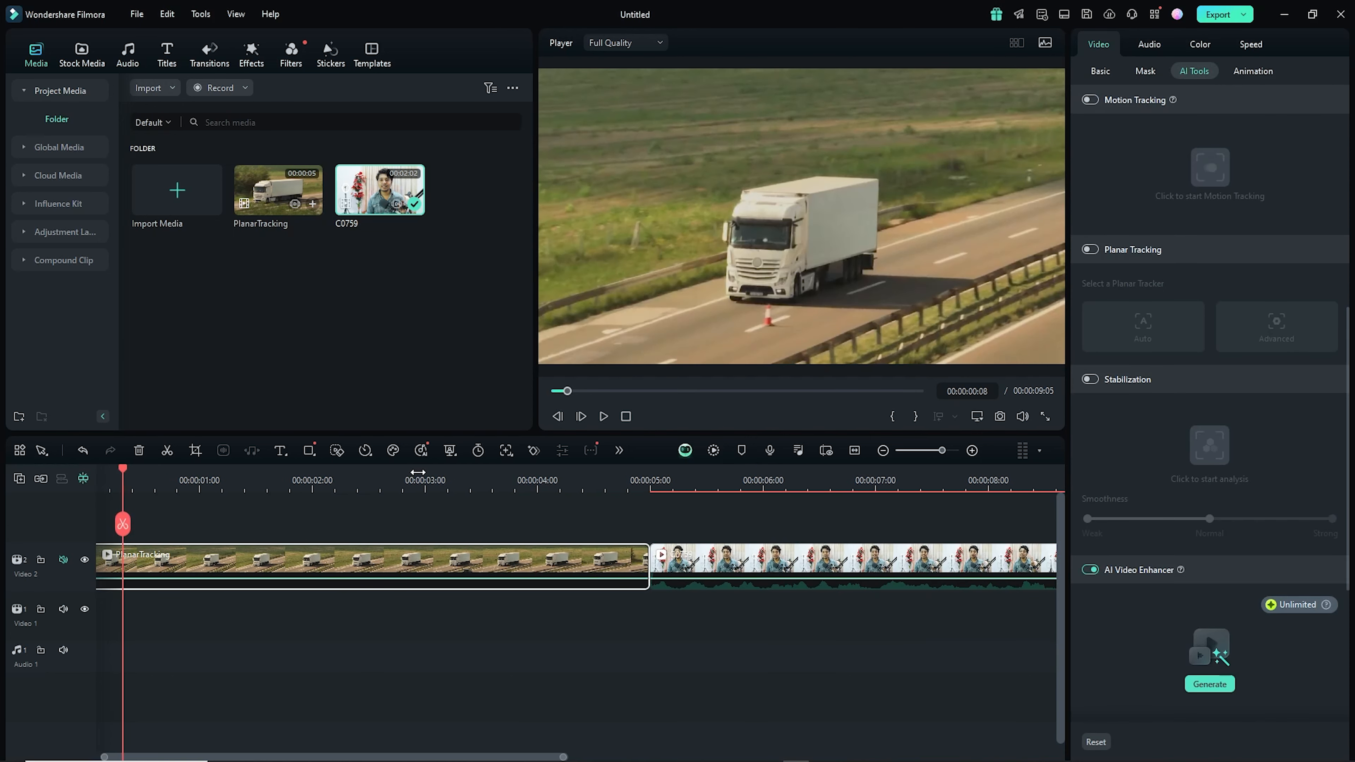
{"action": "left_click", "coordinate": [1208, 684]}
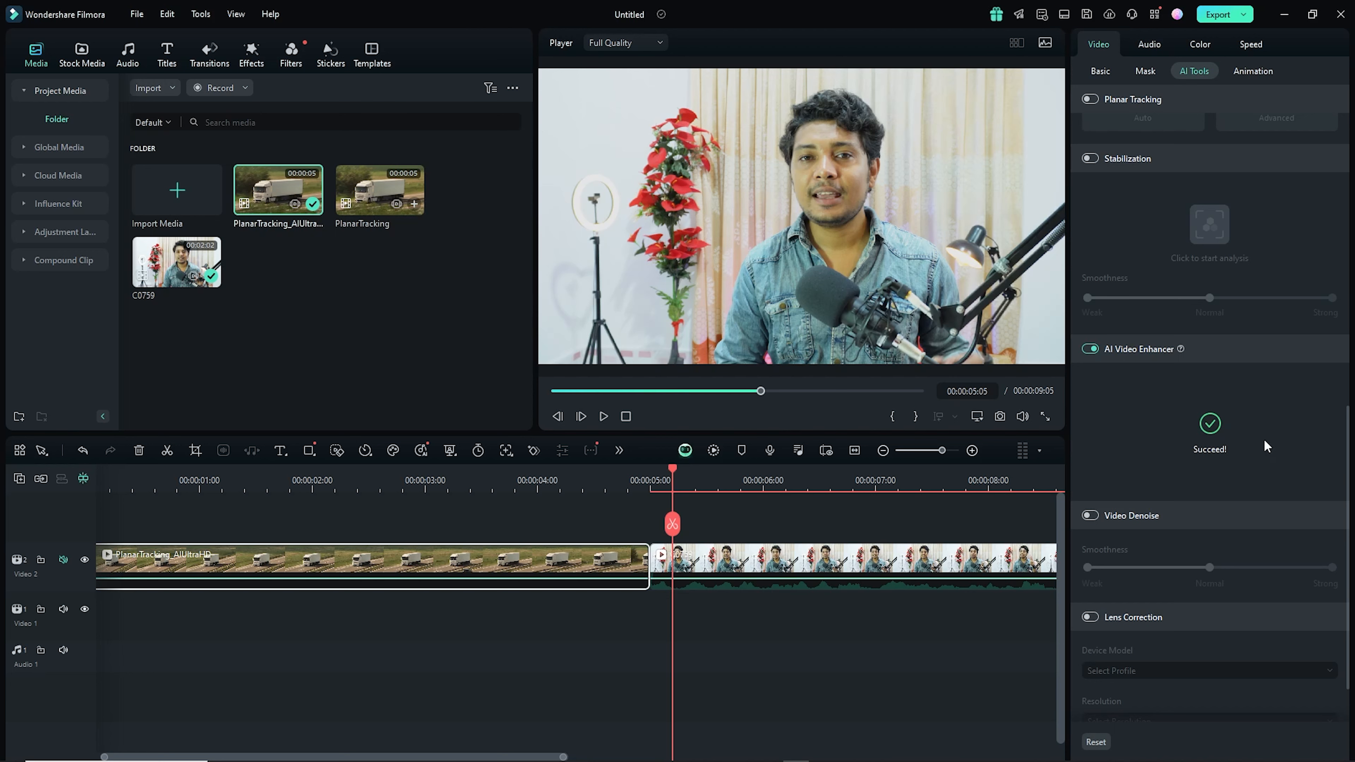
- Select the C0759 clip, switch on AI Video Enhancer and generate an enhanced version
{"action": "left_click", "coordinate": [905, 564]}
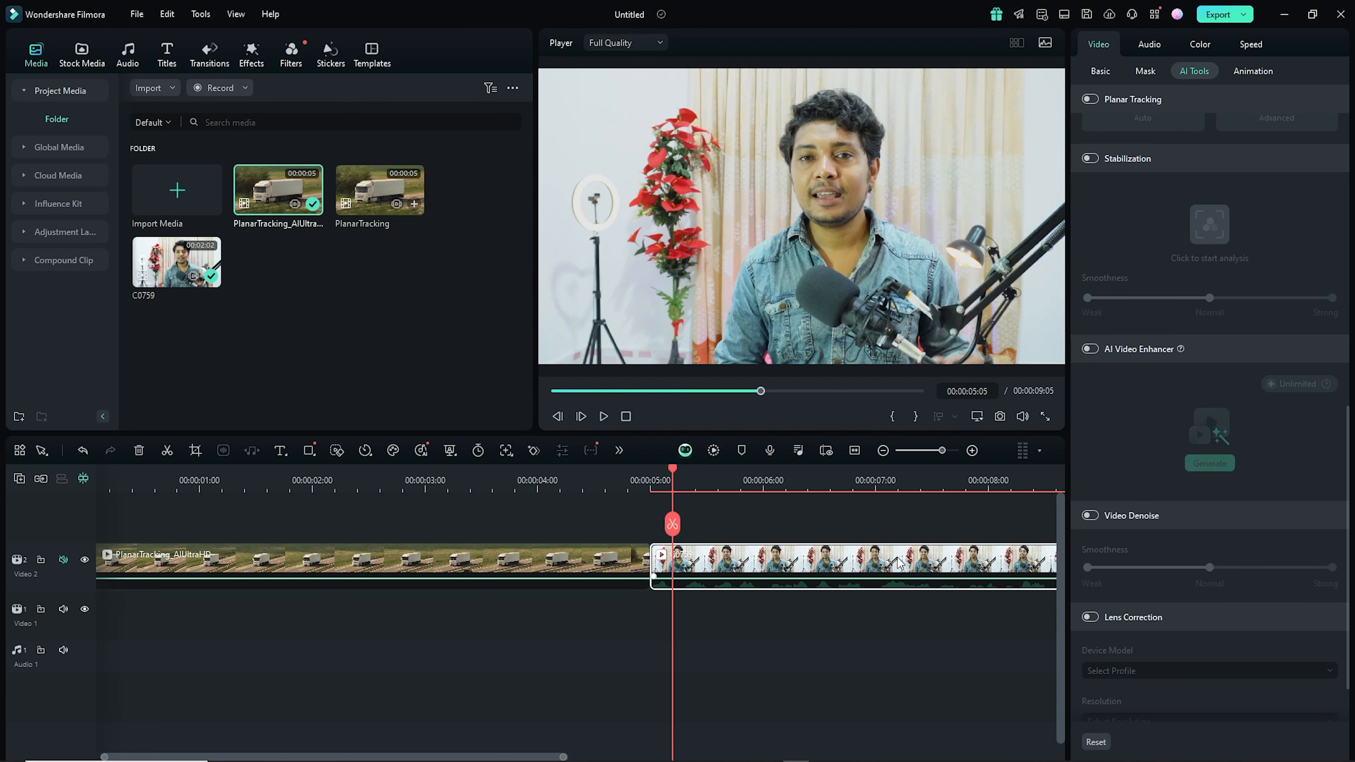
{"action": "left_click", "coordinate": [1092, 348]}
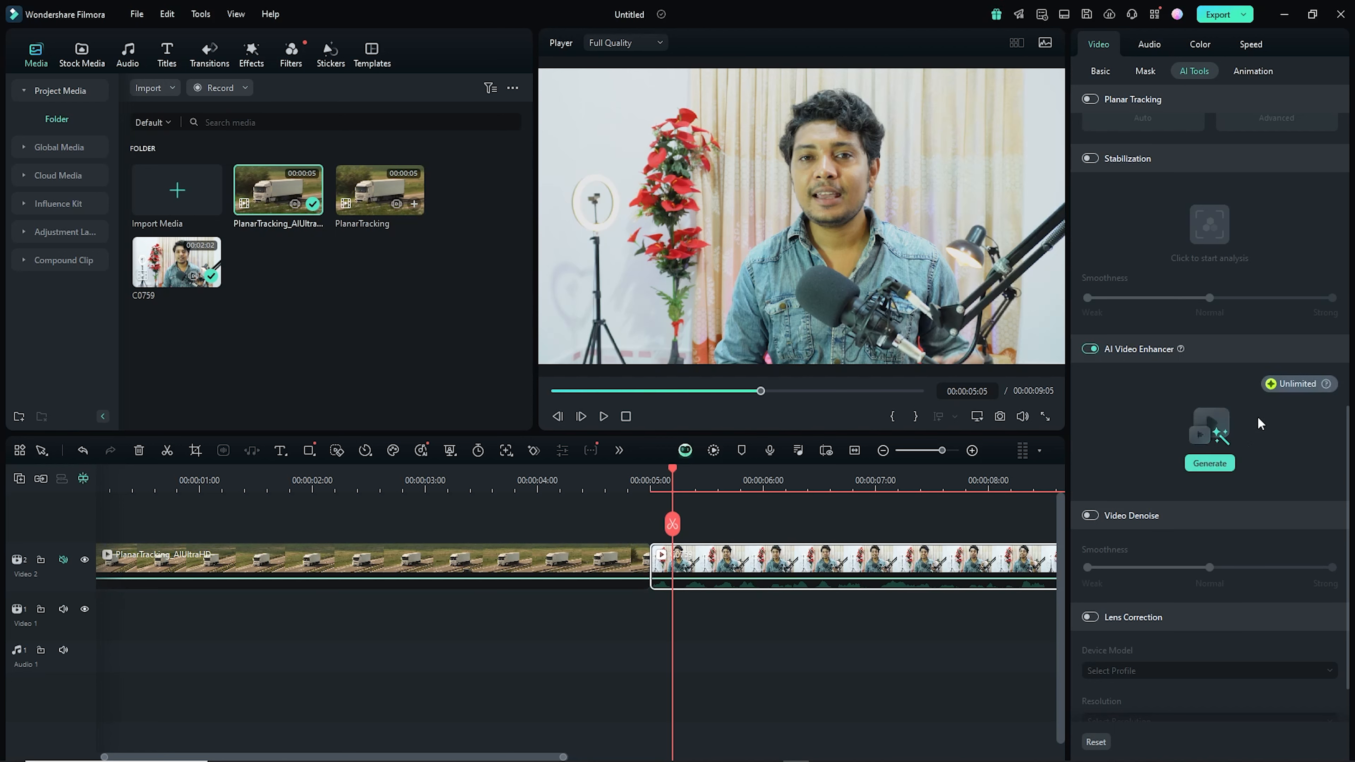
{"action": "left_click", "coordinate": [1216, 464]}
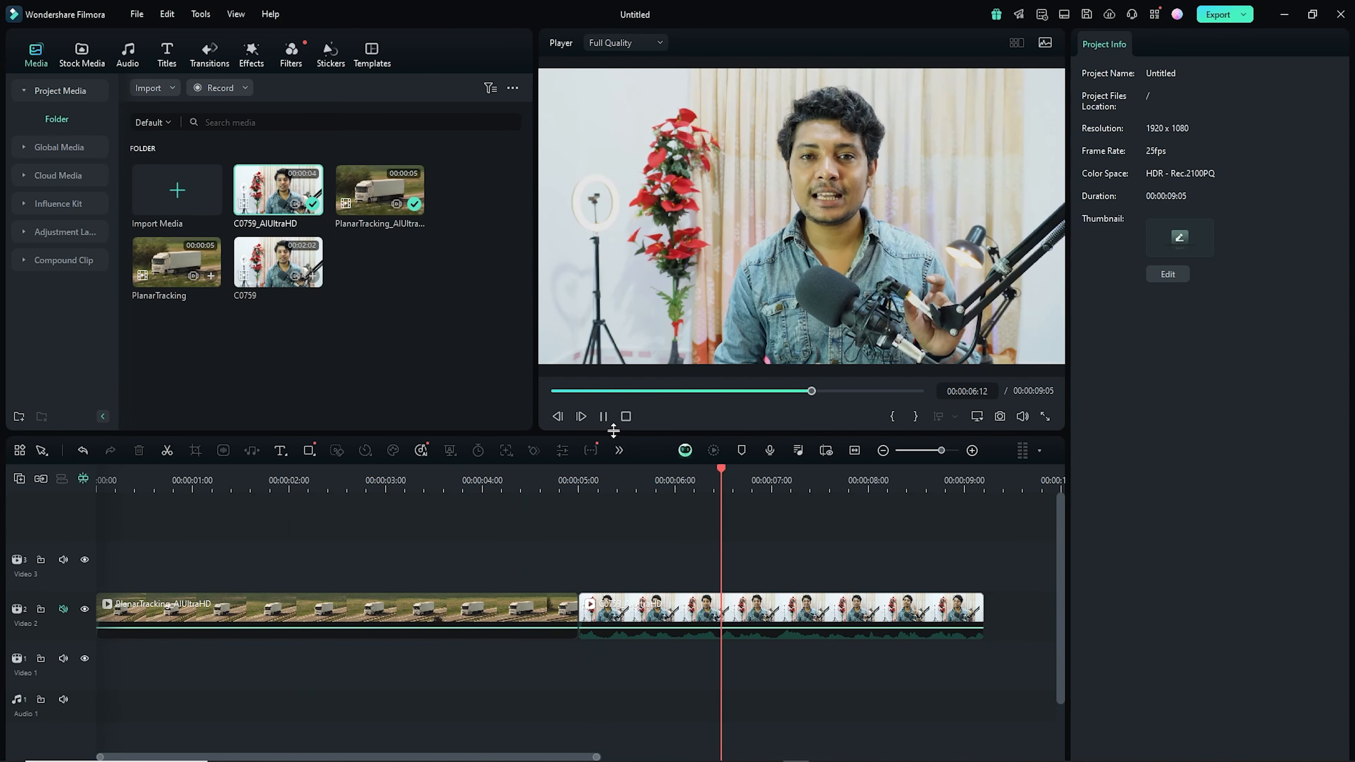
- Pause playback and place the original C0759 clip on a track above the enhanced one, dismissing the settings prompt
{"action": "left_click", "coordinate": [604, 418]}
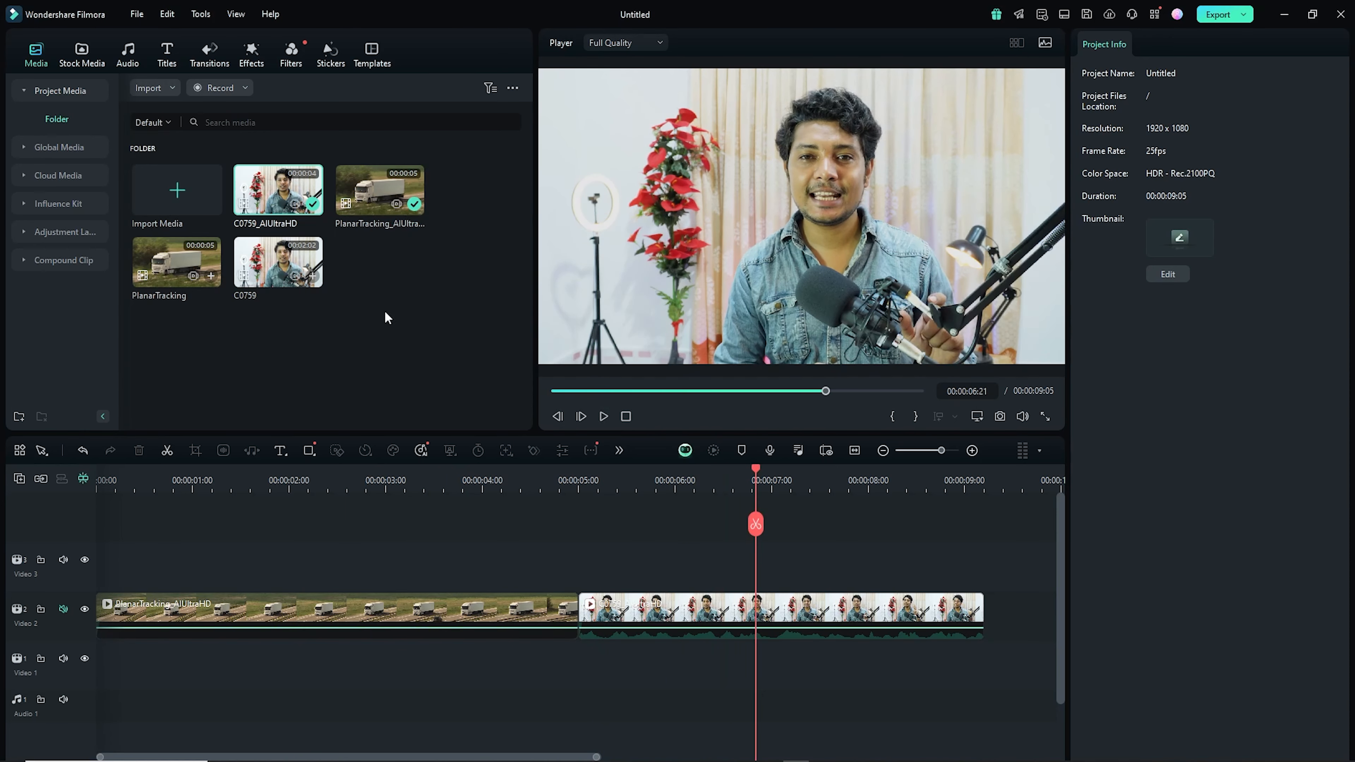
{"action": "left_click_drag", "start_coordinate": [257, 185], "coordinate": [583, 561]}
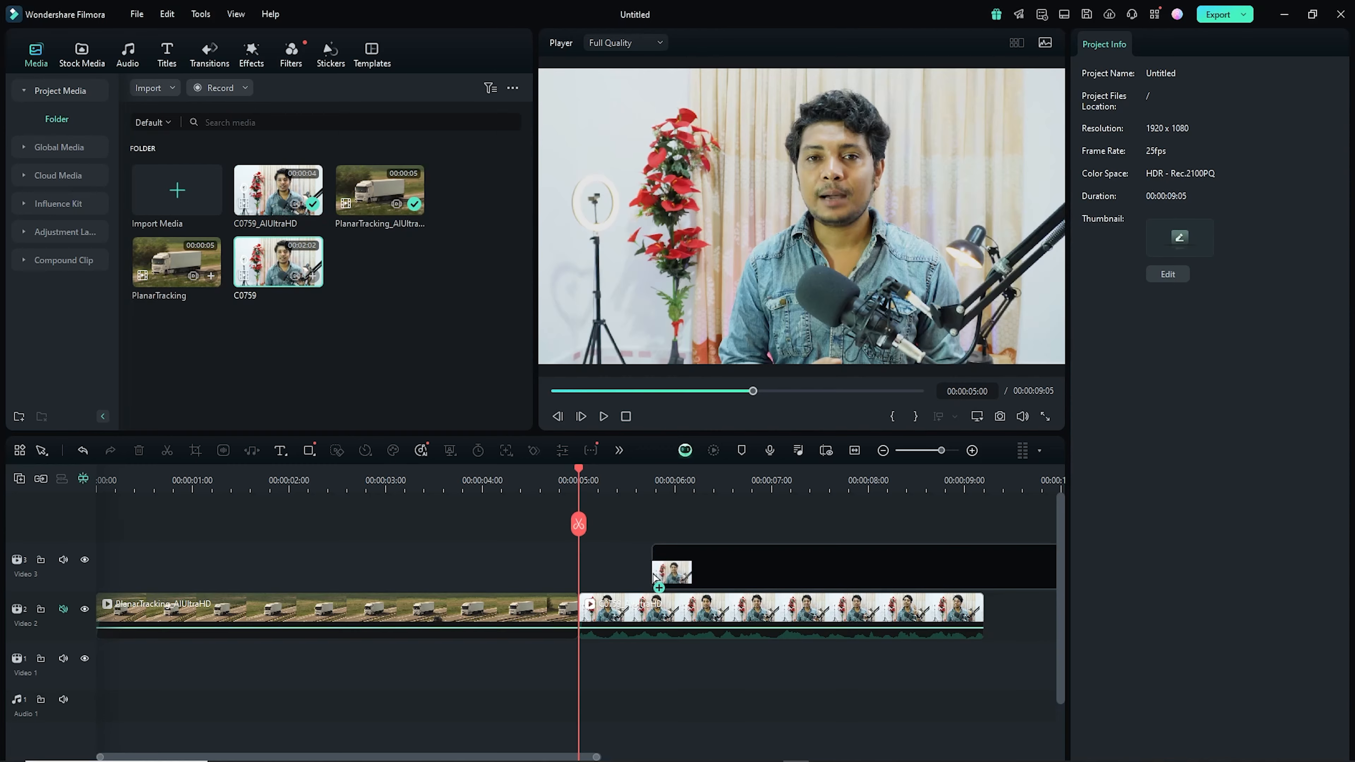
{"action": "left_click_drag", "start_coordinate": [653, 561], "coordinate": [584, 561]}
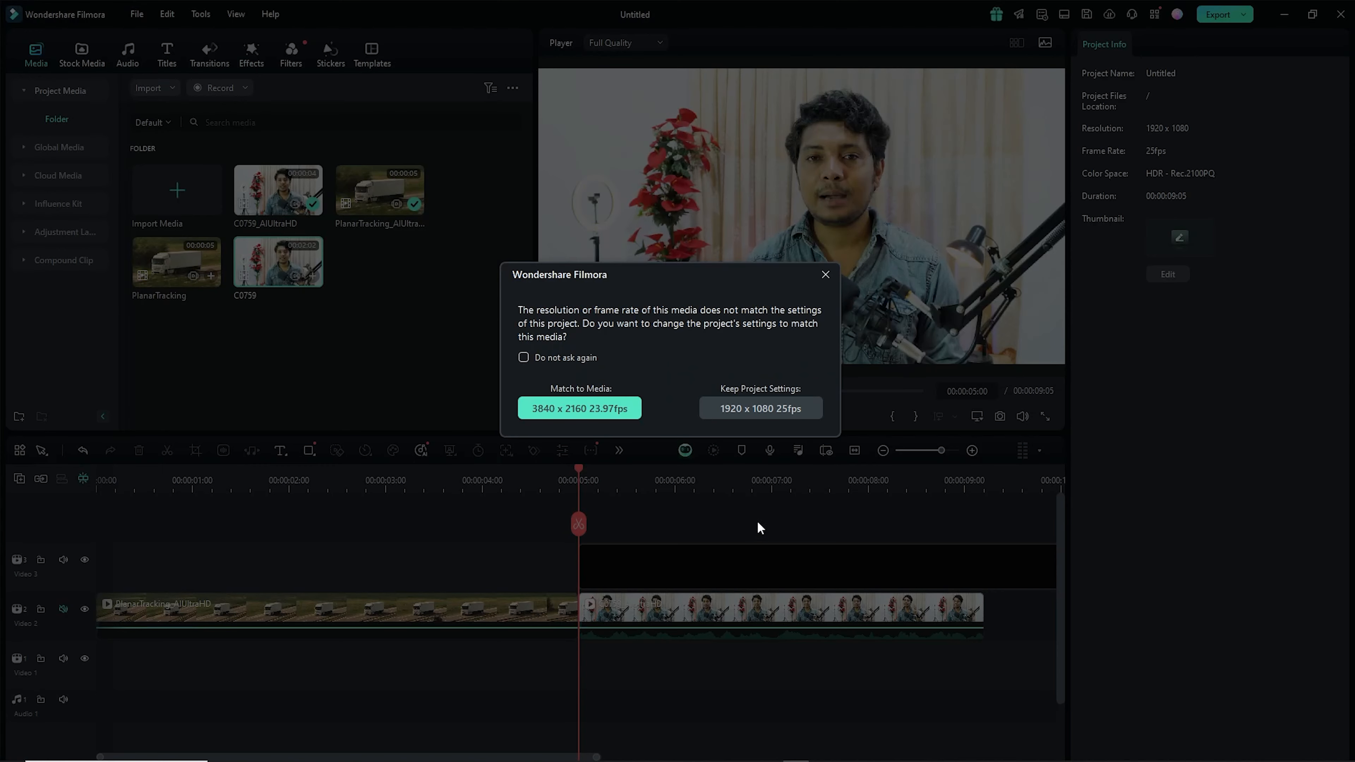
{"action": "left_click", "coordinate": [825, 274]}
- Shift the upper C0759 clip to start at about 00:00:06 and scrub the playhead to compare both versions
{"action": "mouse_move", "coordinate": [579, 475]}
{"action": "left_mouse_down"}
{"action": "mouse_move", "coordinate": [653, 474]}
{"action": "mouse_move", "coordinate": [605, 475]}
{"action": "left_mouse_up"}
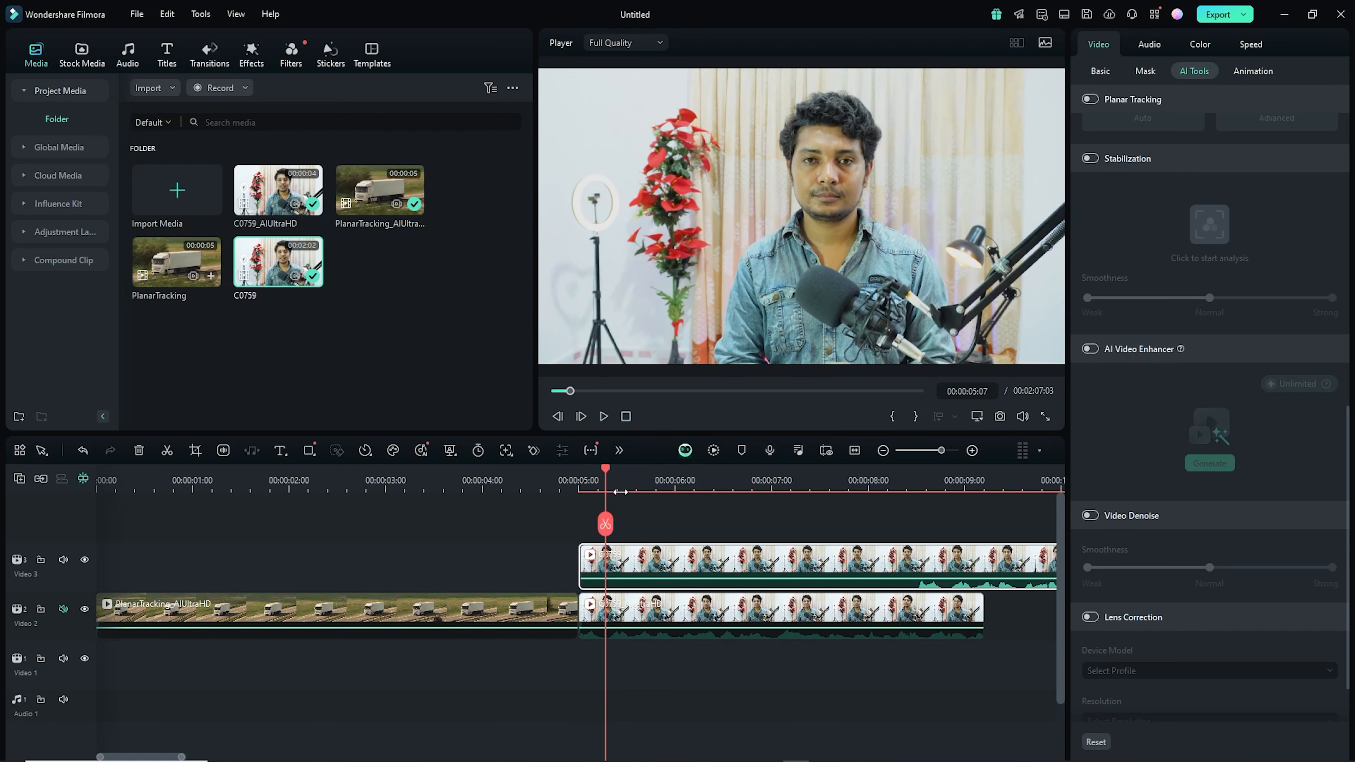
{"action": "left_click_drag", "start_coordinate": [647, 558], "coordinate": [781, 555]}
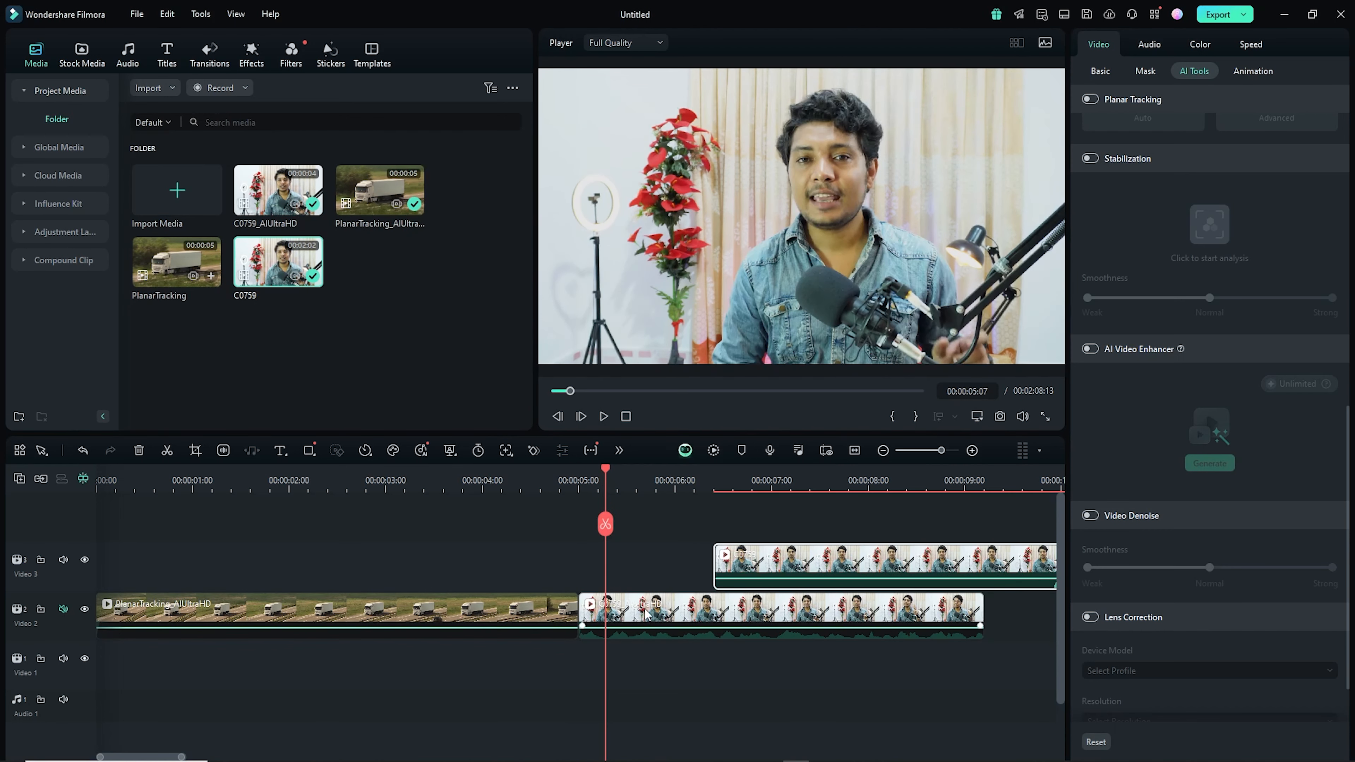
{"action": "left_click_drag", "start_coordinate": [606, 473], "coordinate": [593, 473]}
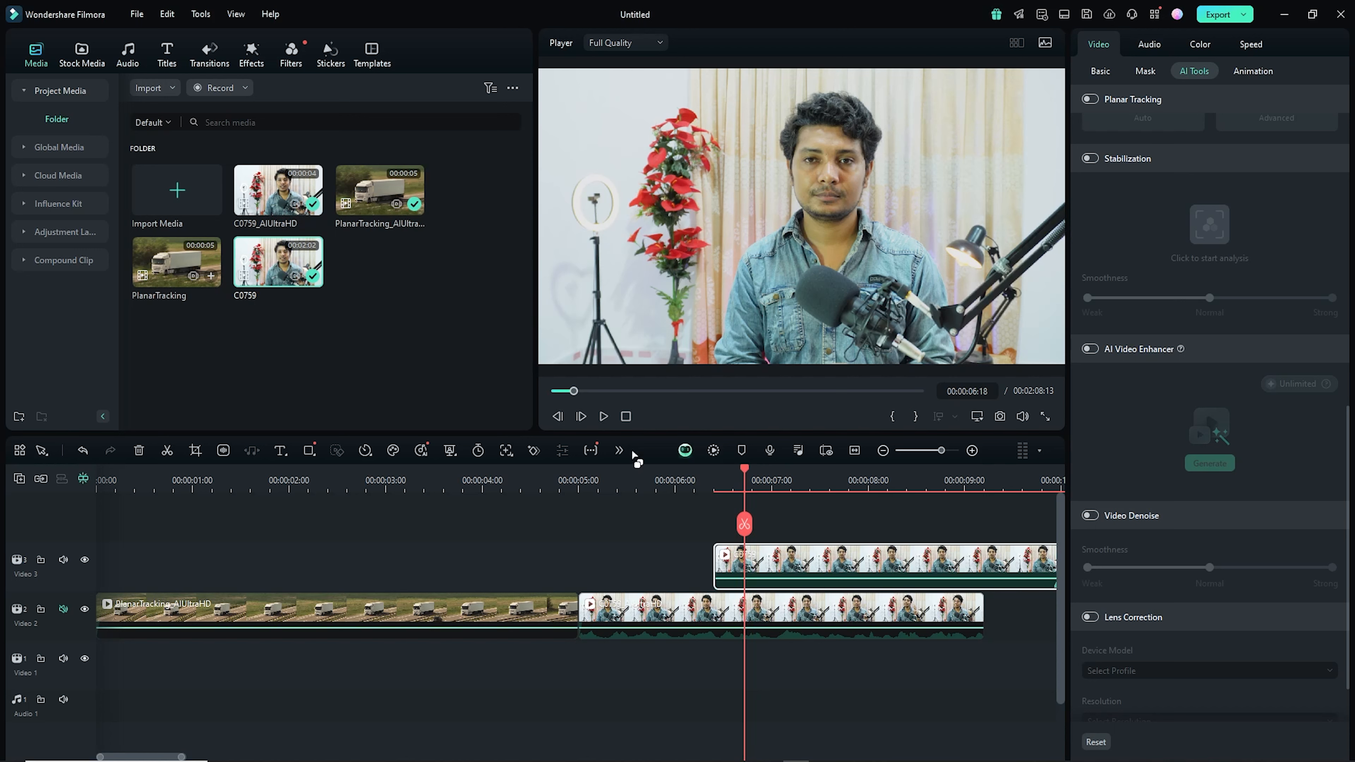
{"action": "left_click", "coordinate": [620, 472]}
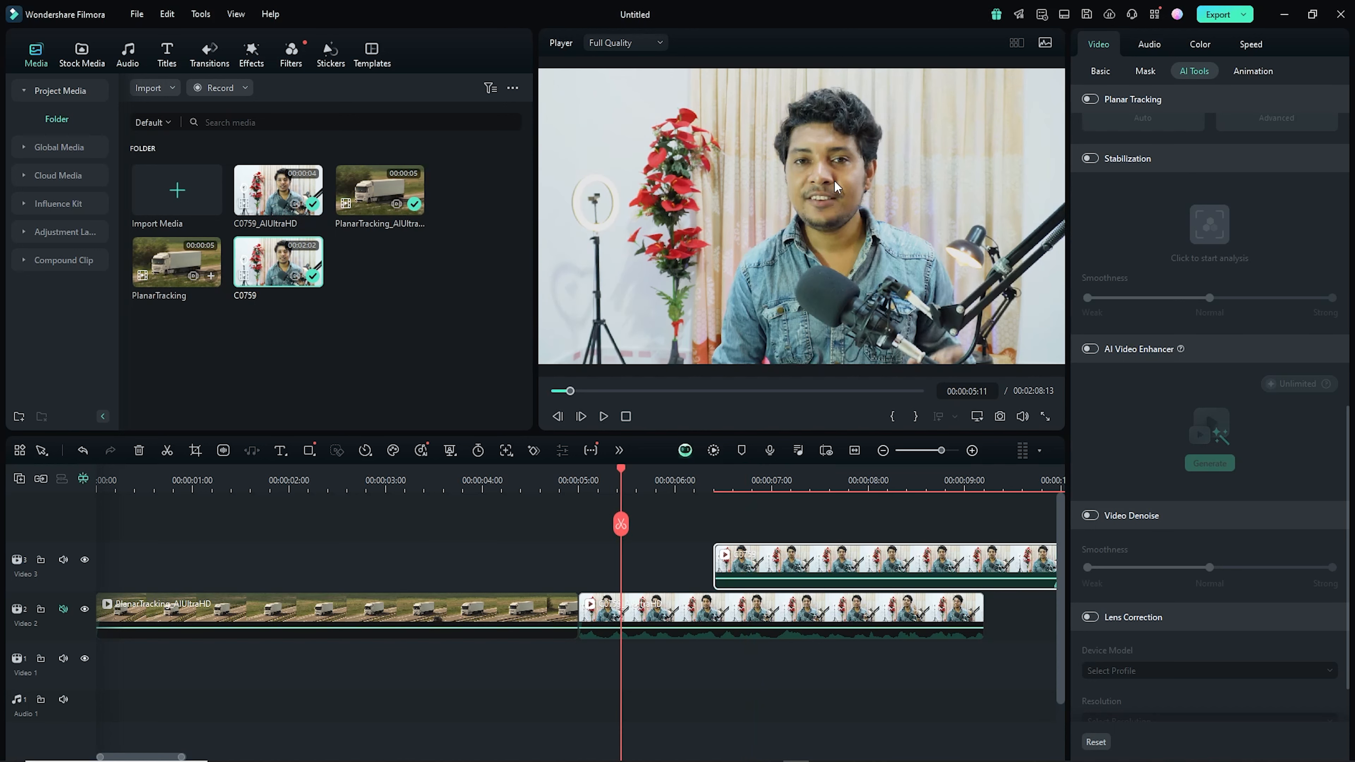
{"action": "left_click_drag", "start_coordinate": [624, 473], "coordinate": [689, 479]}
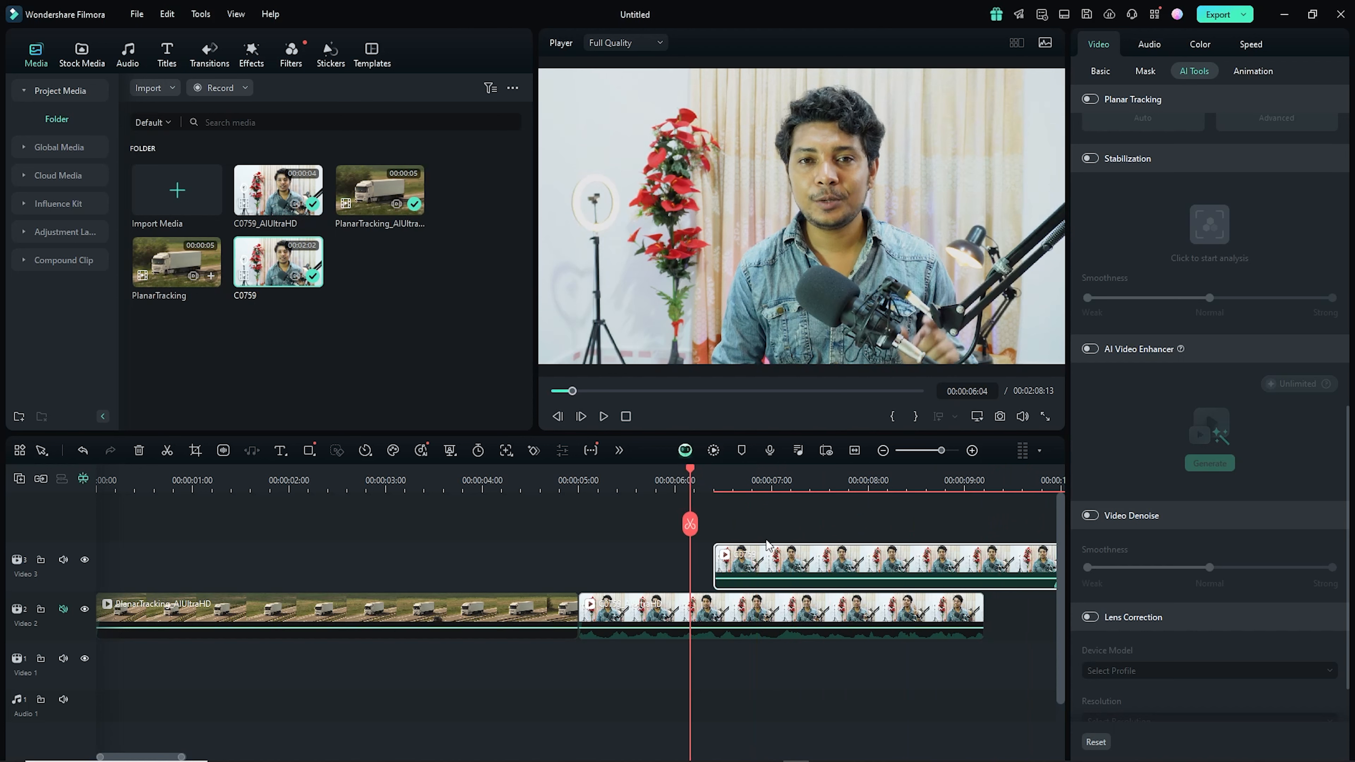
- Delete the selected clip and dismiss the settings-match prompt for the pexels video in the new project
{"action": "key", "text": "Delete"}
{"action": "left_click", "coordinate": [770, 606]}
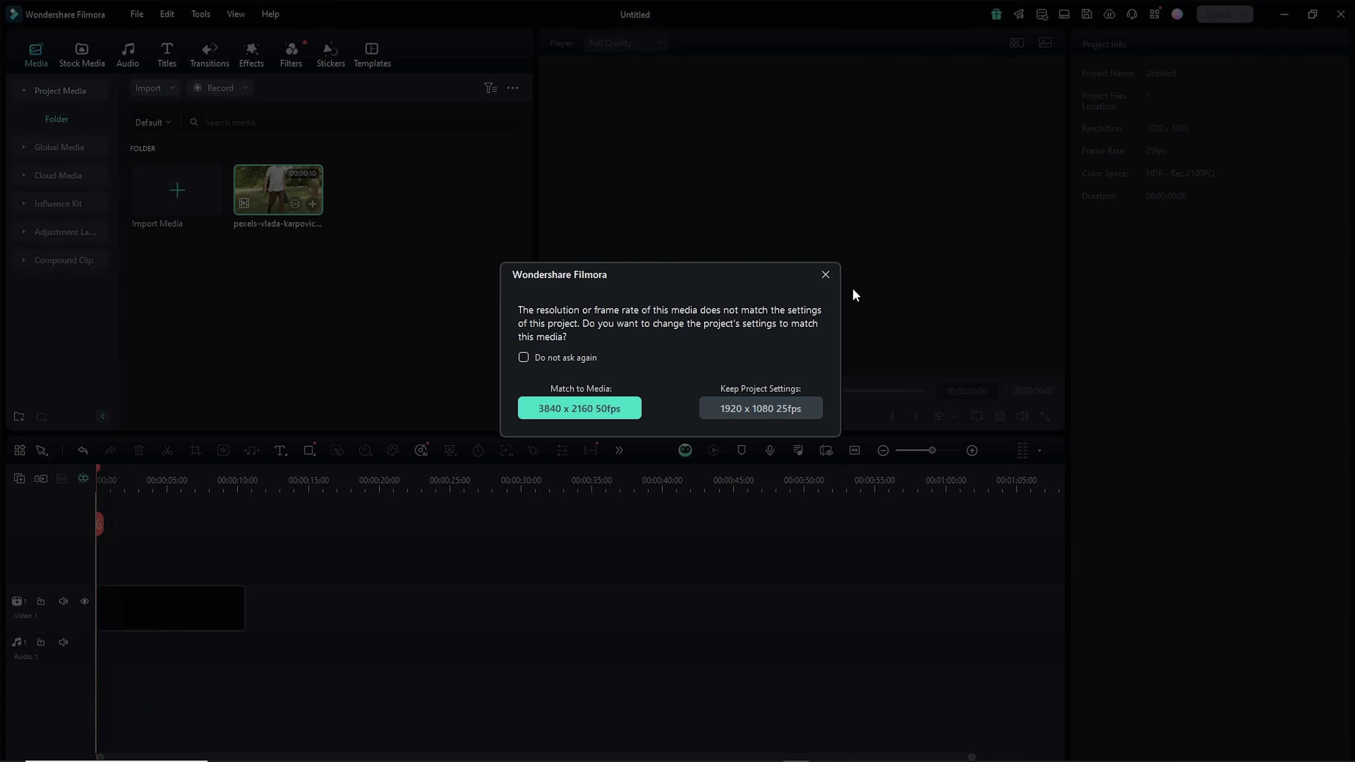
{"action": "left_click", "coordinate": [825, 274]}
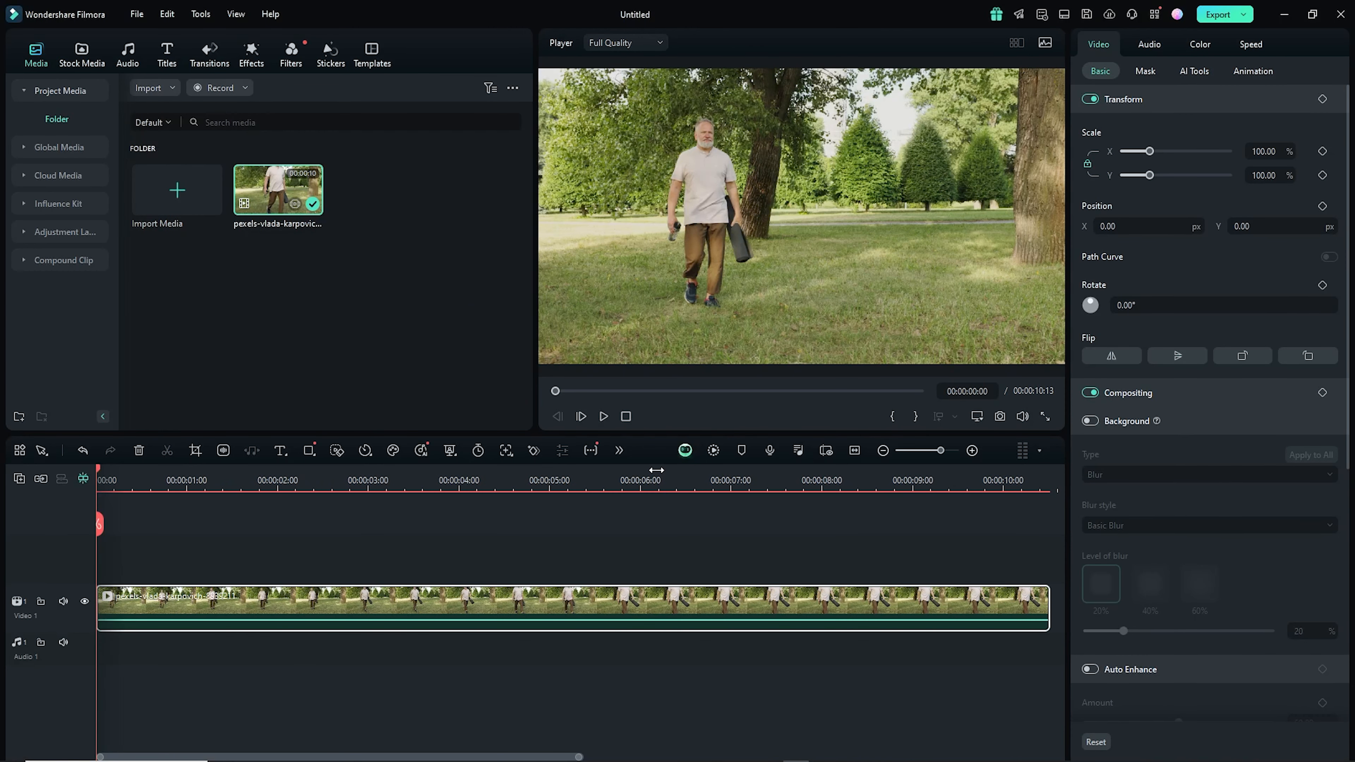
- Scrub the pexels clip and switch on AI Color Palette in its color settings
{"action": "left_click", "coordinate": [661, 480]}
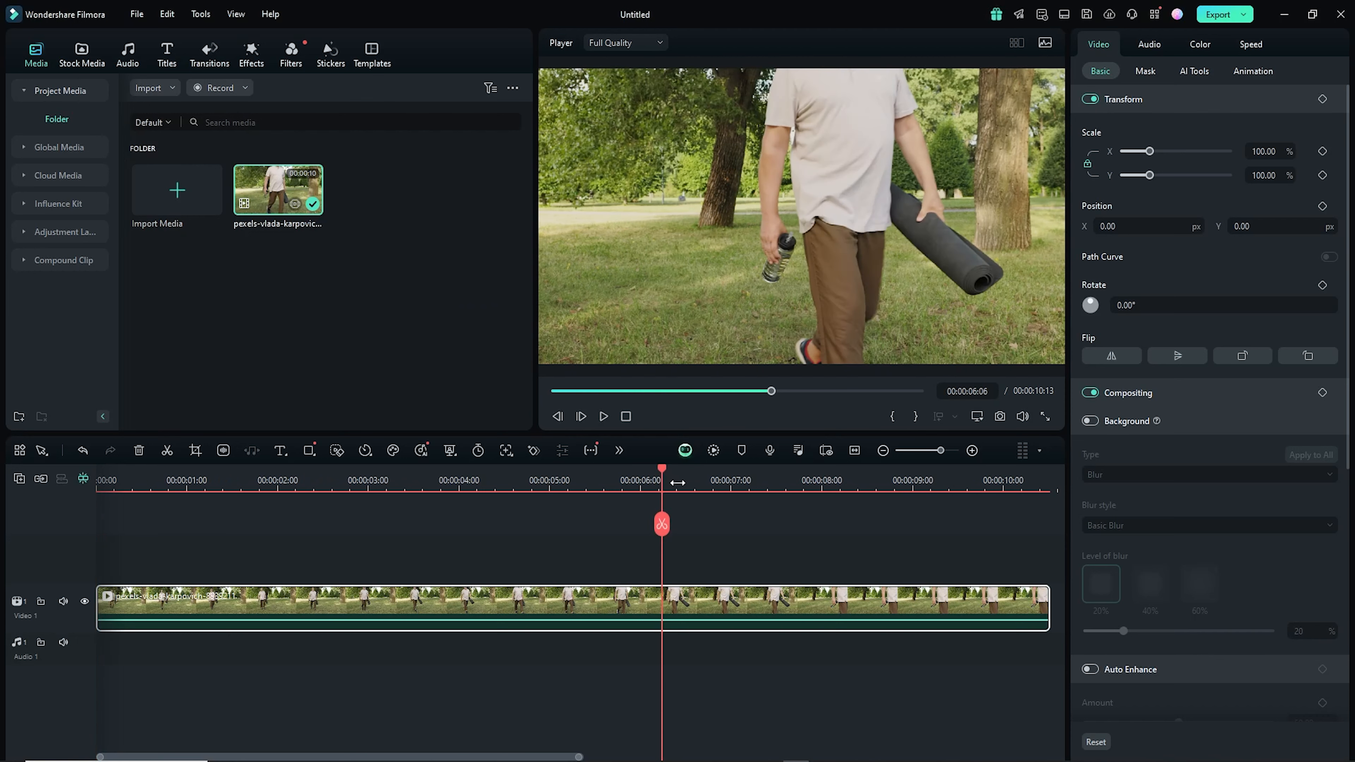
{"action": "left_click_drag", "start_coordinate": [662, 480], "coordinate": [335, 482]}
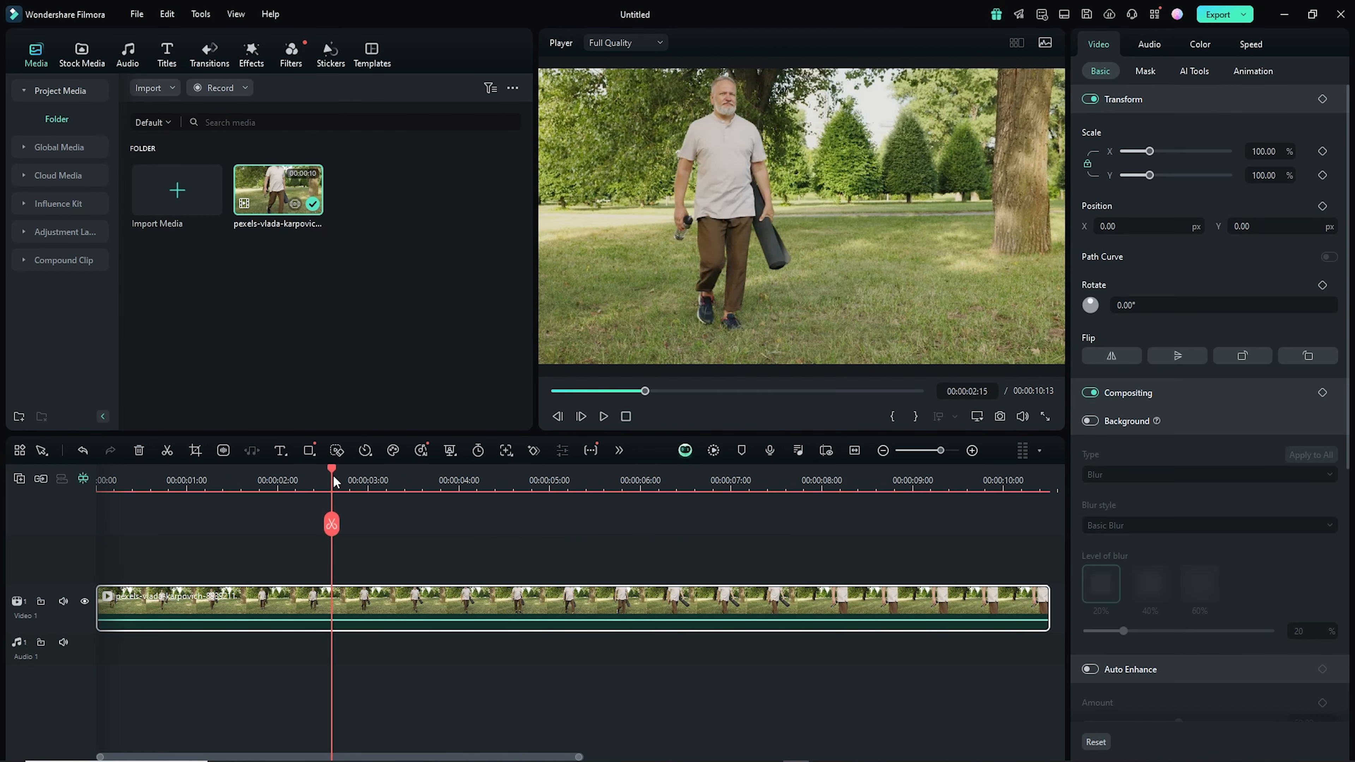
{"action": "left_click", "coordinate": [1193, 71]}
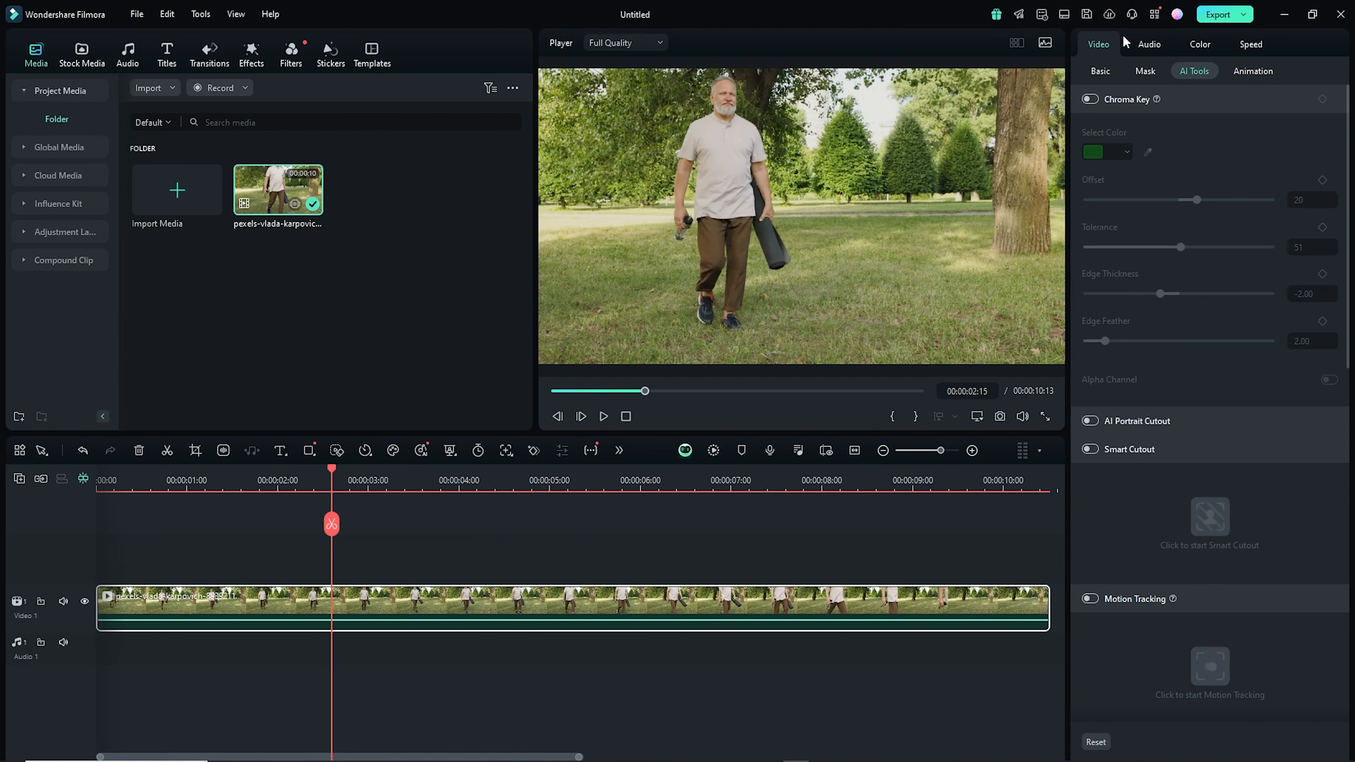
{"action": "left_click", "coordinate": [1091, 72]}
{"action": "left_click", "coordinate": [1200, 45]}
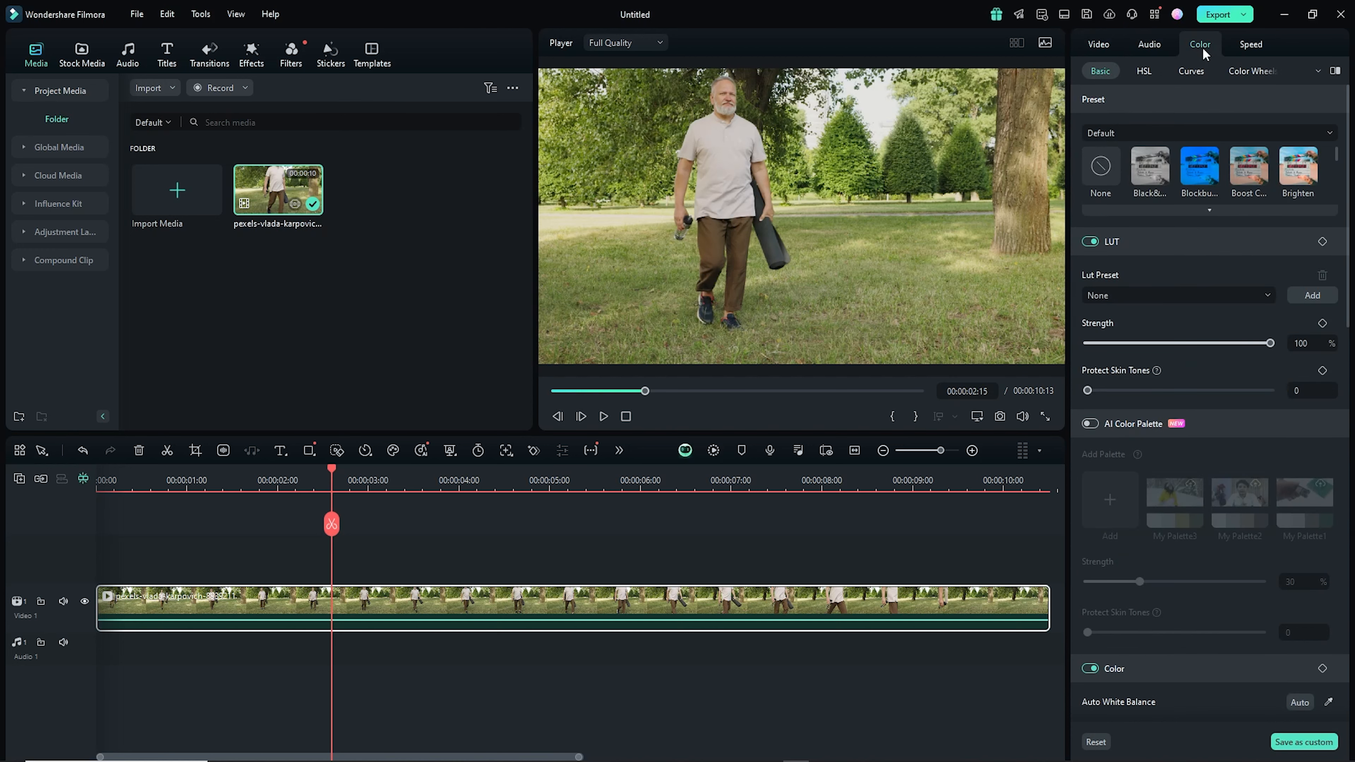
{"action": "scroll", "coordinate": [1151, 321], "scroll_direction": "down", "scroll_amount": 5}
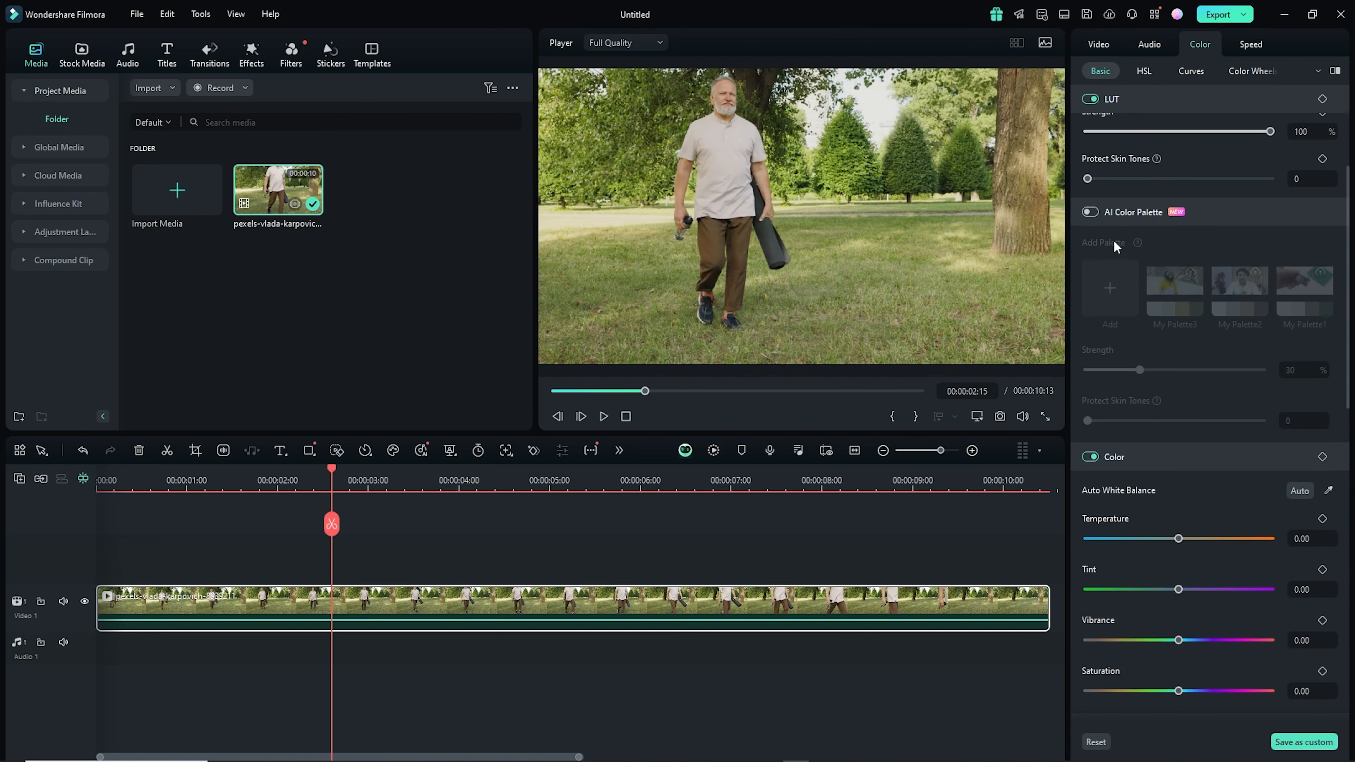
{"action": "left_click", "coordinate": [1093, 212]}
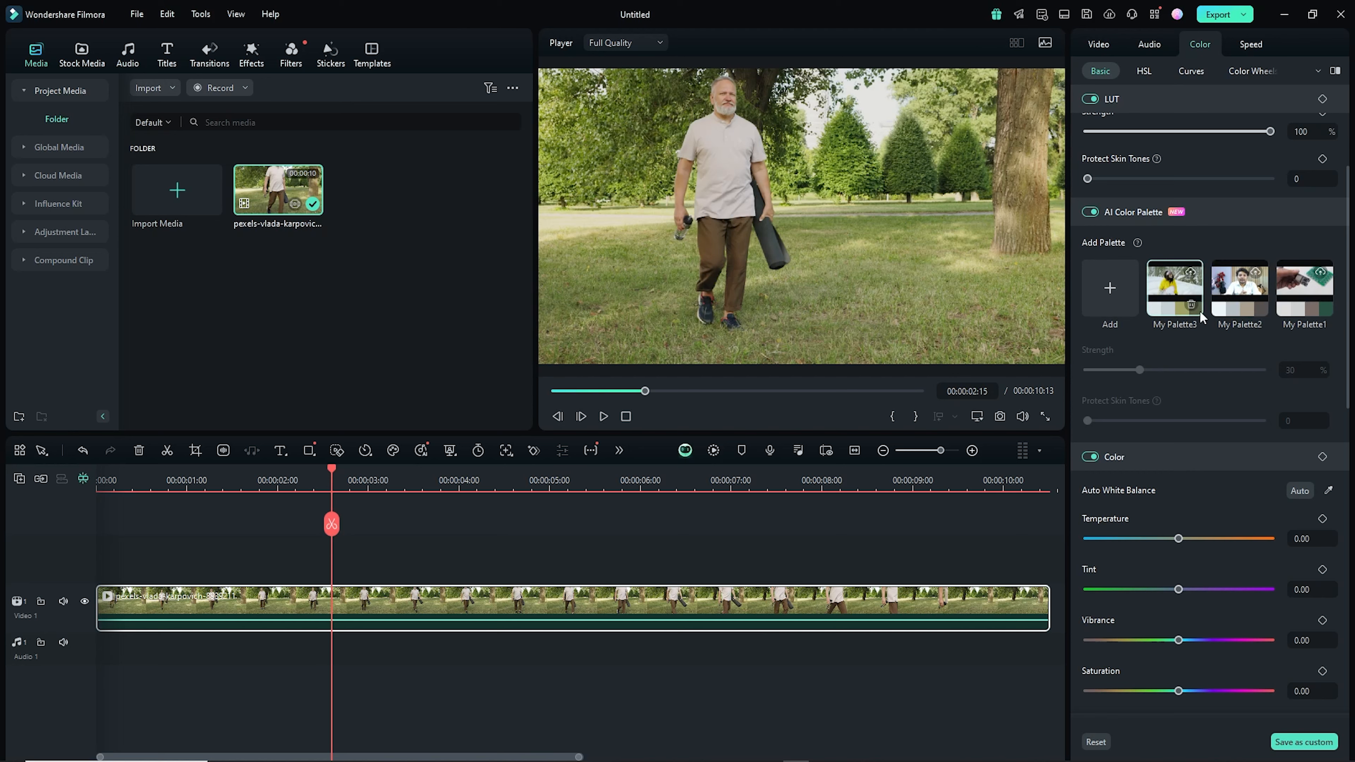
- Delete the saved palettes My Palette3, My Palette2 and My Palette1
{"action": "left_click", "coordinate": [1190, 305]}
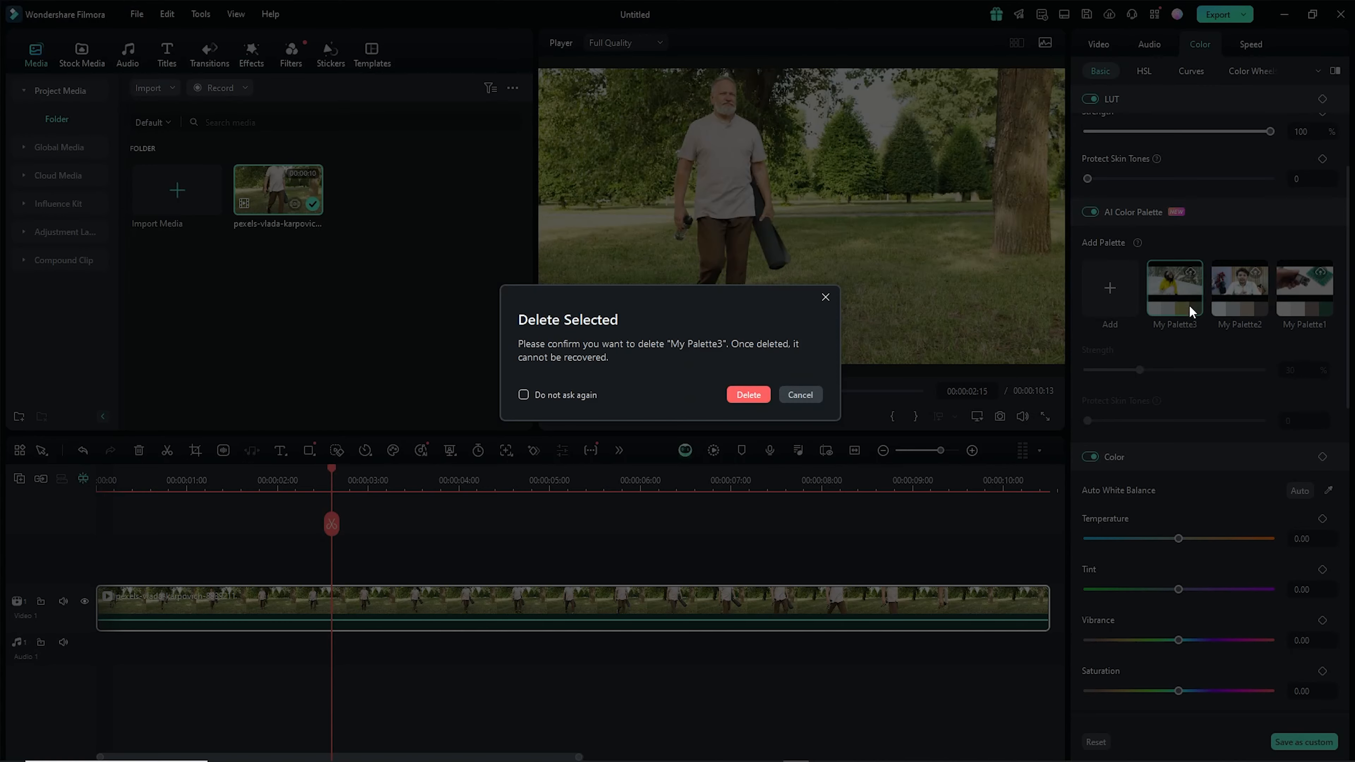
{"action": "left_click", "coordinate": [756, 395]}
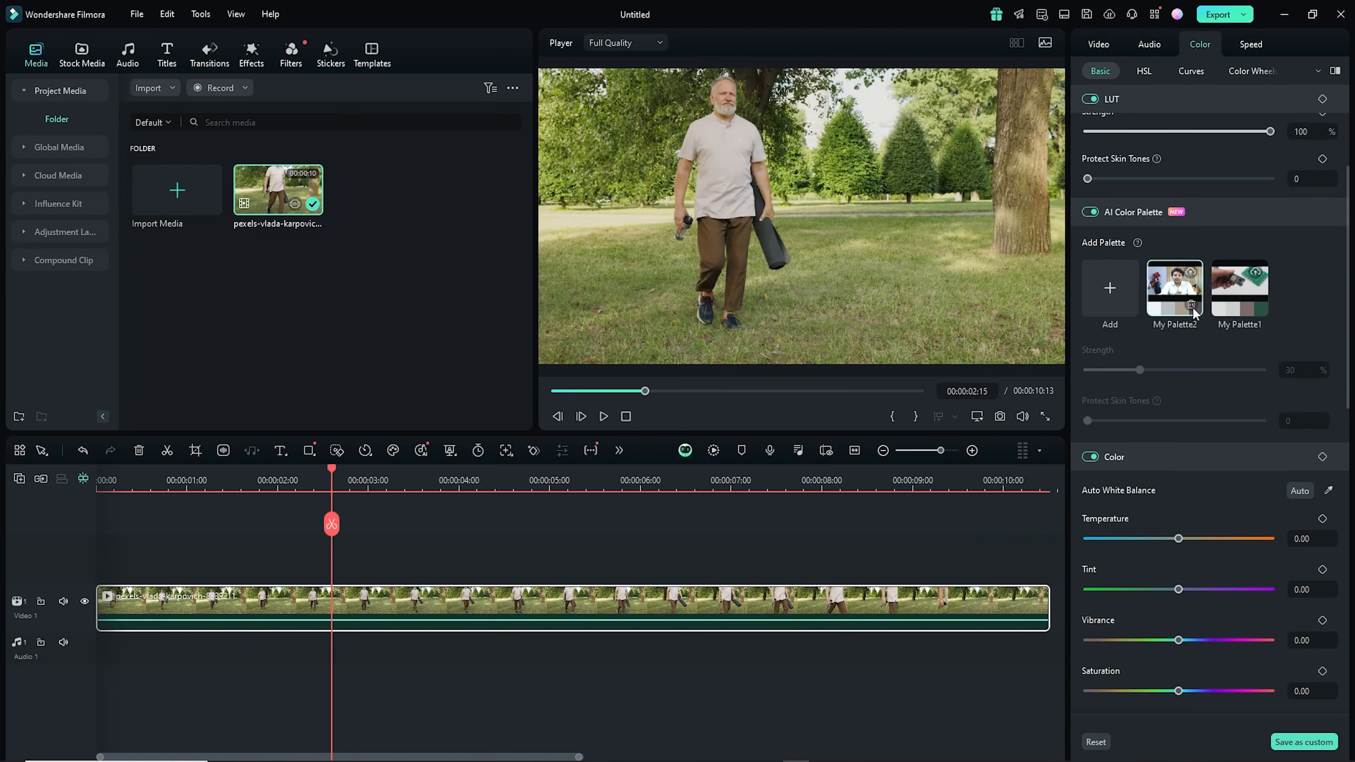
{"action": "left_click", "coordinate": [1192, 306]}
{"action": "left_click", "coordinate": [744, 395]}
{"action": "left_click", "coordinate": [1190, 305]}
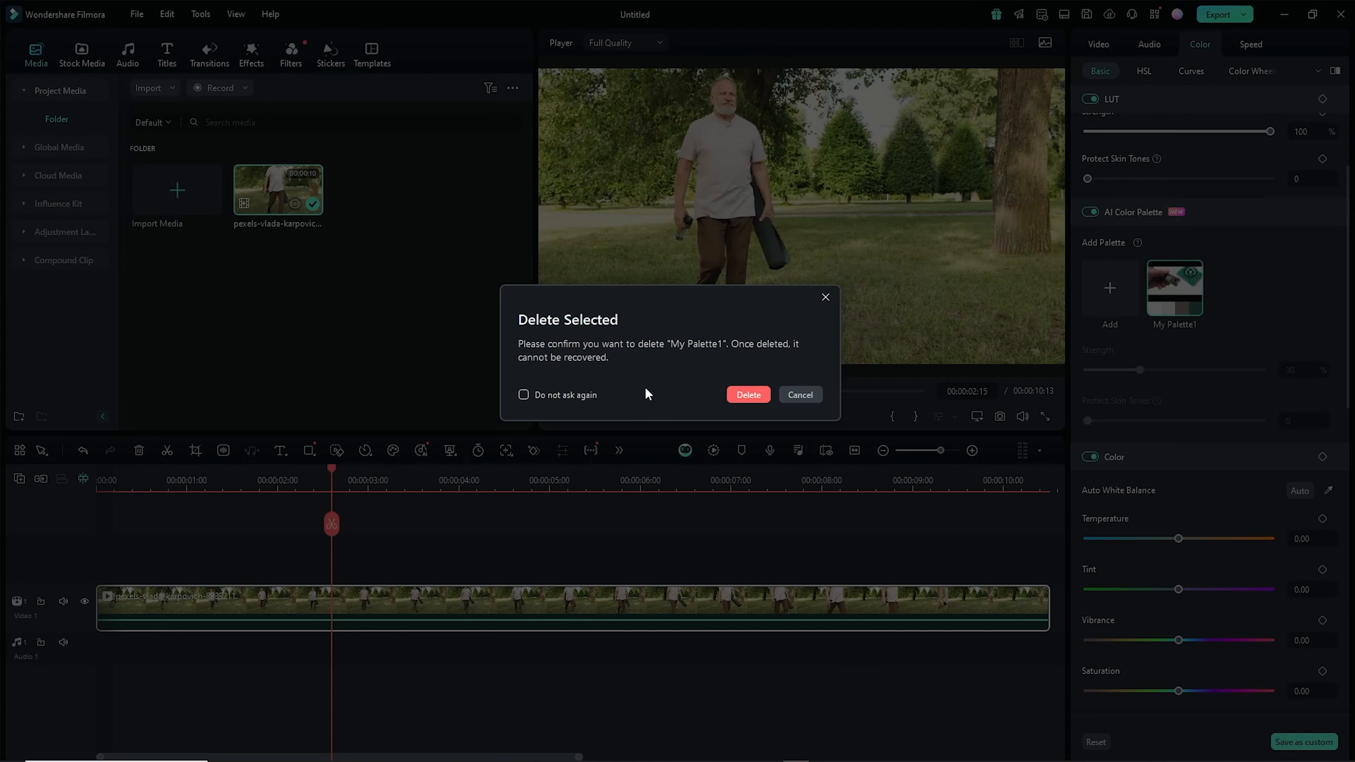
{"action": "left_click", "coordinate": [748, 396]}
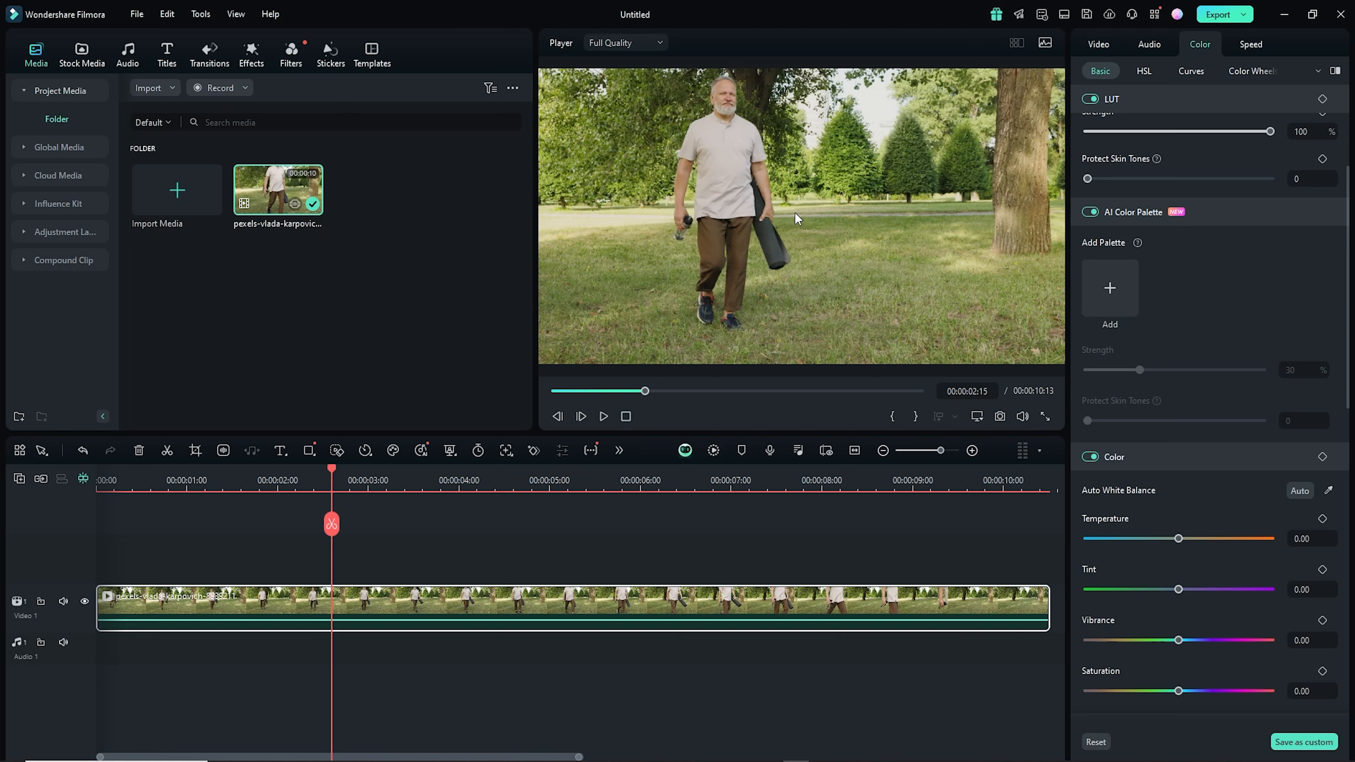
- Add a new AI color palette from a chosen timeline reference frame, generate it, and save and apply it
{"action": "left_click", "coordinate": [1107, 289]}
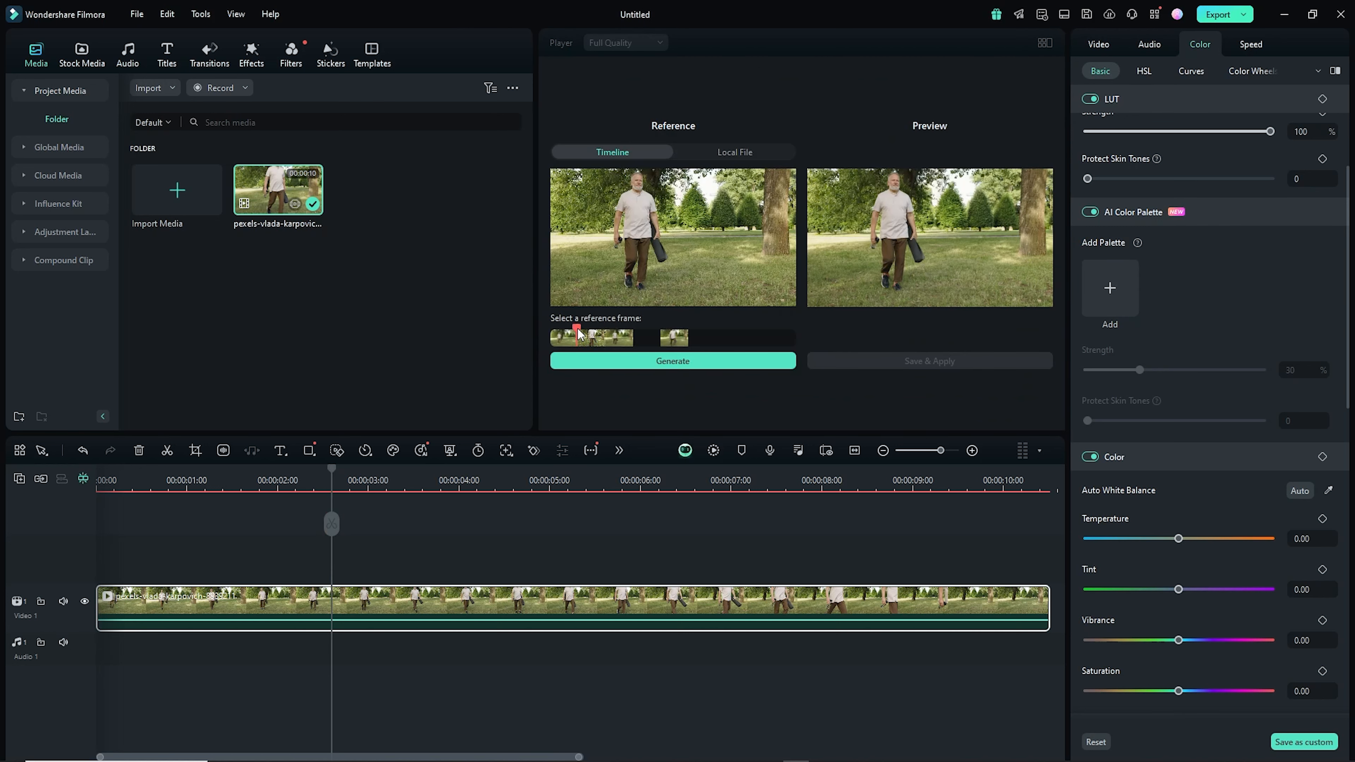
{"action": "left_click_drag", "start_coordinate": [578, 333], "coordinate": [714, 333]}
{"action": "left_click", "coordinate": [681, 367]}
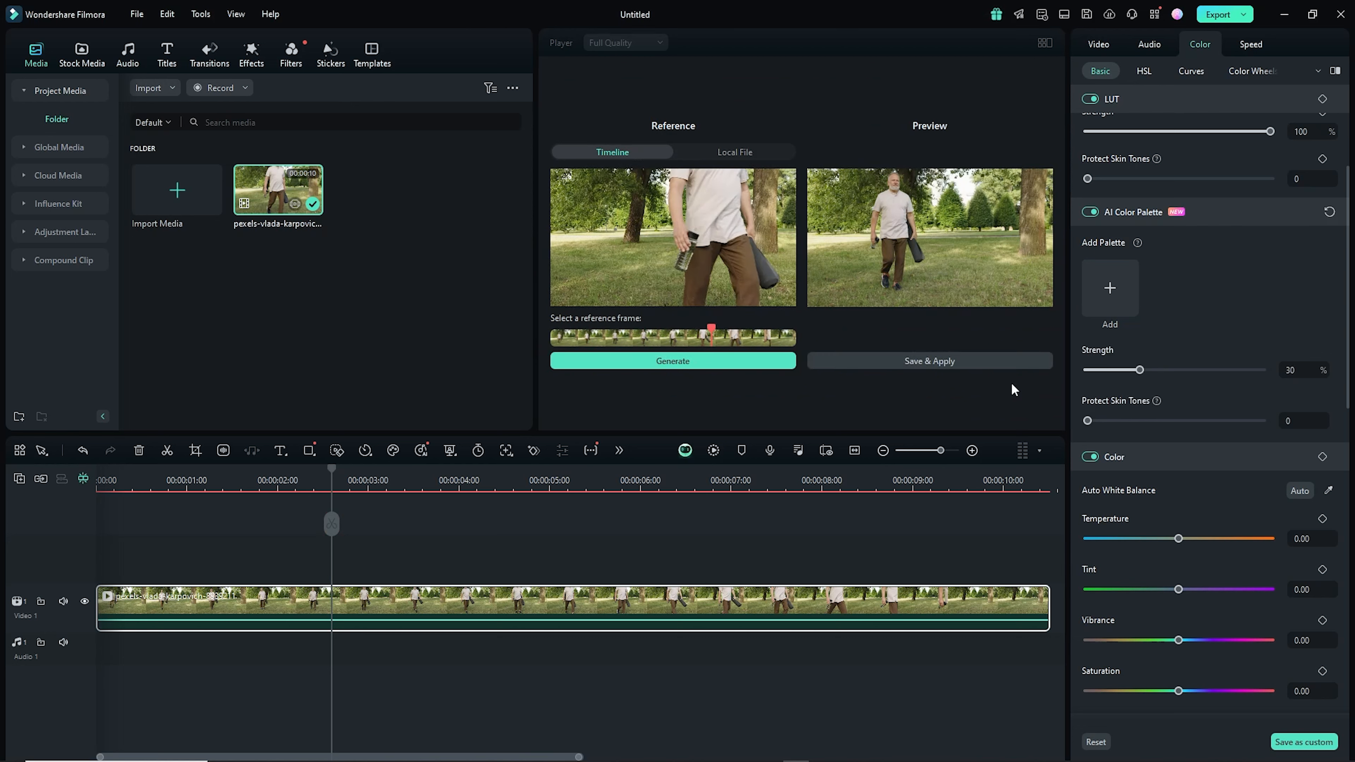
{"action": "left_click", "coordinate": [1003, 362]}
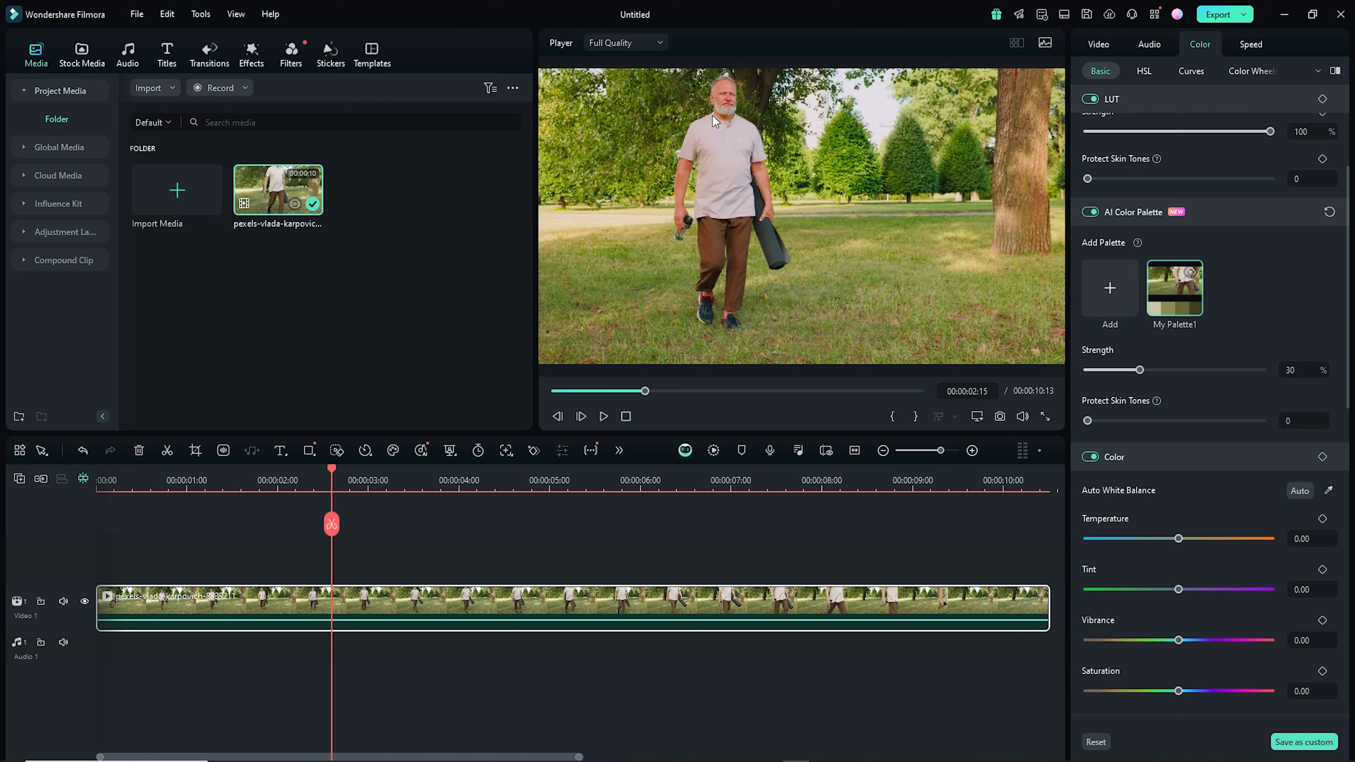
- Set the palette strength to 53% and Protect Skin Tones to 100, then switch AI Color Palette off to compare
{"action": "left_click_drag", "start_coordinate": [331, 469], "coordinate": [262, 480]}
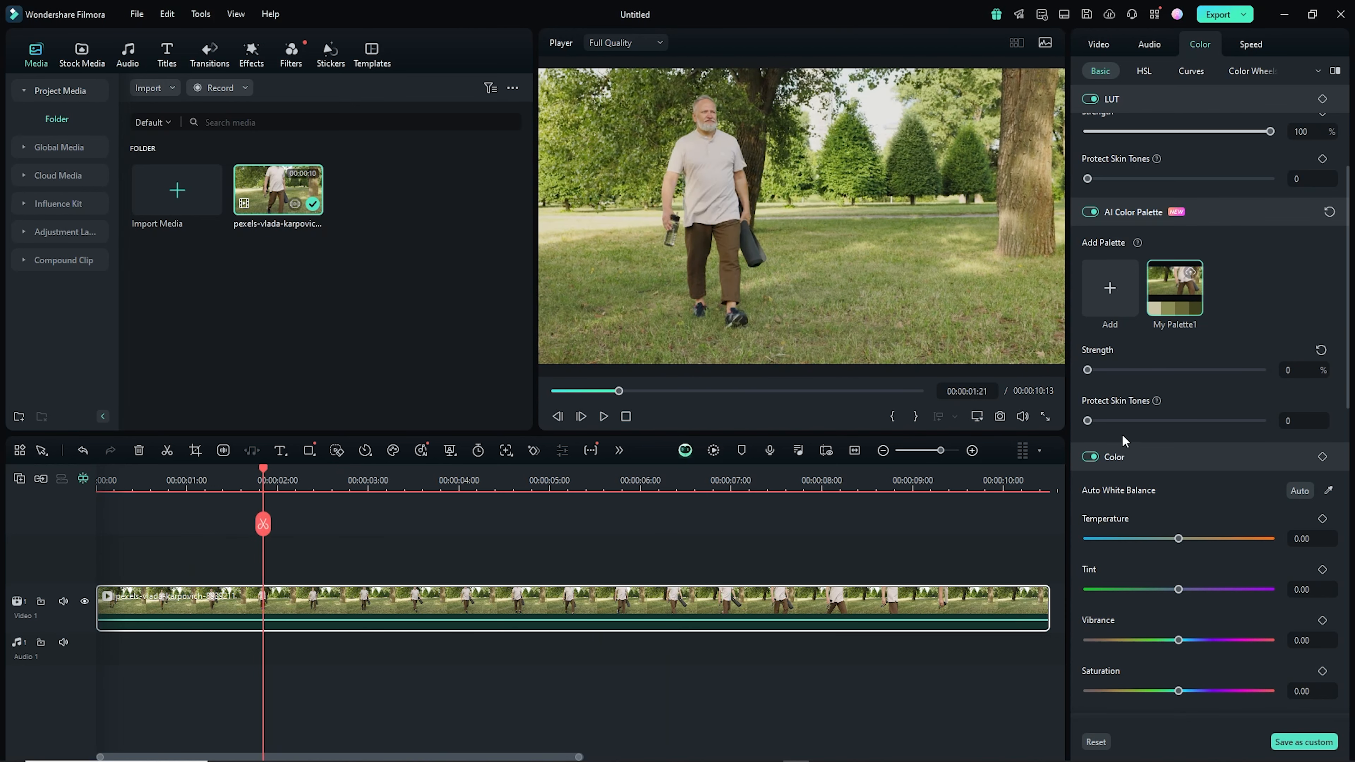
{"action": "left_click_drag", "start_coordinate": [1088, 370], "coordinate": [1312, 370]}
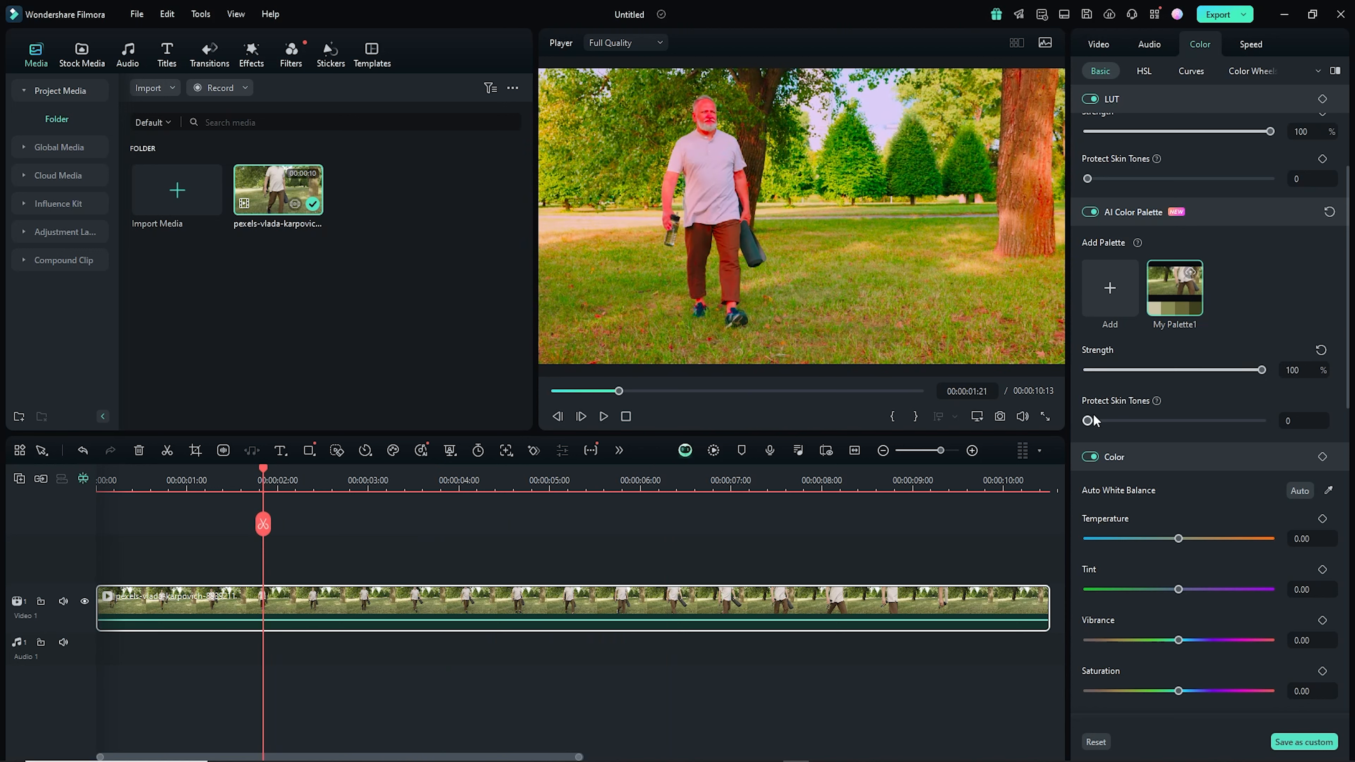
{"action": "left_click_drag", "start_coordinate": [1089, 422], "coordinate": [1282, 421]}
{"action": "left_click_drag", "start_coordinate": [1259, 370], "coordinate": [1179, 371]}
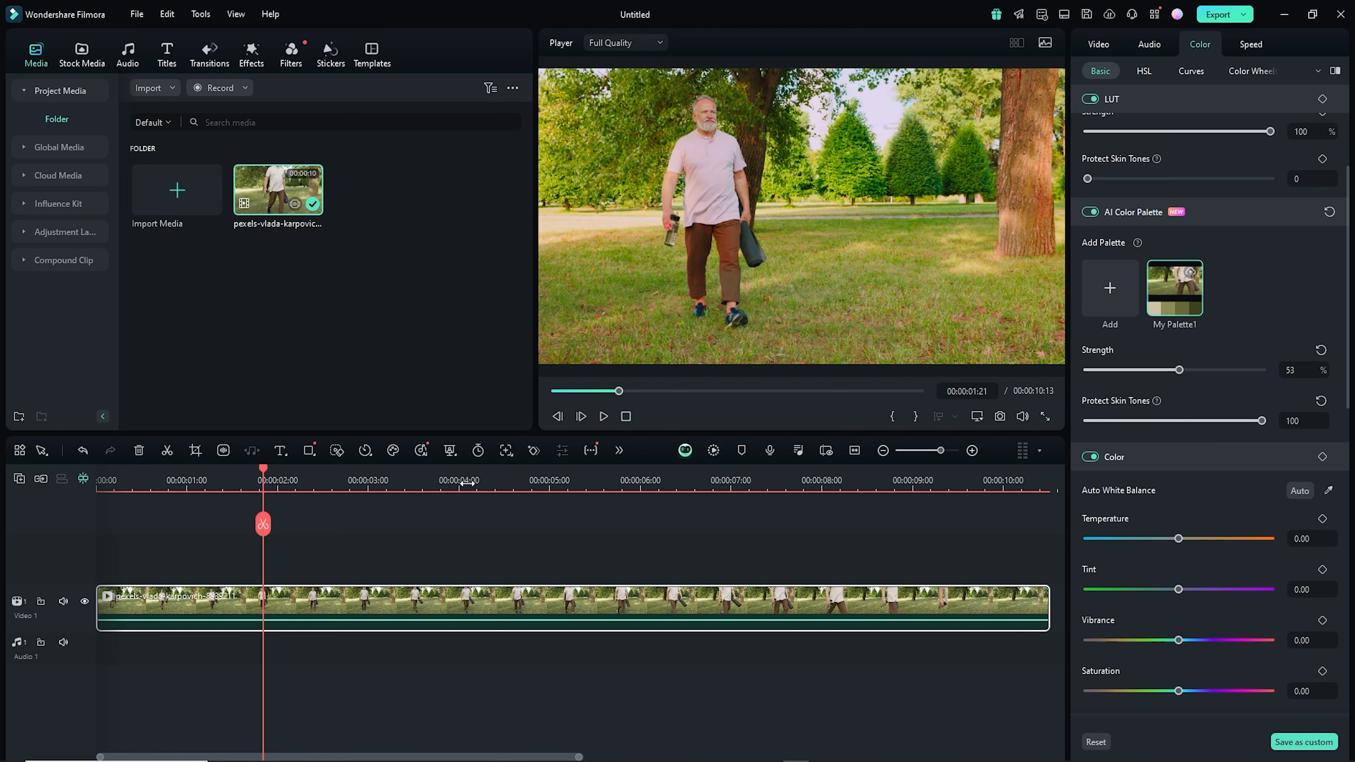
{"action": "left_click", "coordinate": [1088, 213]}
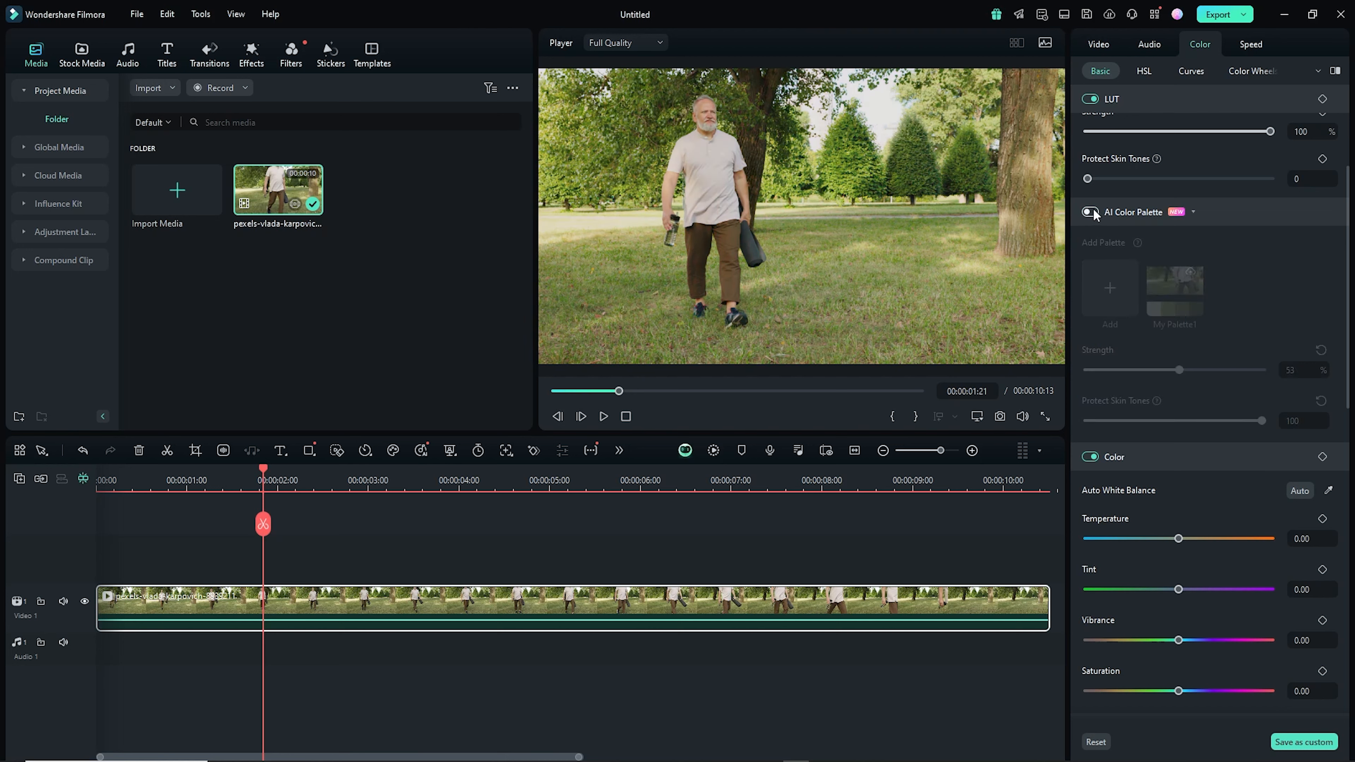
- Switch AI Color Palette back on for the pexels clip and play it to review the graded look
{"action": "left_click", "coordinate": [1093, 208]}
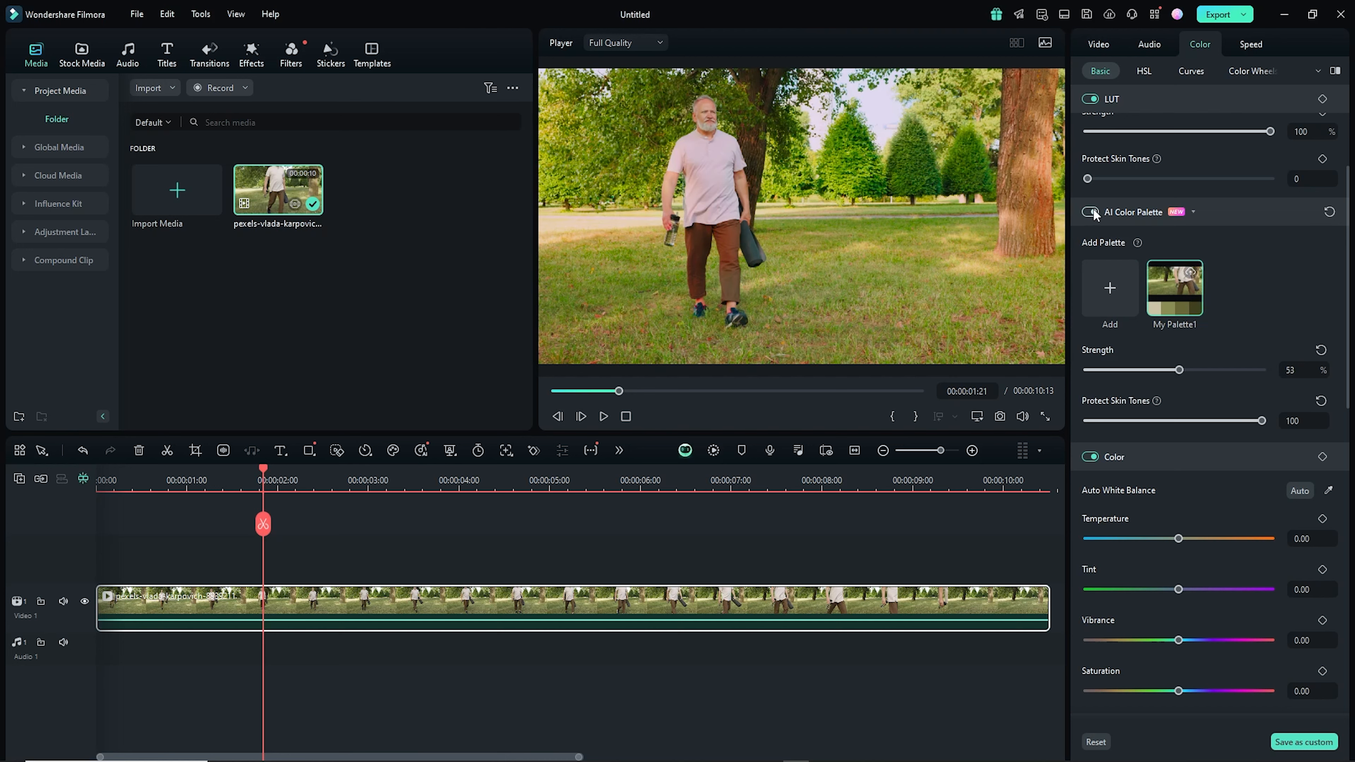
{"action": "left_click", "coordinate": [604, 417]}
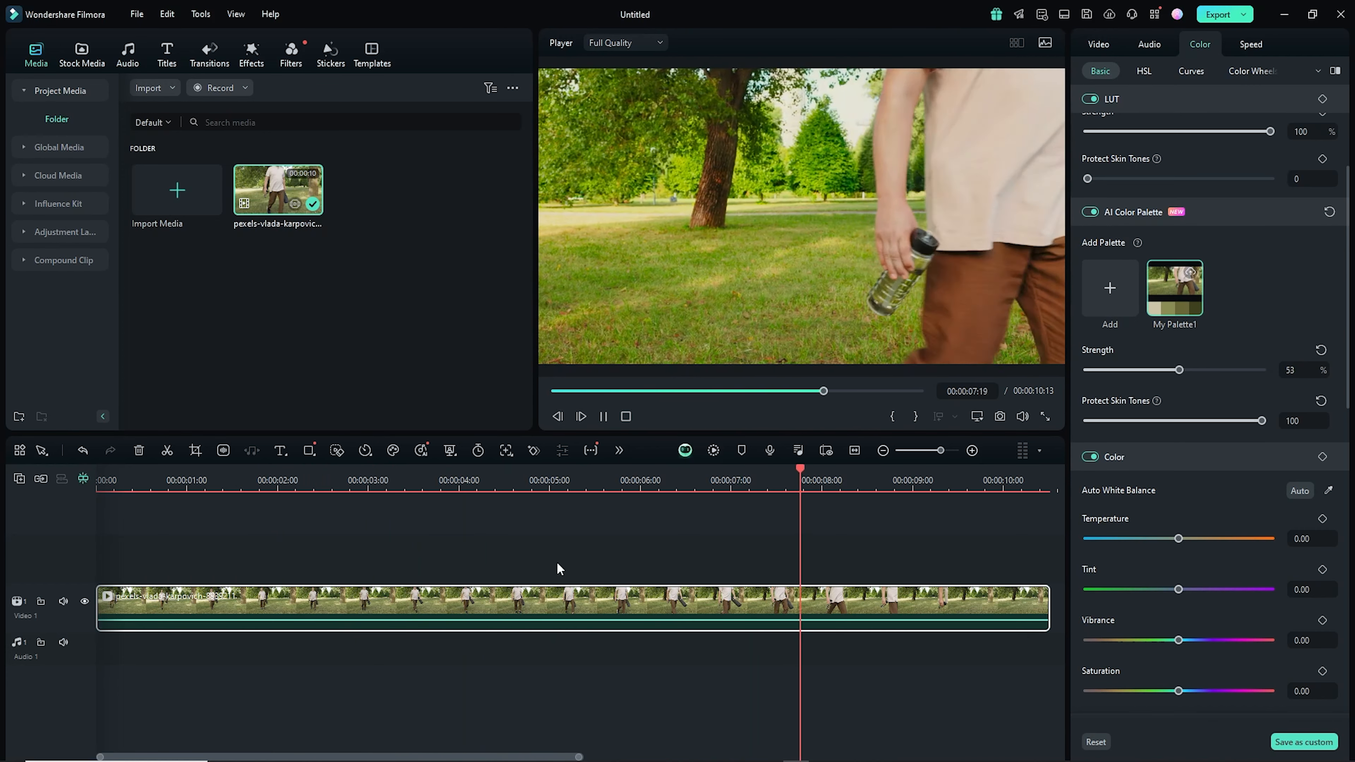
{"action": "key", "text": "space"}
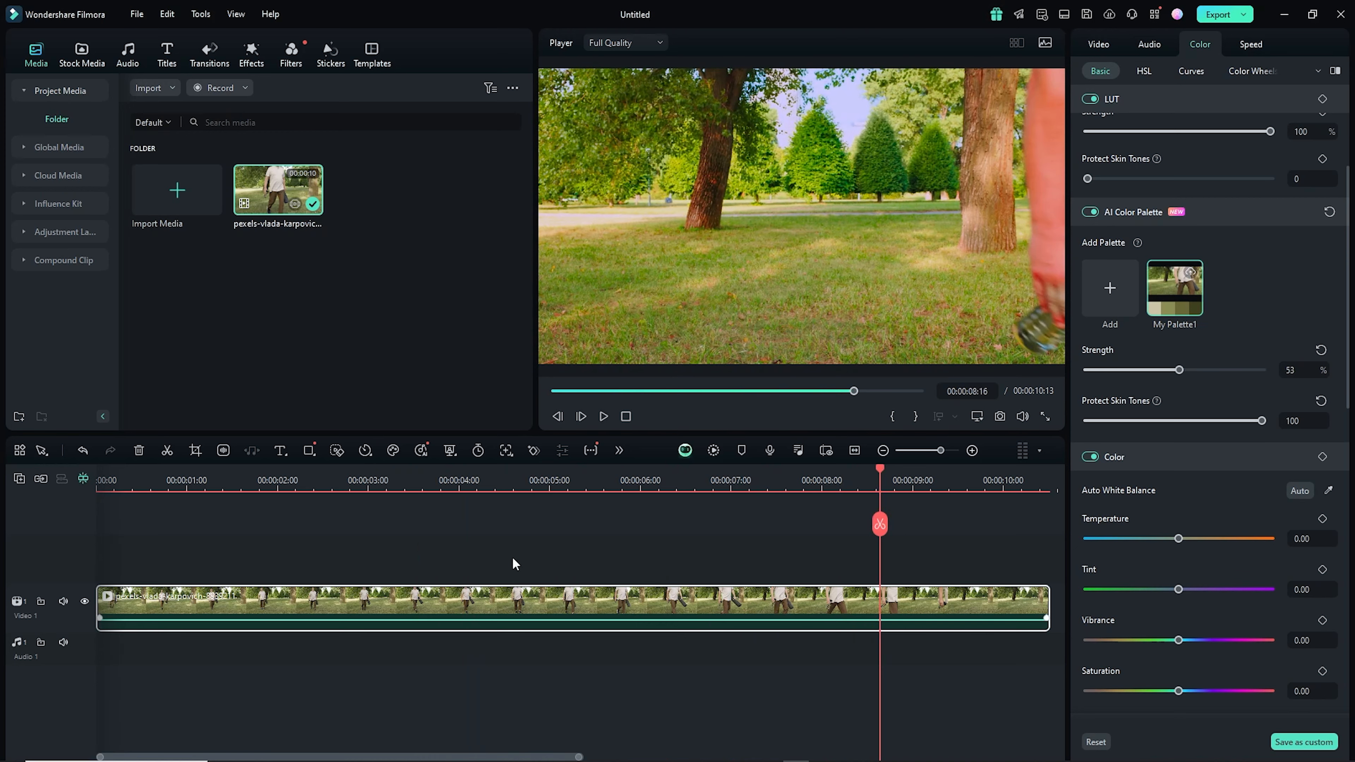
- Delete the pexels clip from the timeline and add the C1046 clip in its place
{"action": "key", "text": "Delete"}
{"action": "left_click", "coordinate": [200, 177]}
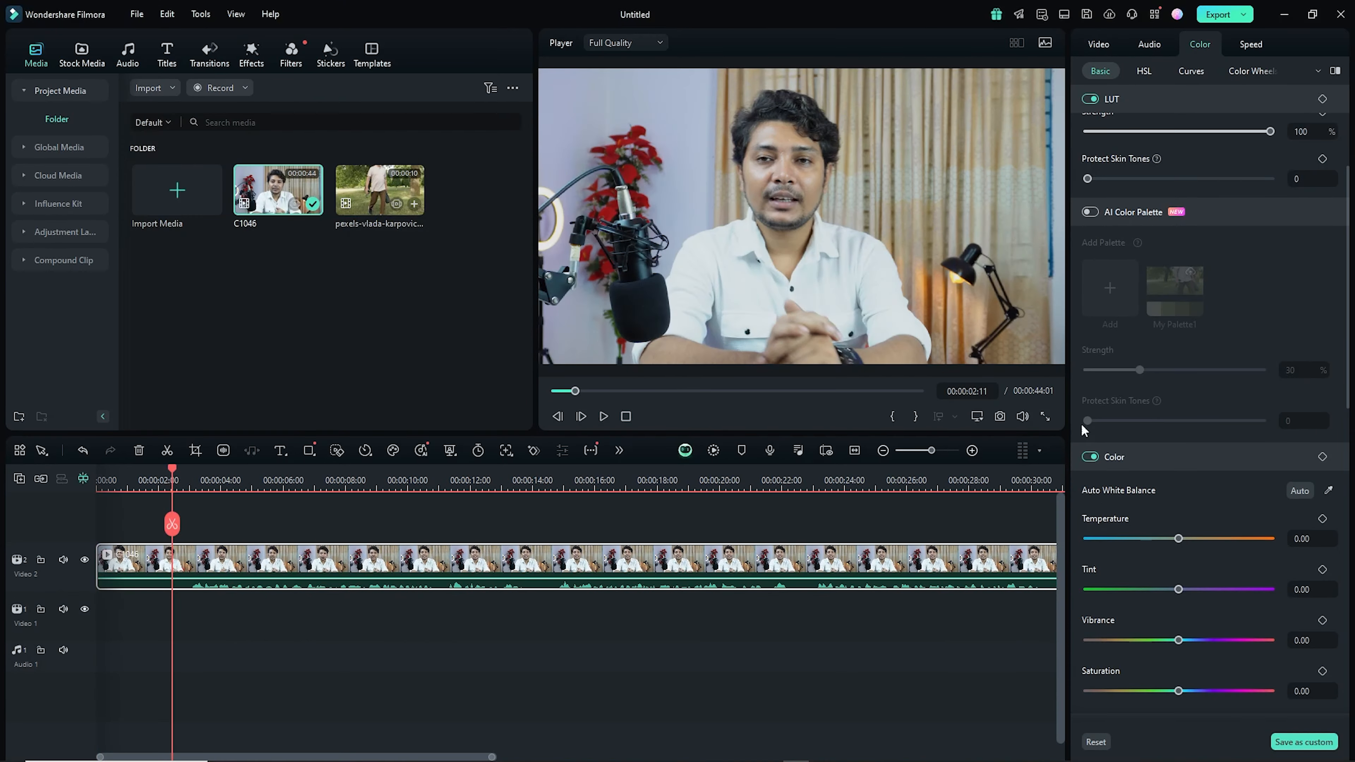
- Enable AI Color Palette on C1046, add a palette from a chosen reference frame of the clip, generate it, and save and apply
{"action": "left_click", "coordinate": [1091, 213]}
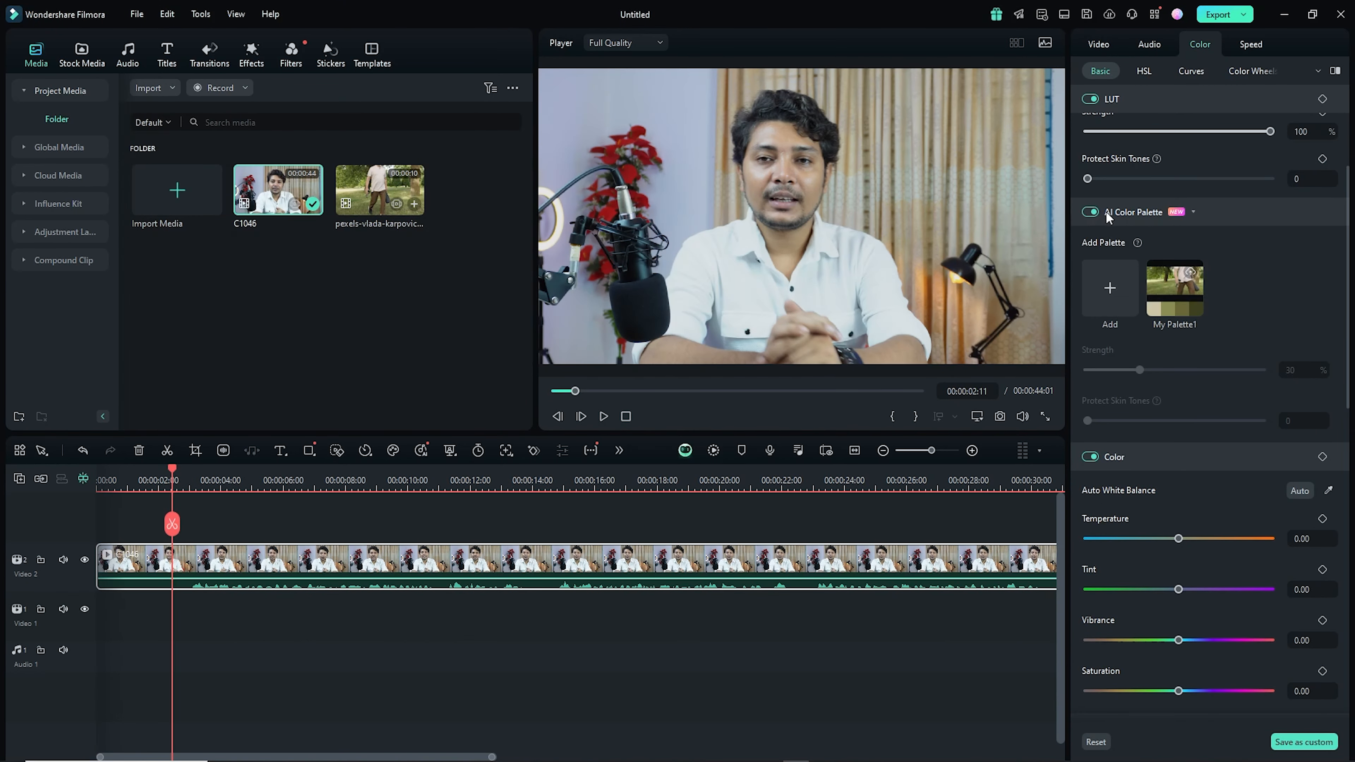
{"action": "left_click", "coordinate": [1101, 280]}
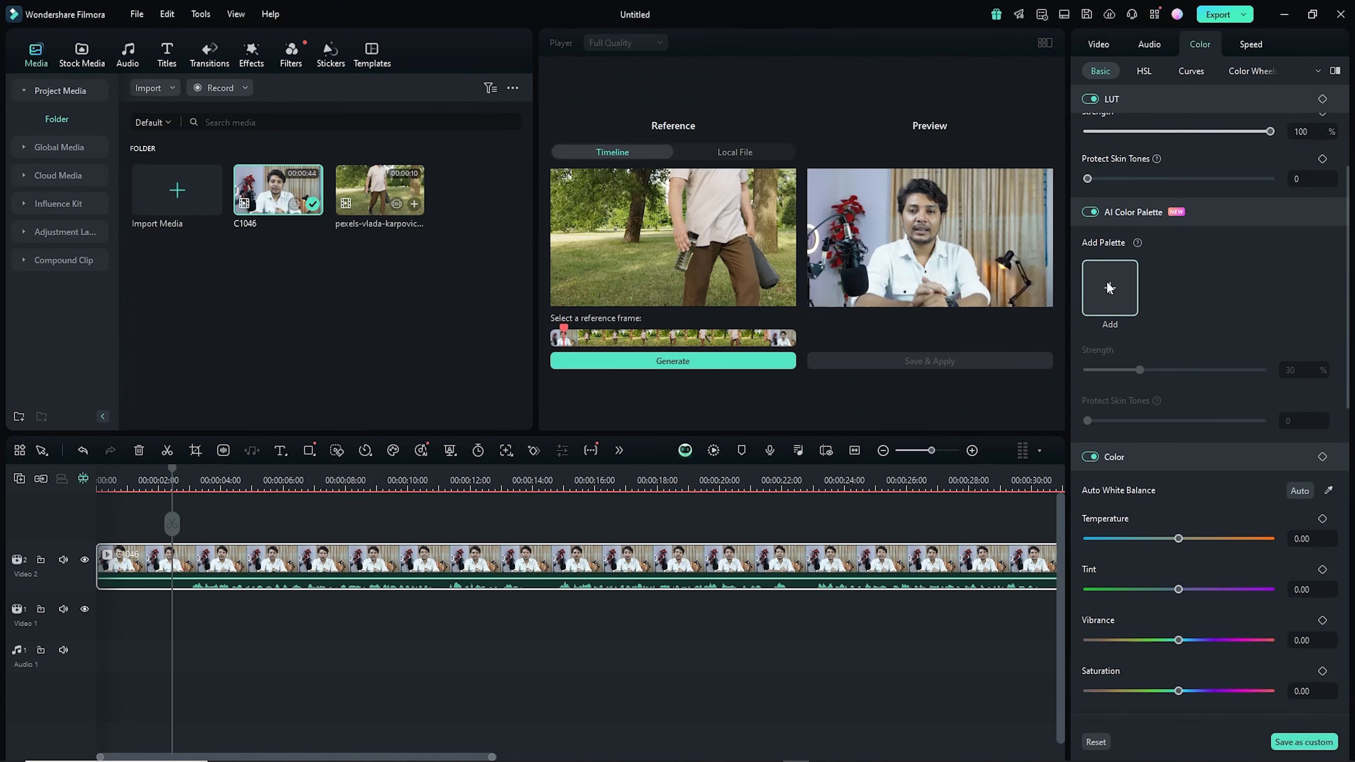
{"action": "left_click_drag", "start_coordinate": [566, 328], "coordinate": [687, 368]}
{"action": "left_click", "coordinate": [688, 368]}
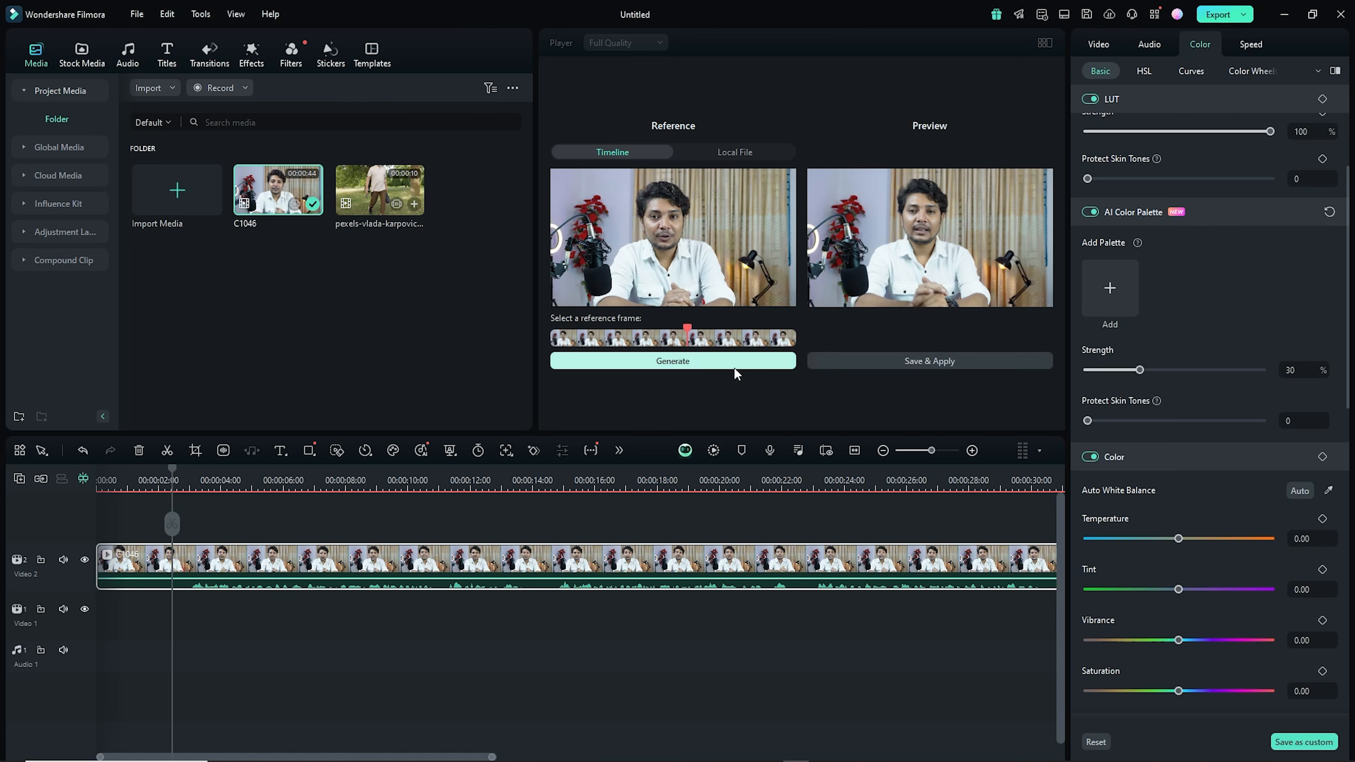
{"action": "left_click", "coordinate": [968, 361]}
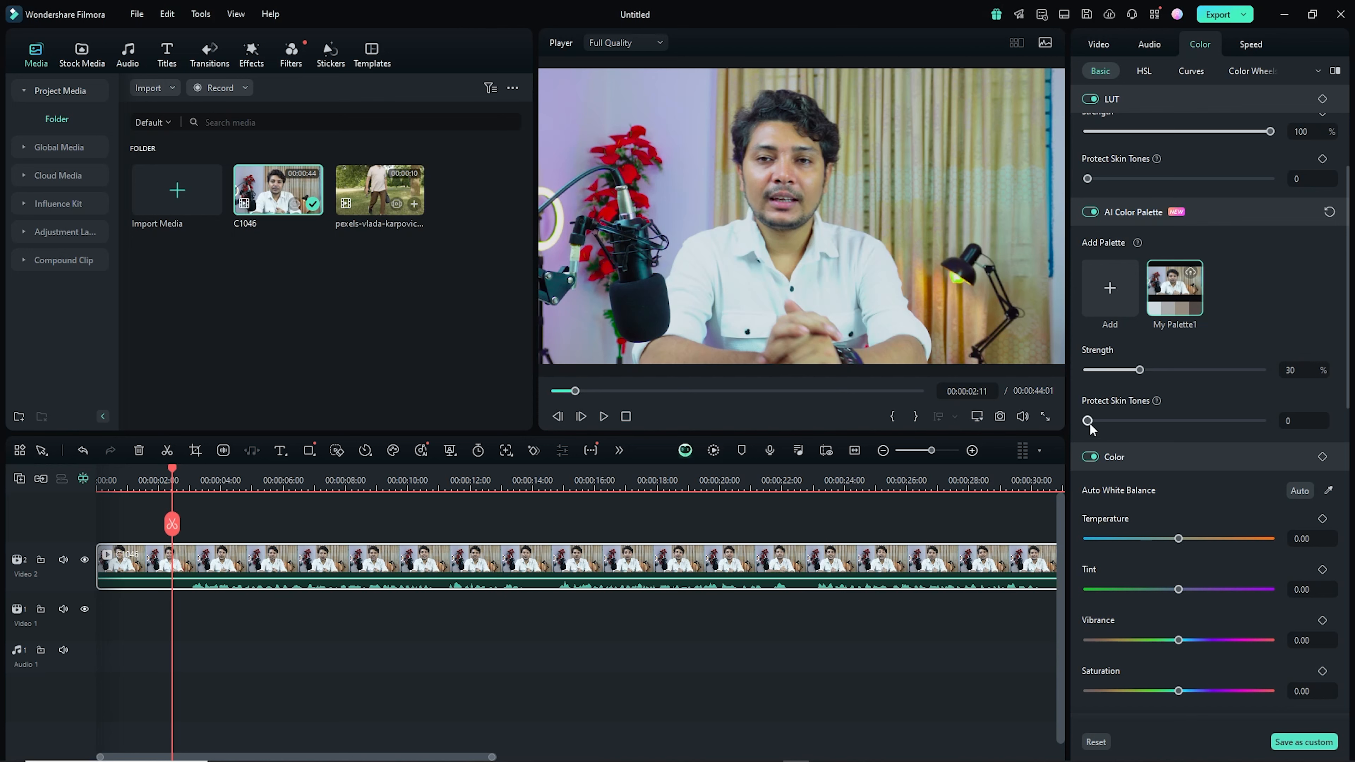
- Set Protect Skin Tones to 73 and palette strength to 83%, then toggle AI Color Palette off and on to compare
{"action": "left_click_drag", "start_coordinate": [1088, 426], "coordinate": [1215, 428]}
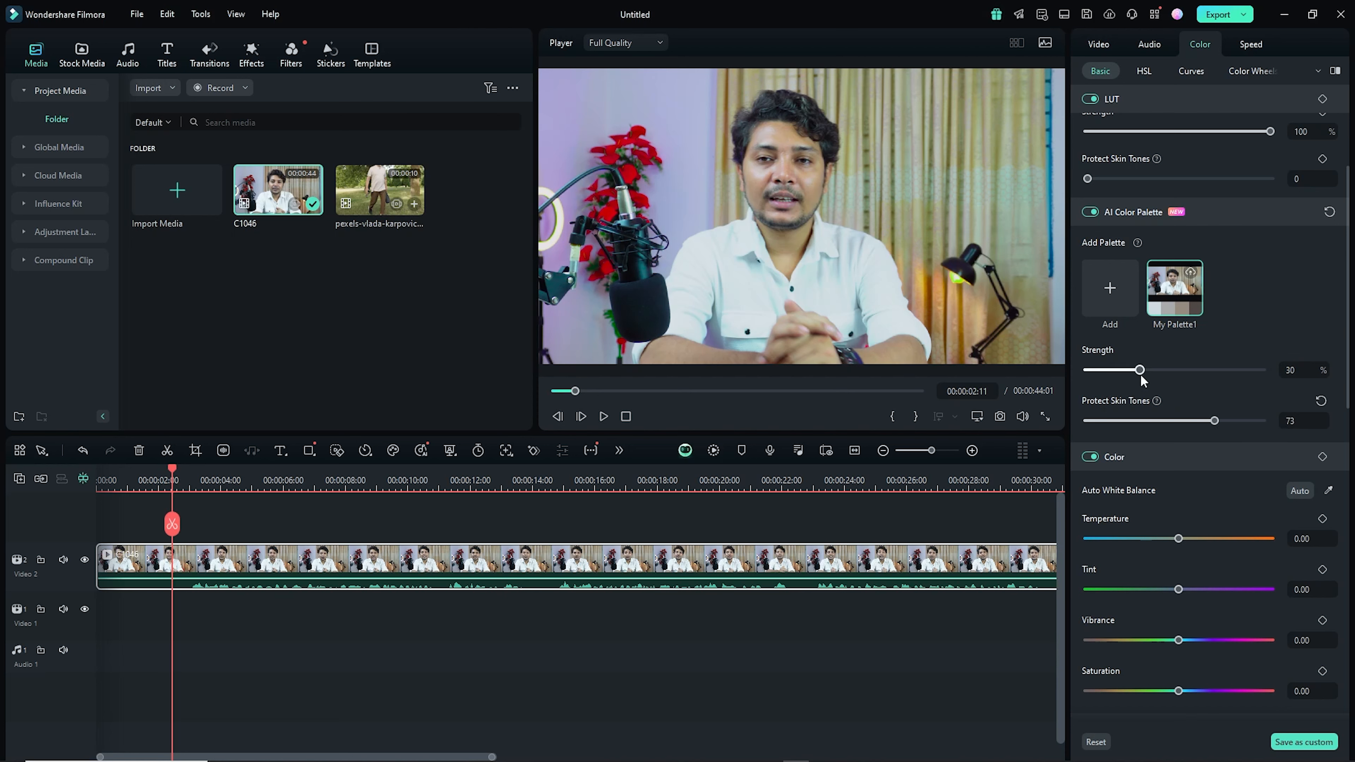
{"action": "left_click_drag", "start_coordinate": [1141, 376], "coordinate": [1154, 376]}
{"action": "left_click_drag", "start_coordinate": [1153, 369], "coordinate": [1232, 375]}
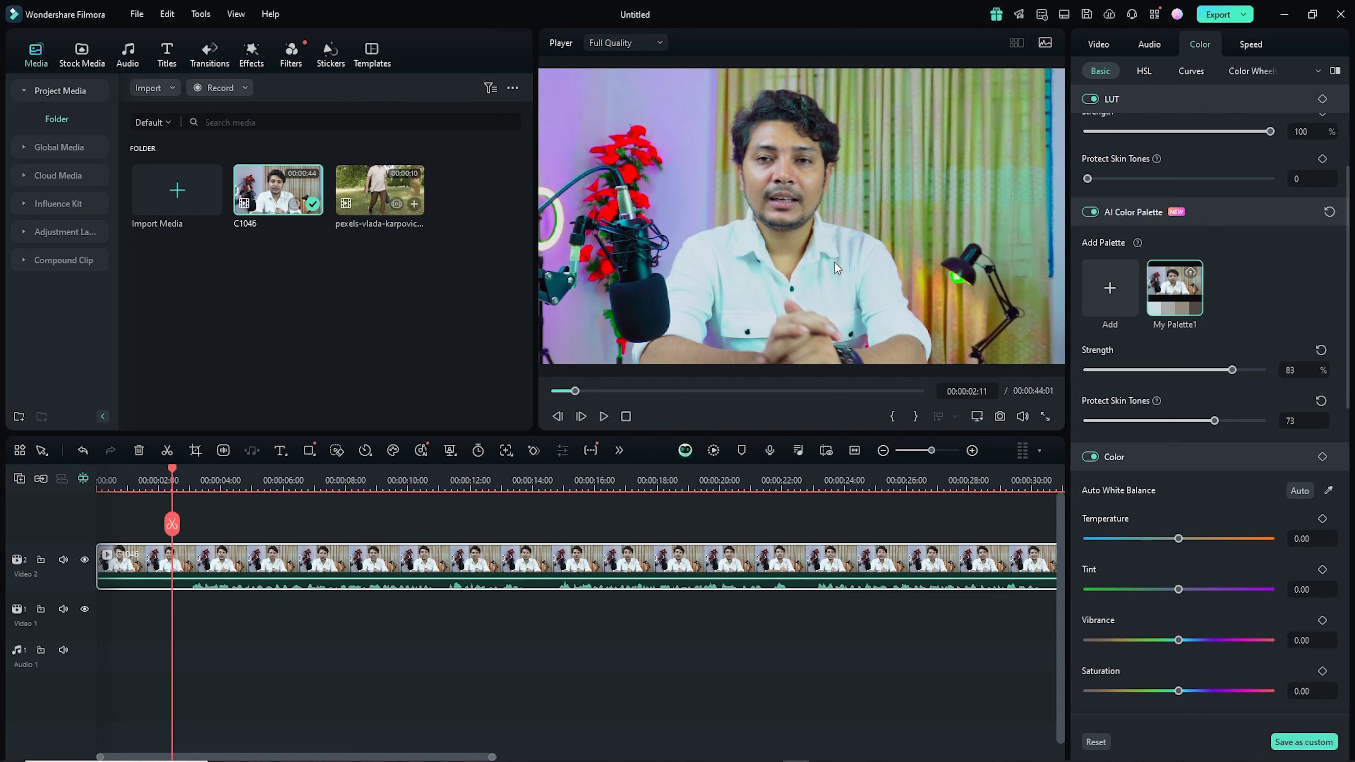
{"action": "left_click", "coordinate": [1090, 213]}
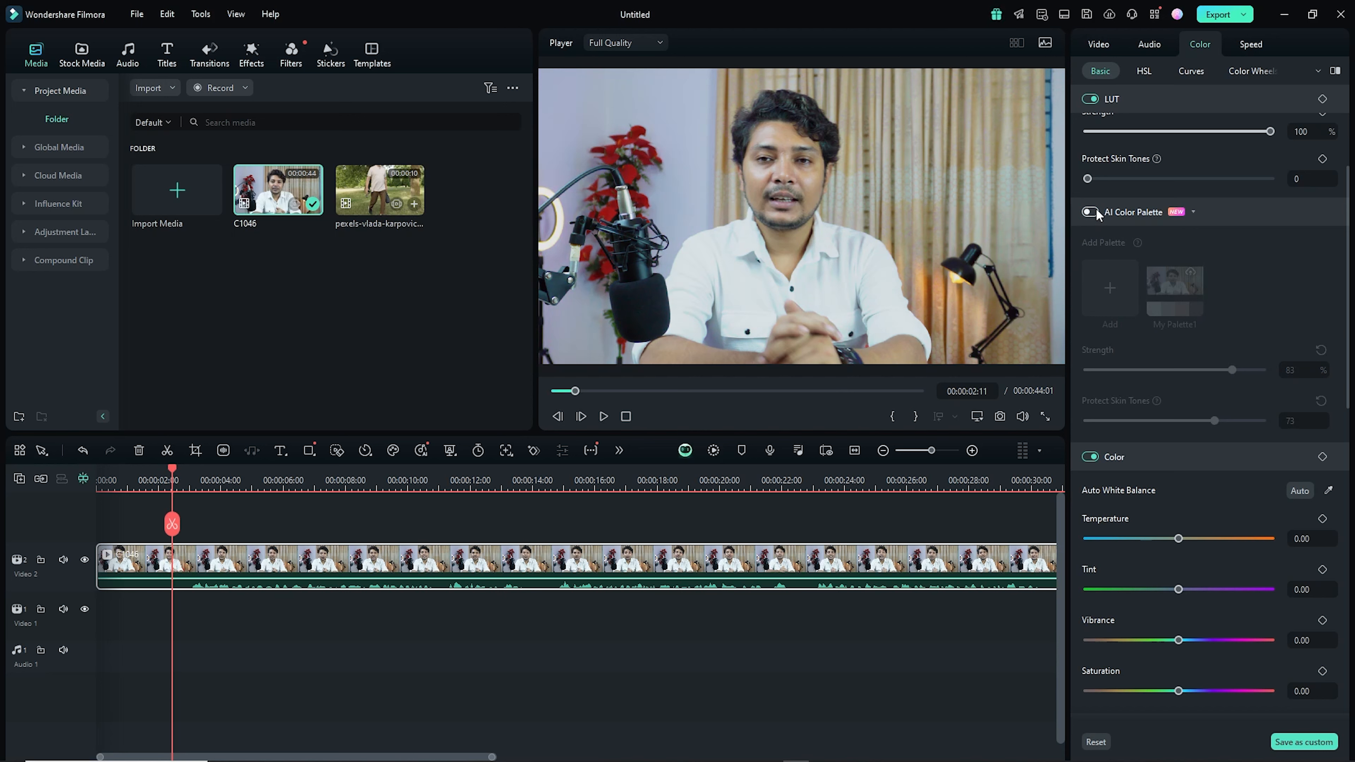
{"action": "left_click", "coordinate": [1091, 213]}
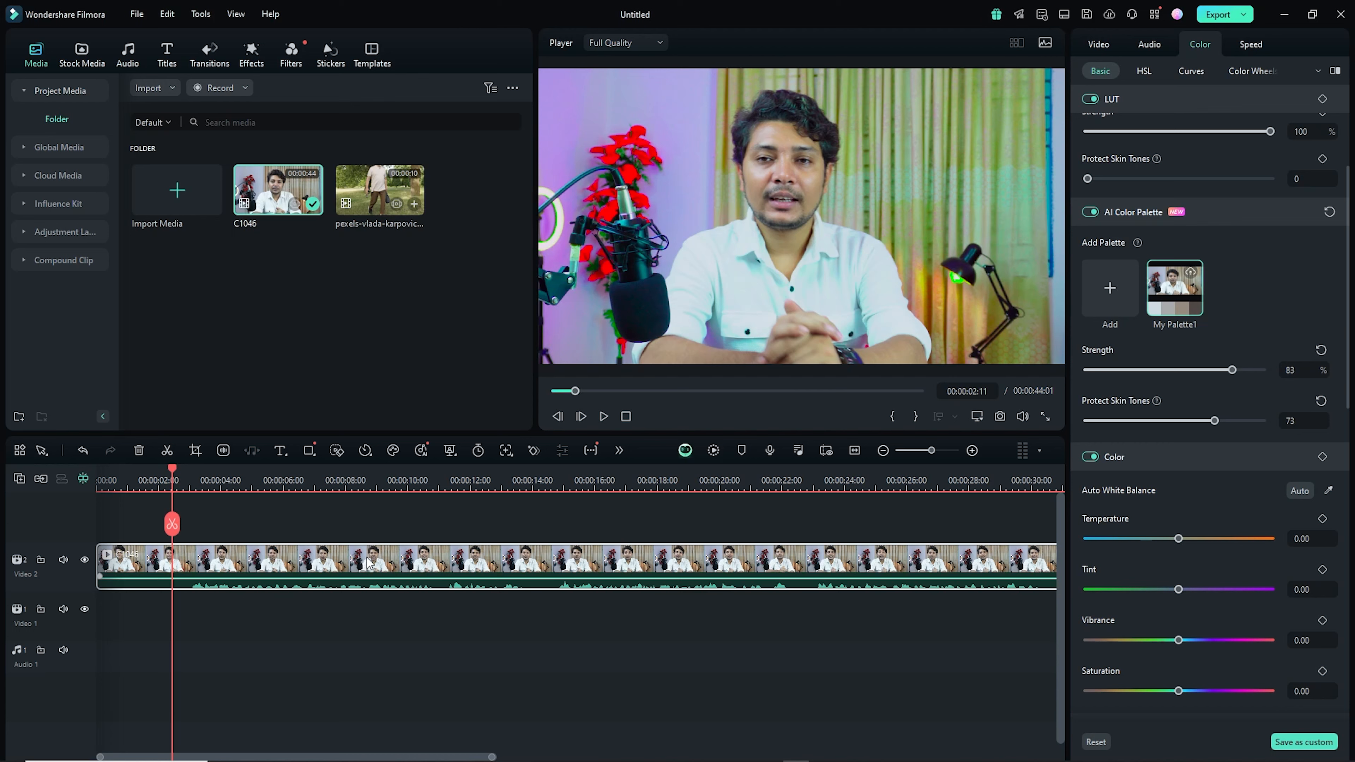
- Generate background music for the clip with Smart BGM Generation and play the clip back with it
{"action": "left_click", "coordinate": [422, 451]}
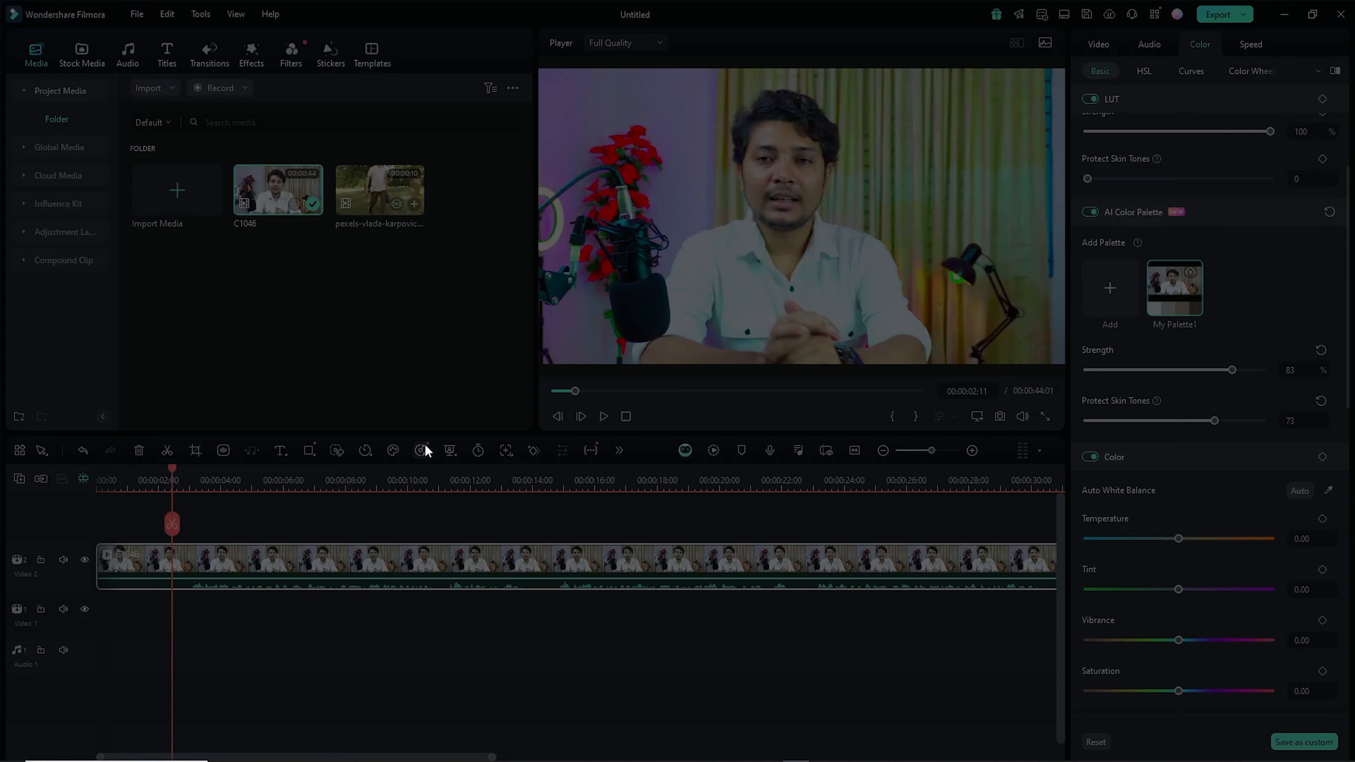
{"action": "left_click", "coordinate": [805, 482]}
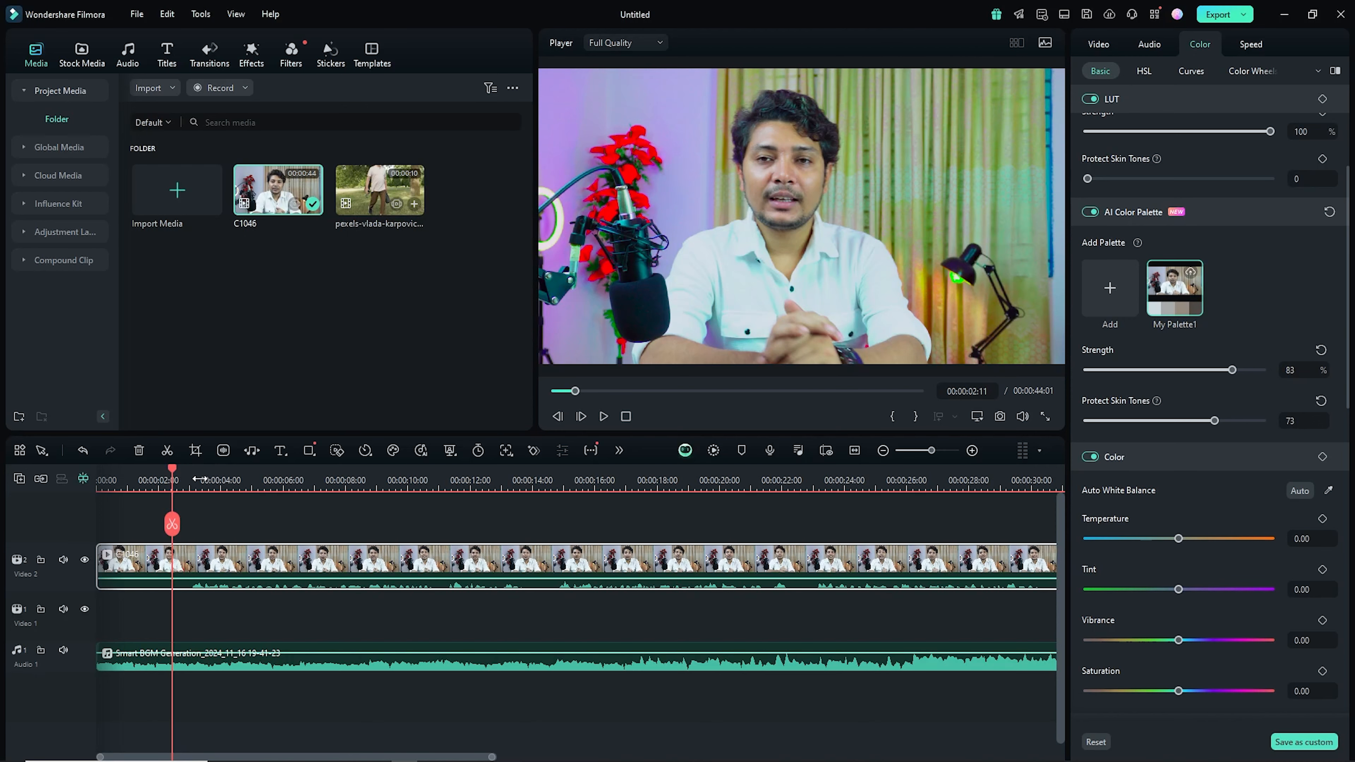
{"action": "left_click_drag", "start_coordinate": [624, 487], "coordinate": [524, 474]}
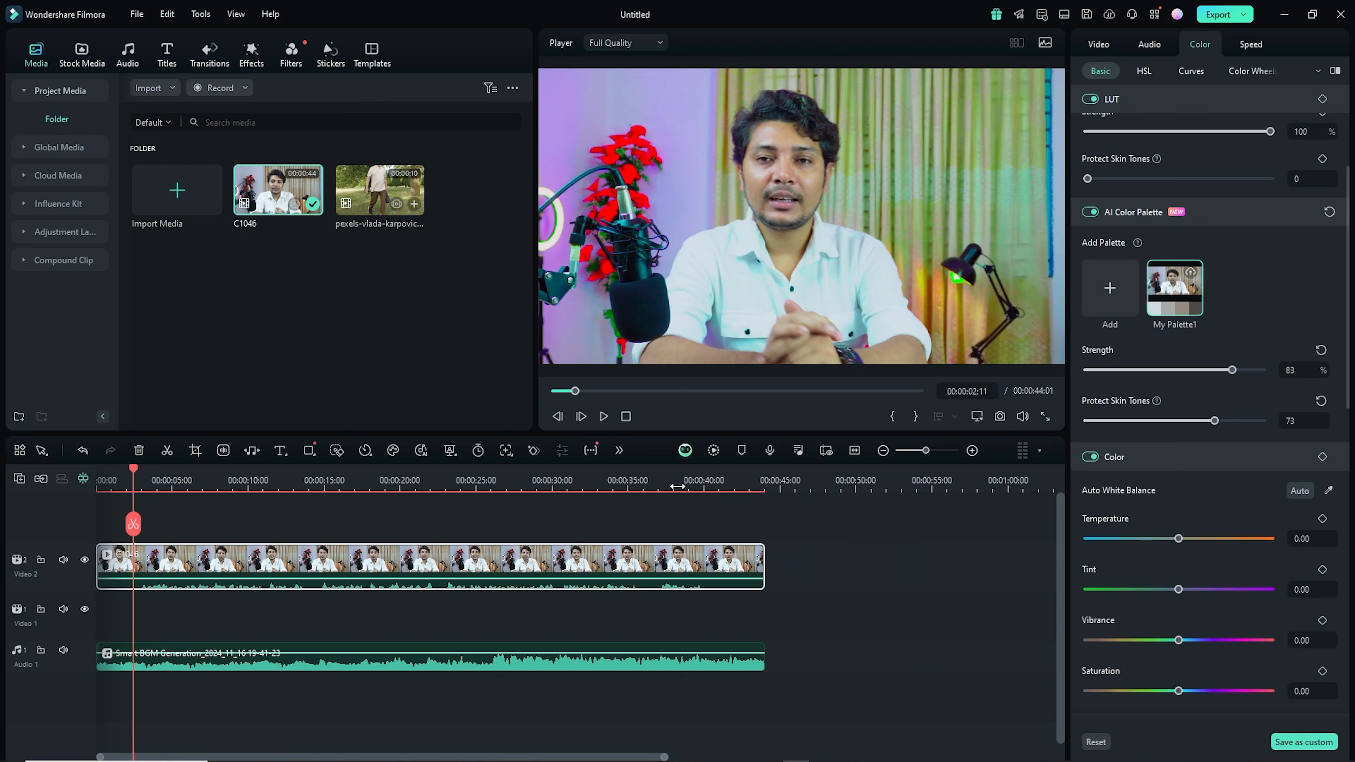
{"action": "mouse_move", "coordinate": [135, 469]}
{"action": "left_mouse_down"}
{"action": "mouse_move", "coordinate": [90, 473]}
{"action": "mouse_move", "coordinate": [202, 482]}
{"action": "mouse_move", "coordinate": [151, 481]}
{"action": "left_mouse_up"}
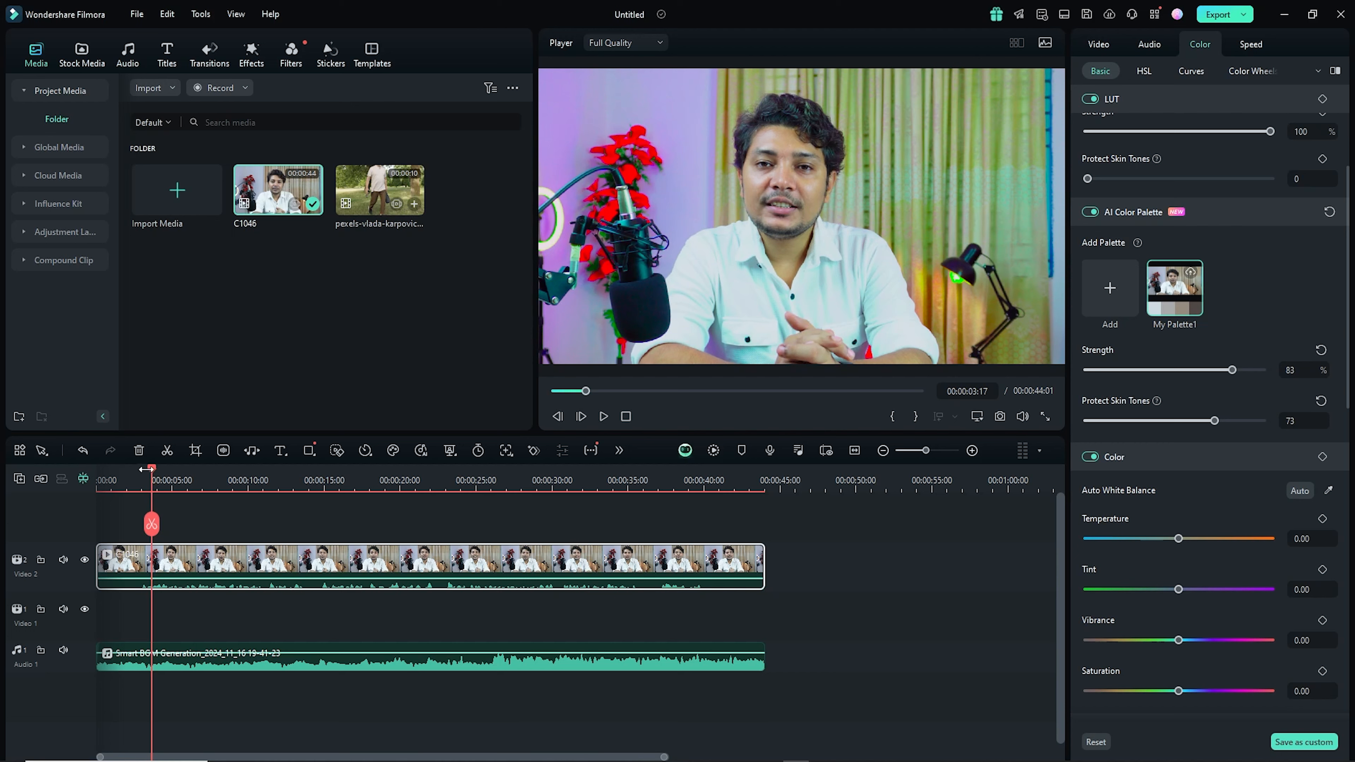
{"action": "left_click_drag", "start_coordinate": [151, 469], "coordinate": [143, 470]}
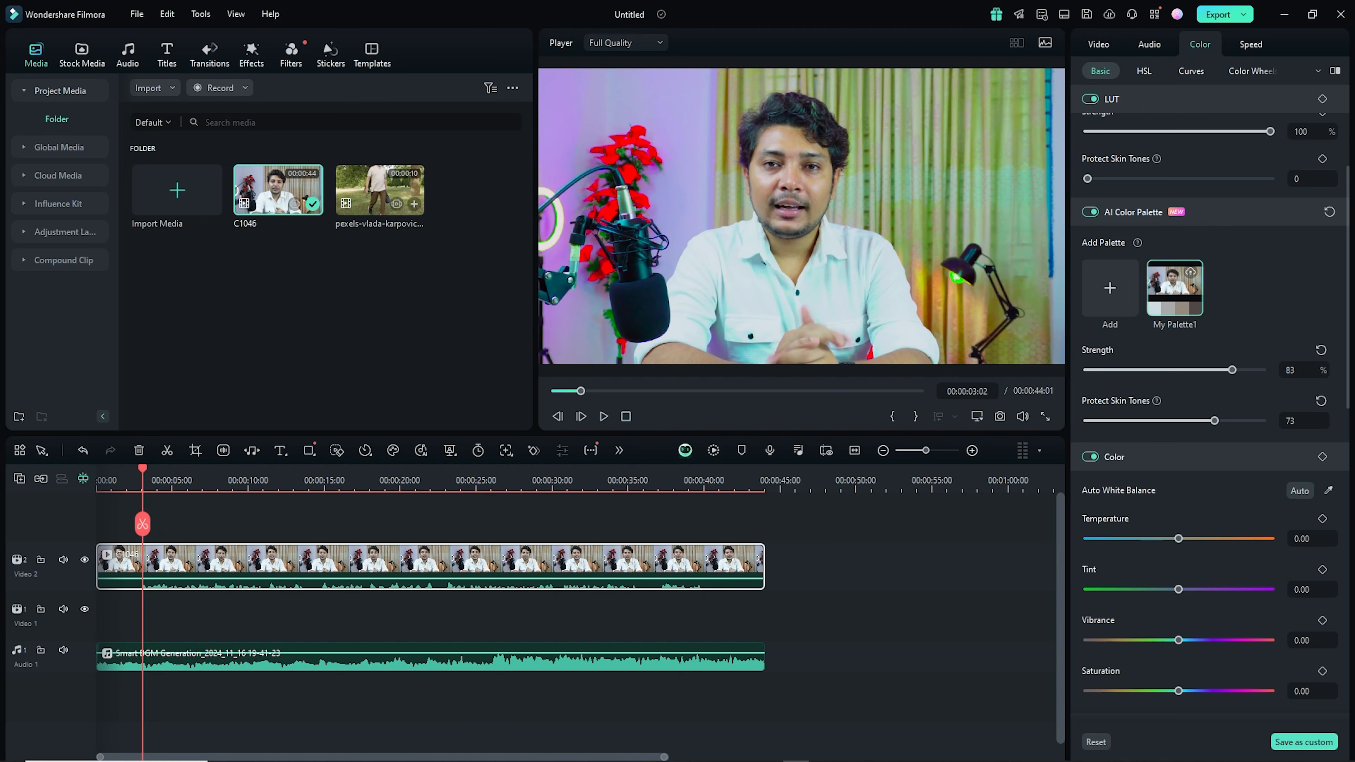
{"action": "left_click", "coordinate": [604, 415]}
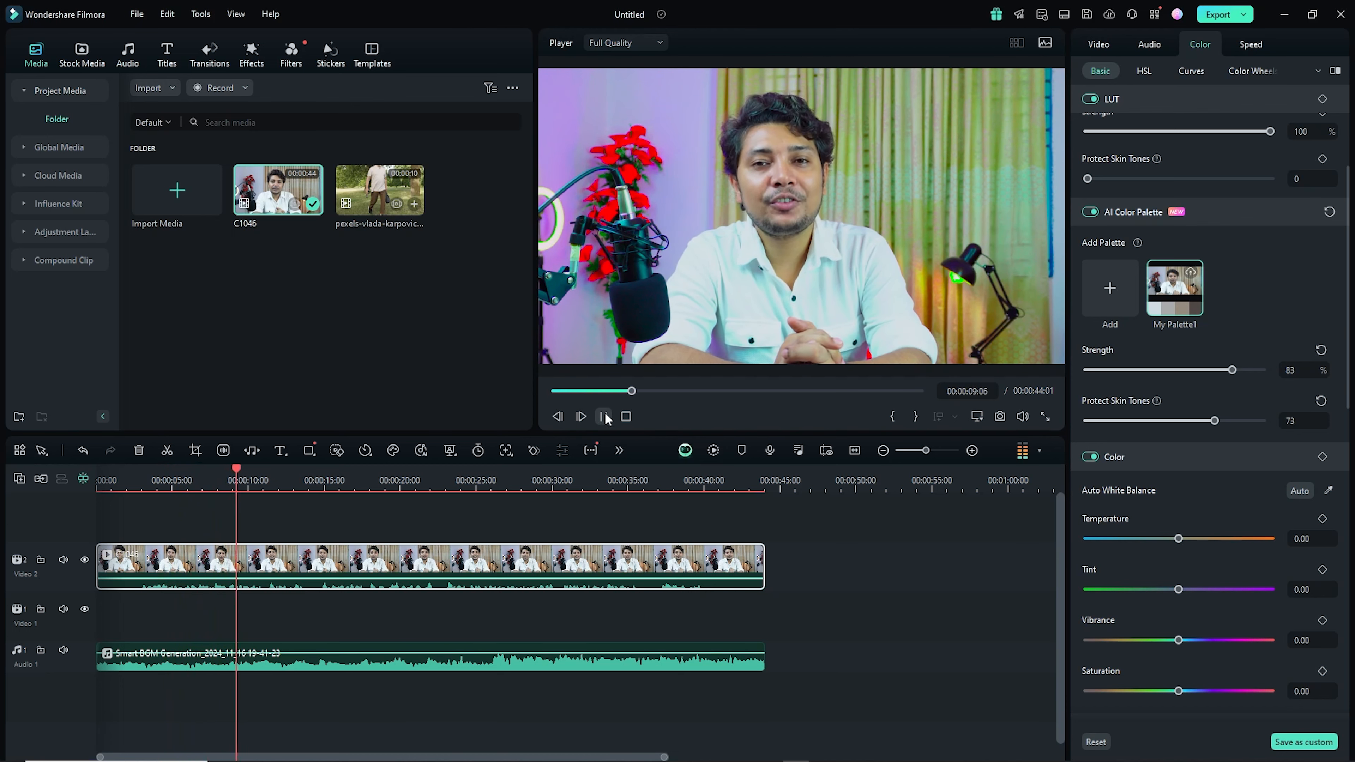
{"action": "key", "text": "space"}
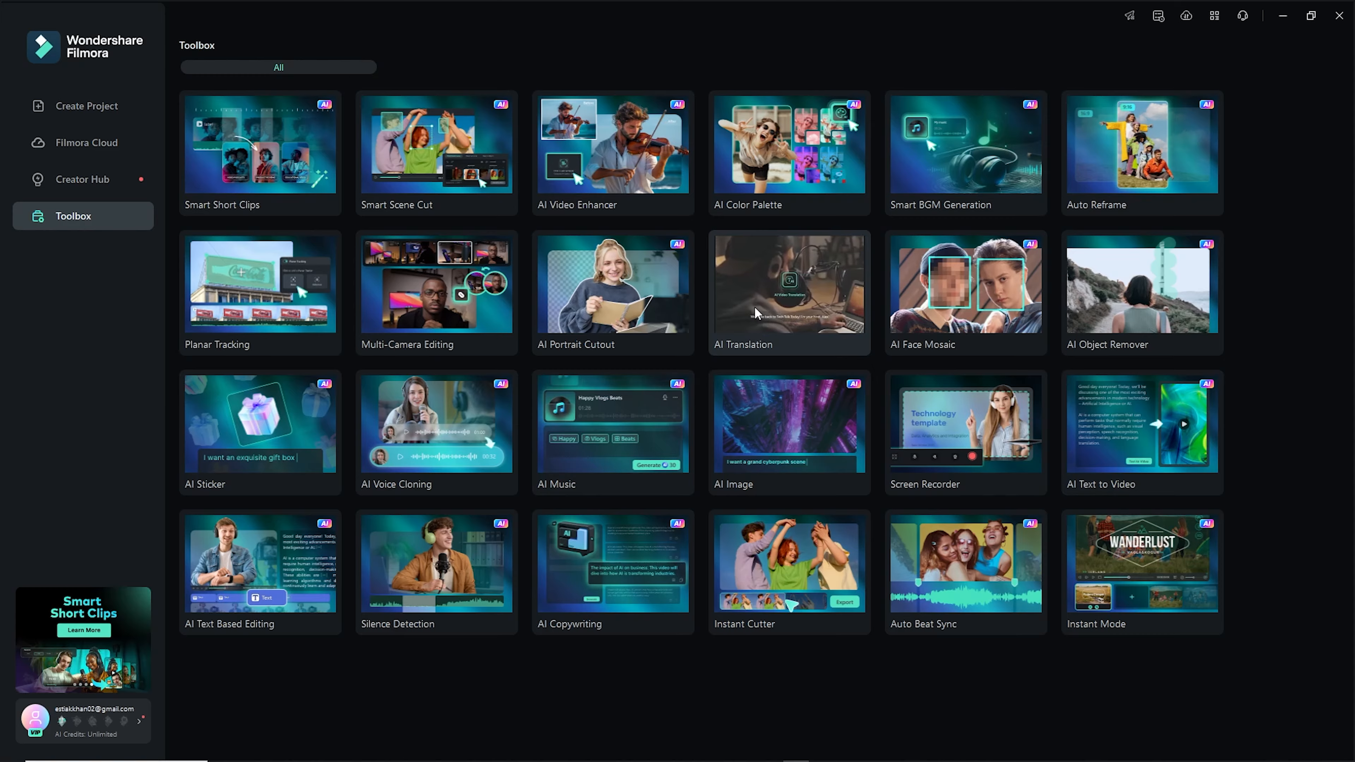
- Start a new project from the AI Translation tool and import the talking-head video onto the timeline
{"action": "left_click", "coordinate": [755, 309]}
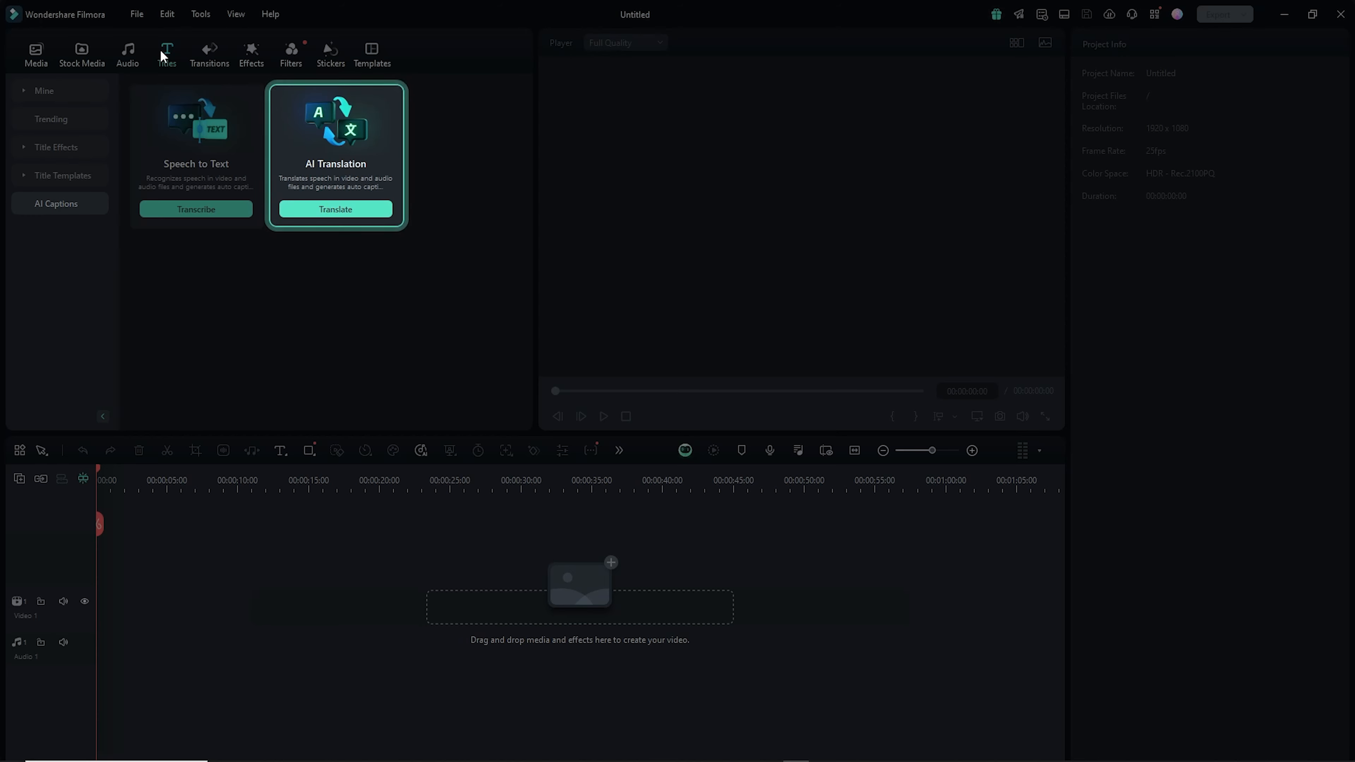
{"action": "left_click", "coordinate": [52, 214]}
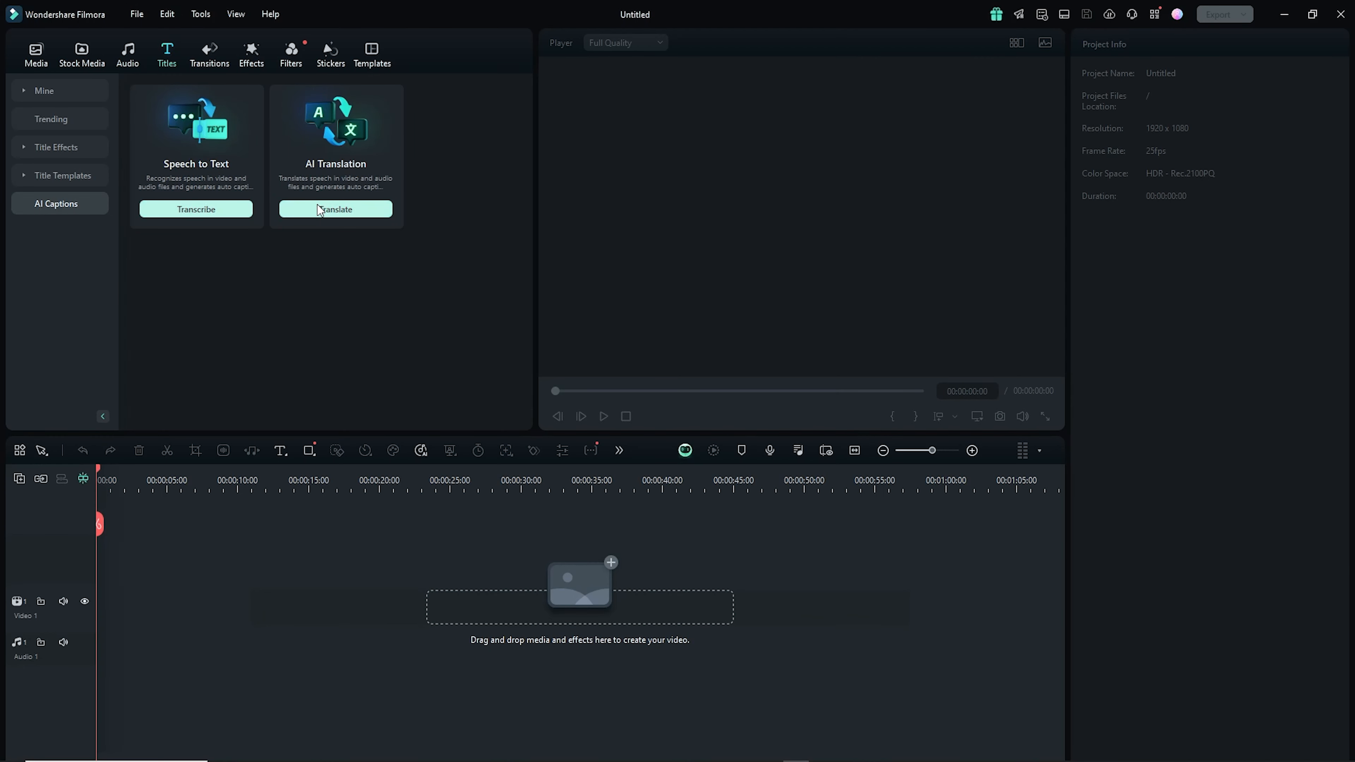
{"action": "left_click", "coordinate": [342, 204]}
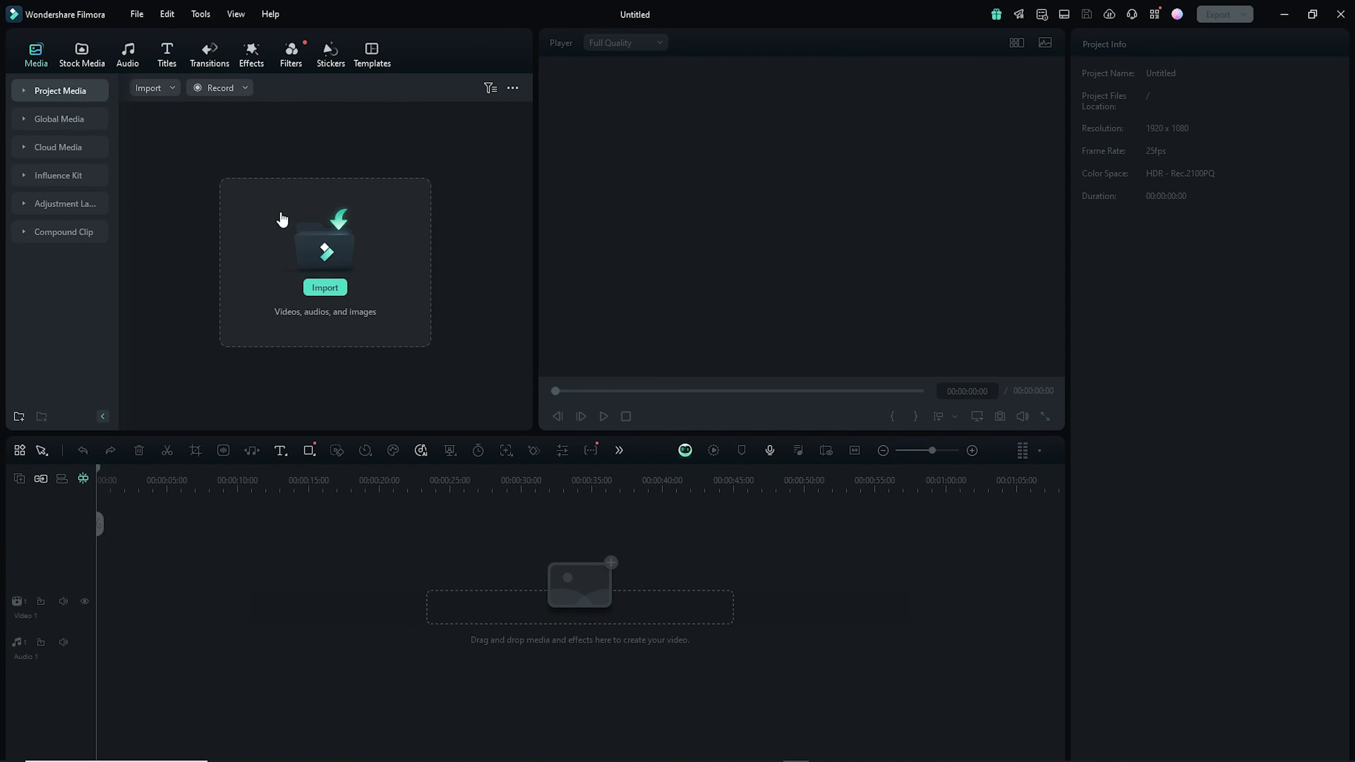
{"action": "left_click", "coordinate": [329, 272]}
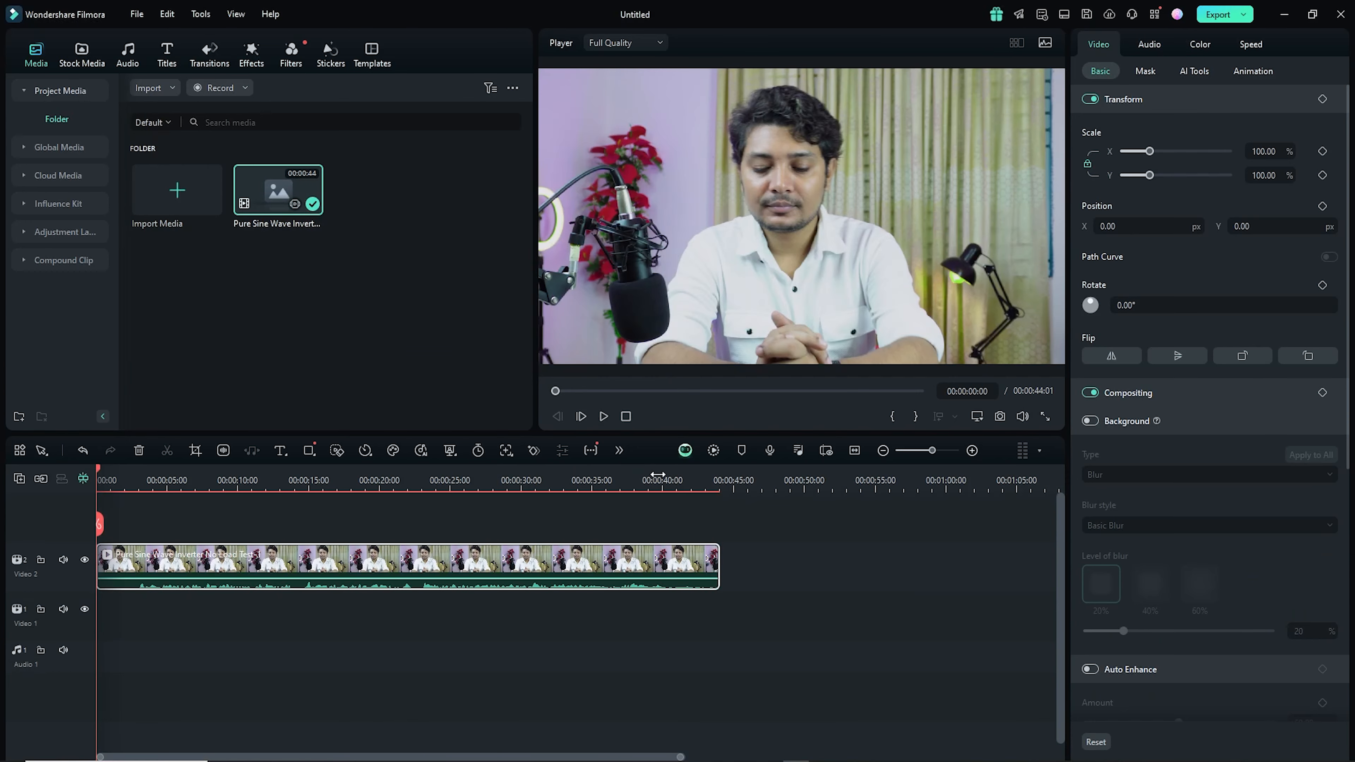
{"action": "left_click_drag", "start_coordinate": [663, 476], "coordinate": [634, 474]}
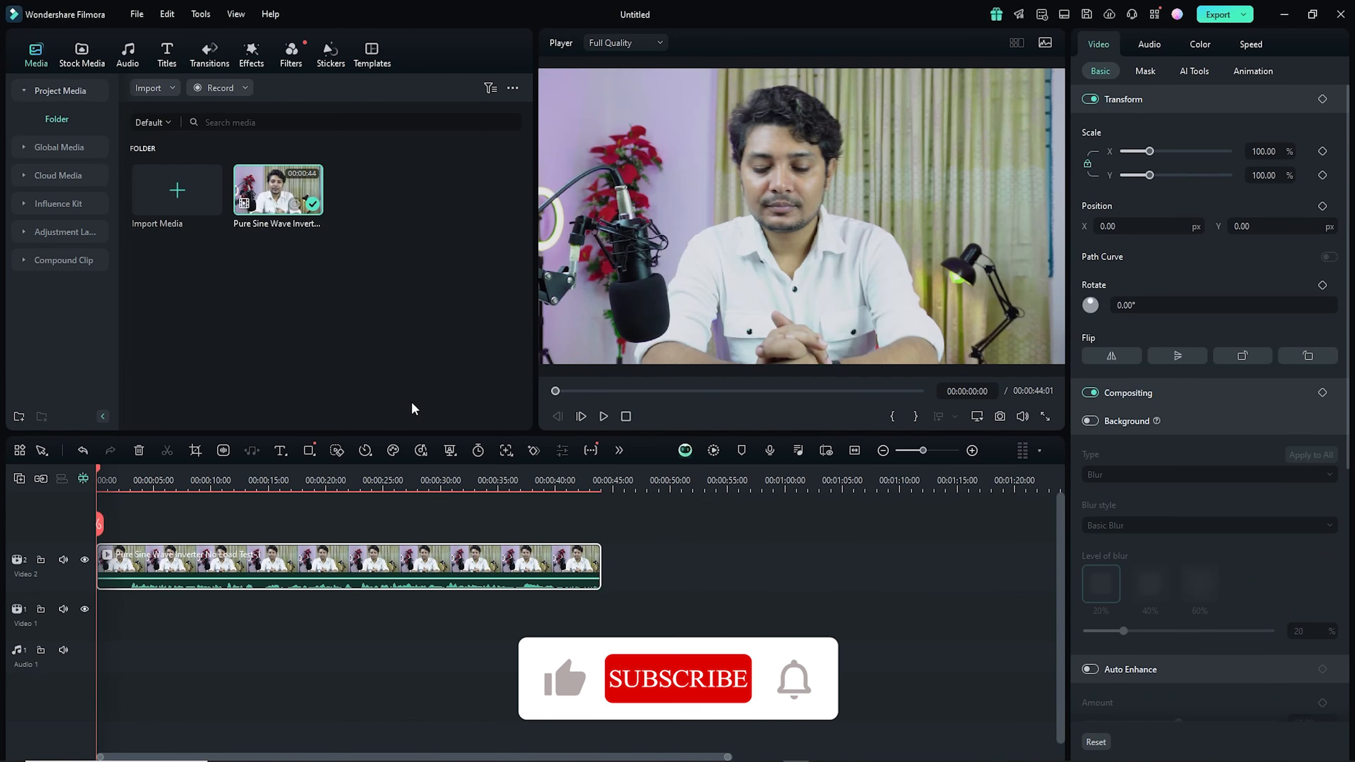
- Open the AI Translation dialog from the AI Captions titles and choose Translate voice and caption as the translation type
{"action": "left_click", "coordinate": [167, 54]}
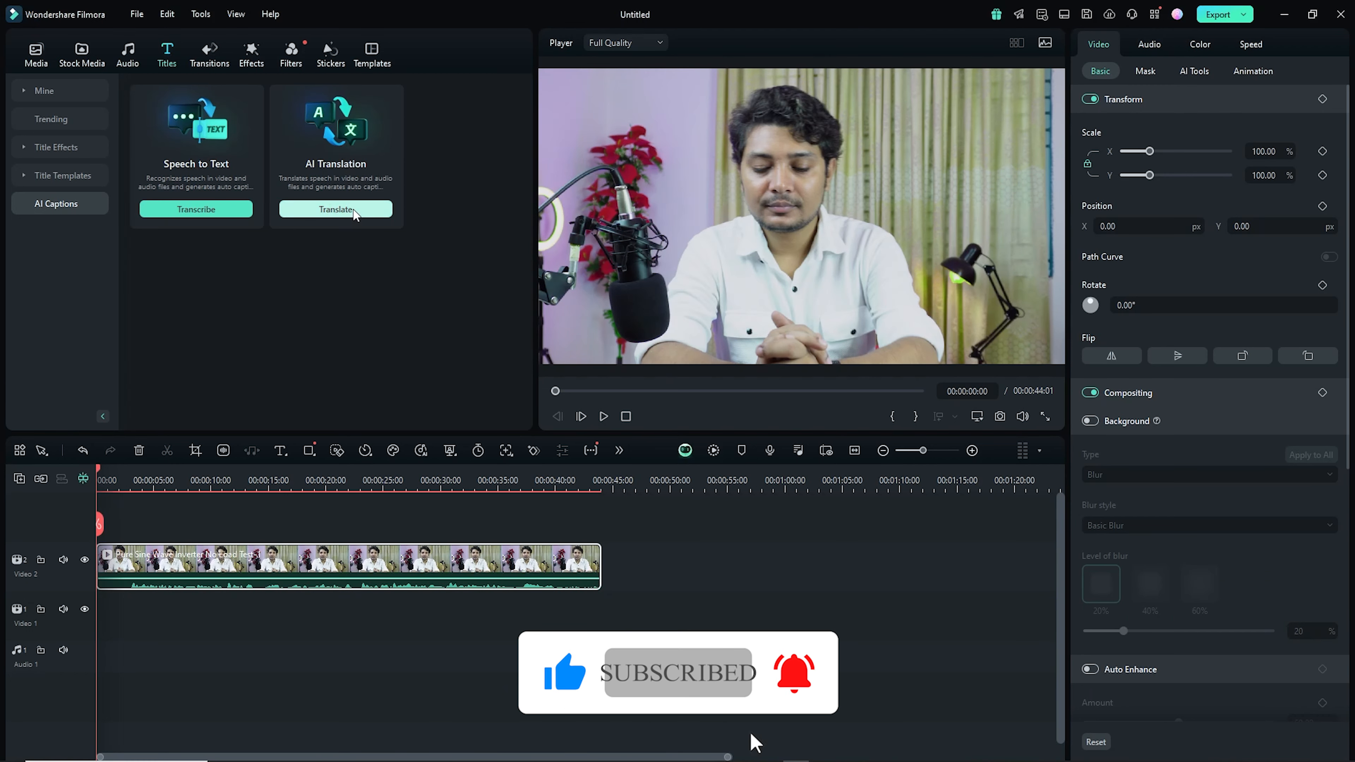
{"action": "left_click", "coordinate": [336, 210]}
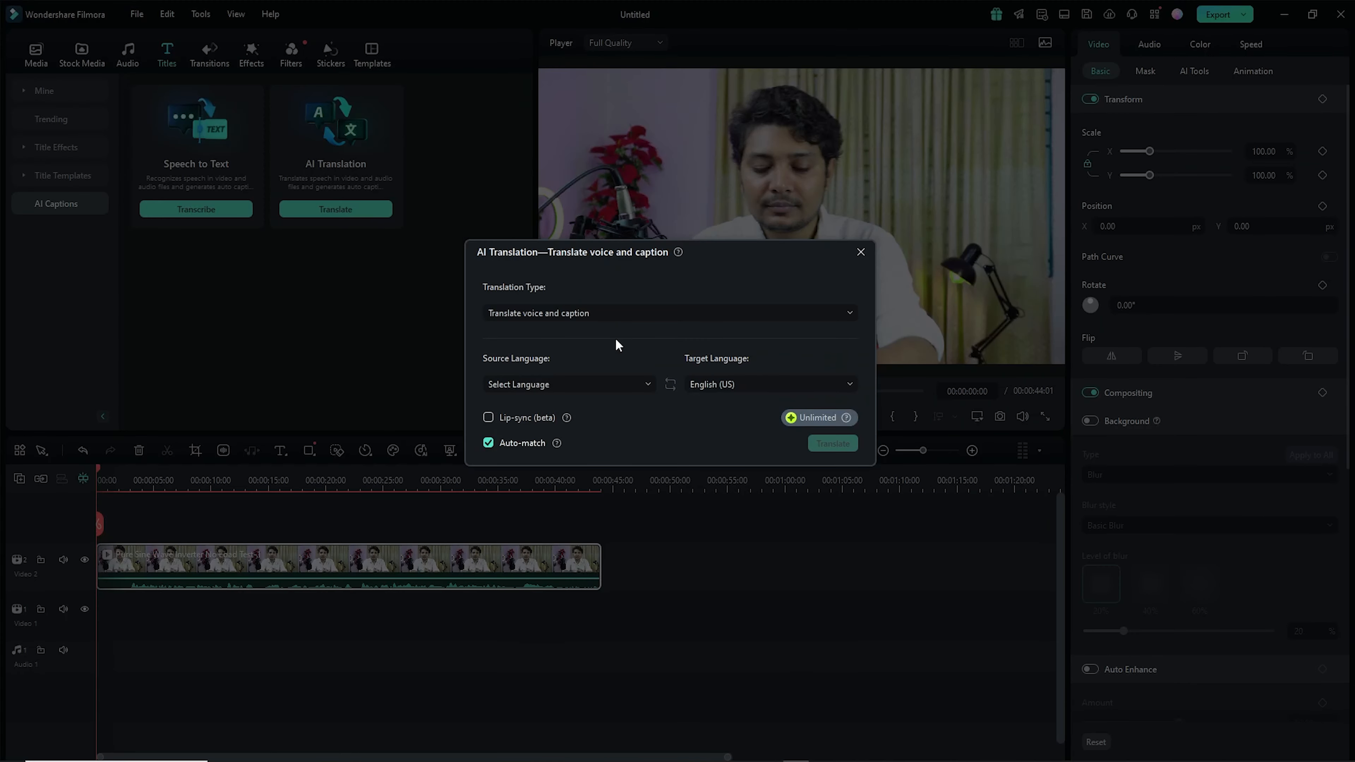
{"action": "left_click", "coordinate": [612, 314]}
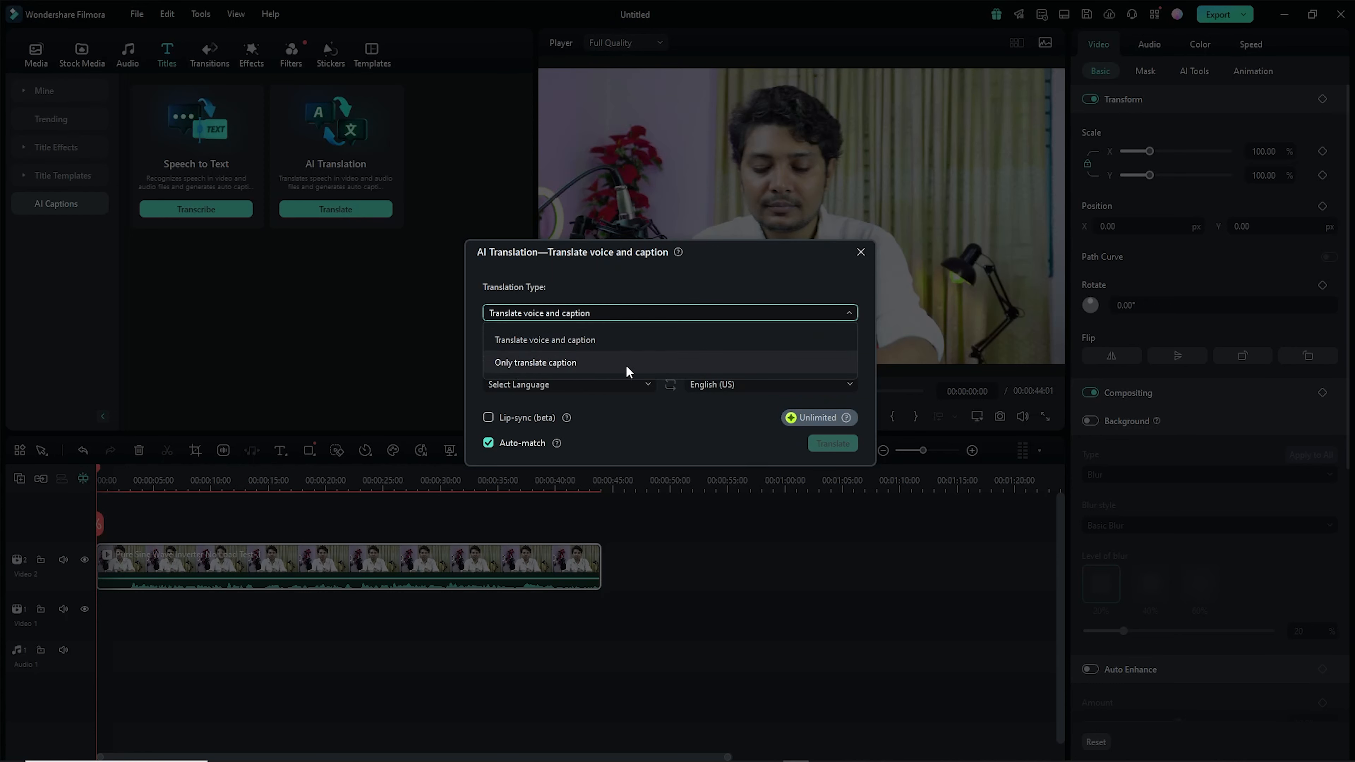
{"action": "left_click", "coordinate": [612, 344]}
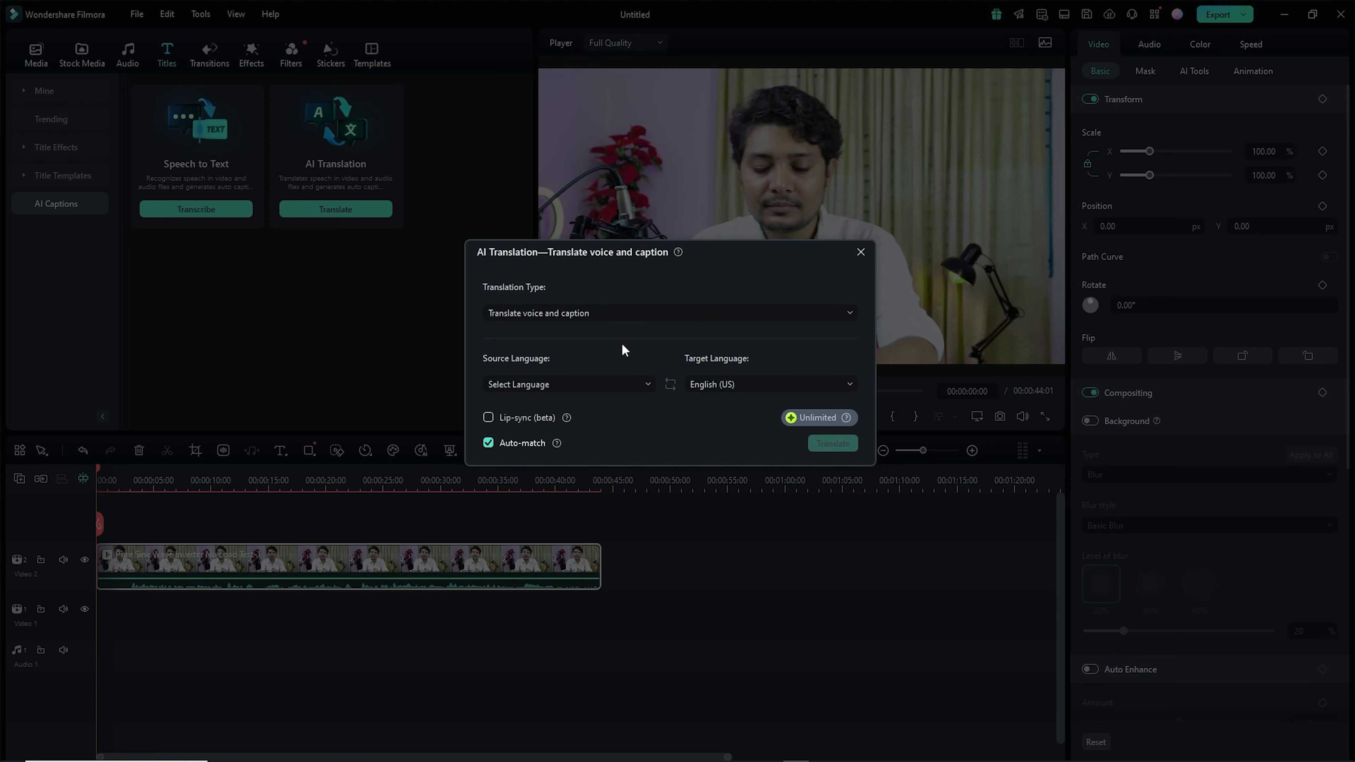
- Set the source language to Bengali (India) and target language to Hindi (India), enable Lip-sync, and start the translation
{"action": "left_click", "coordinate": [645, 384]}
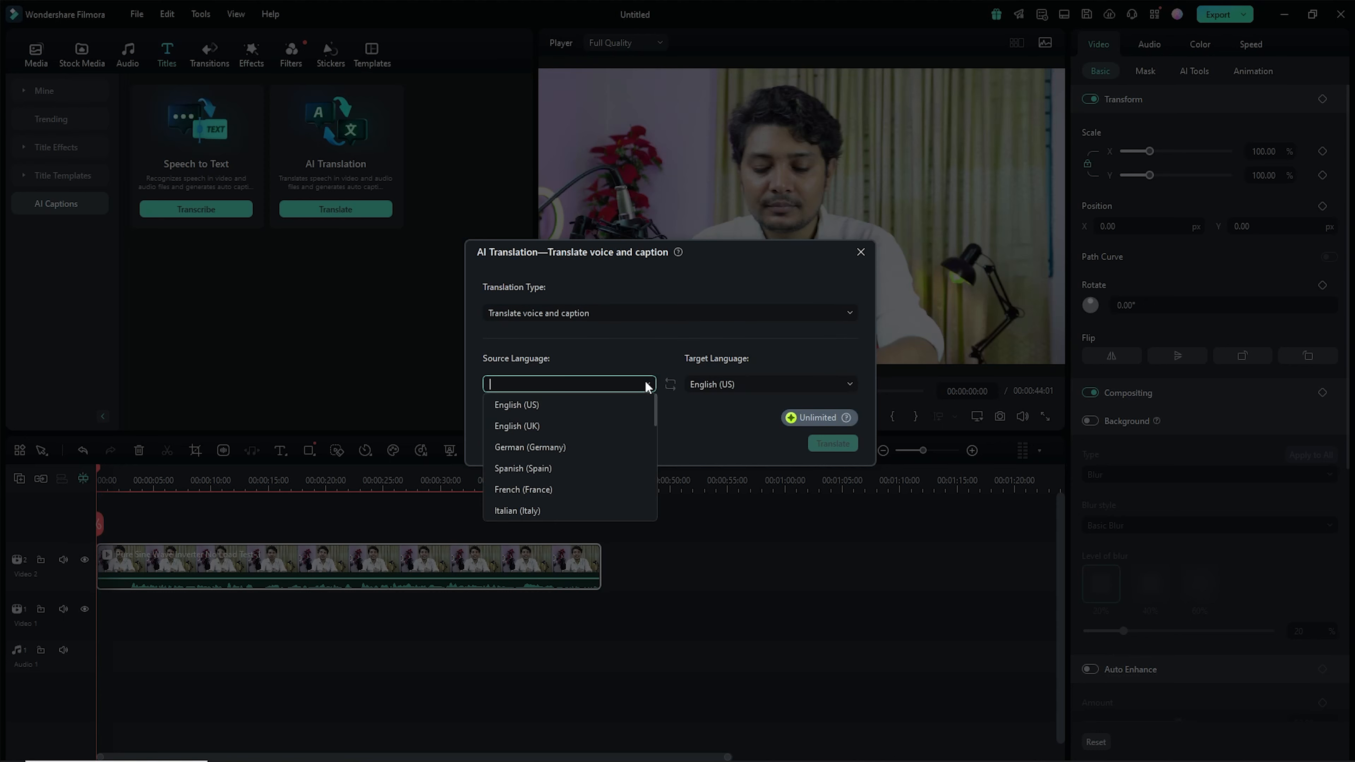
{"action": "scroll", "coordinate": [603, 449], "scroll_direction": "down", "scroll_amount": 3}
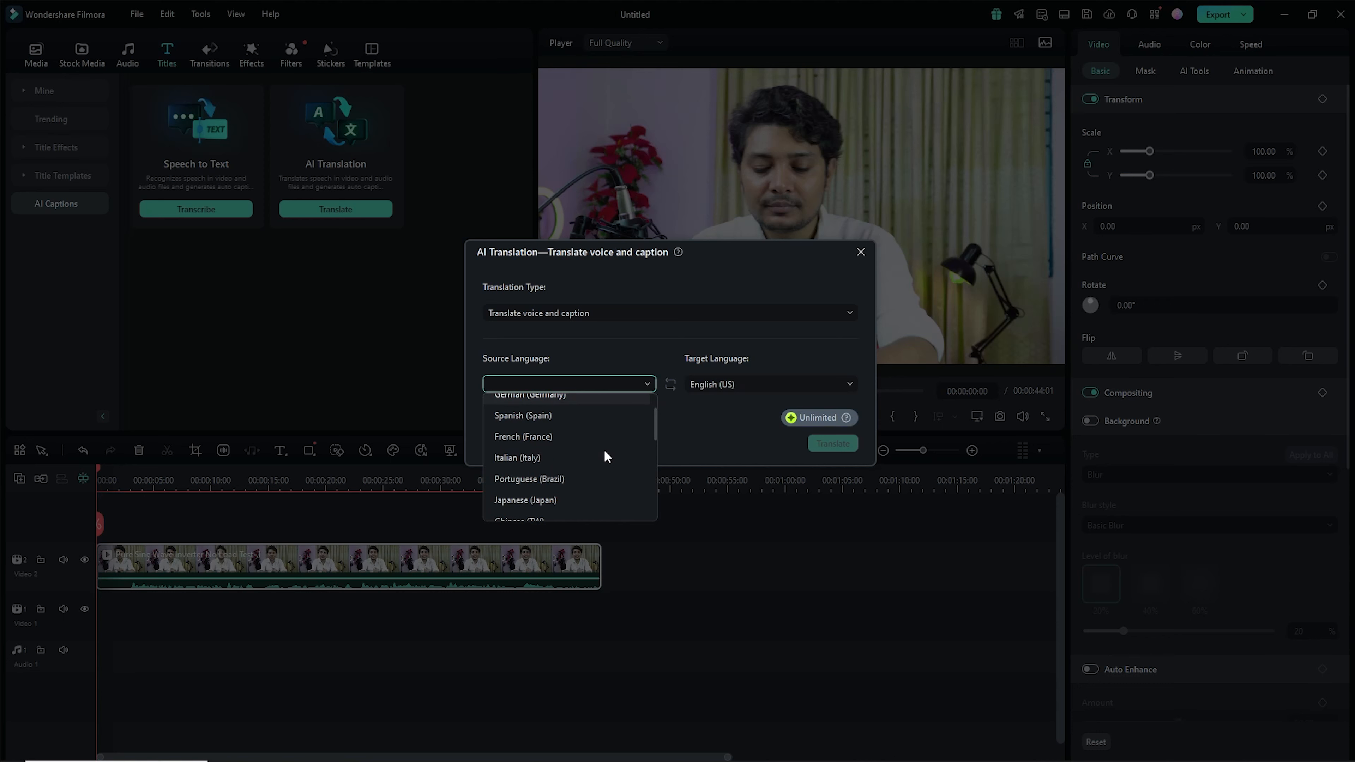
{"action": "scroll", "coordinate": [602, 449], "scroll_direction": "down", "scroll_amount": 3}
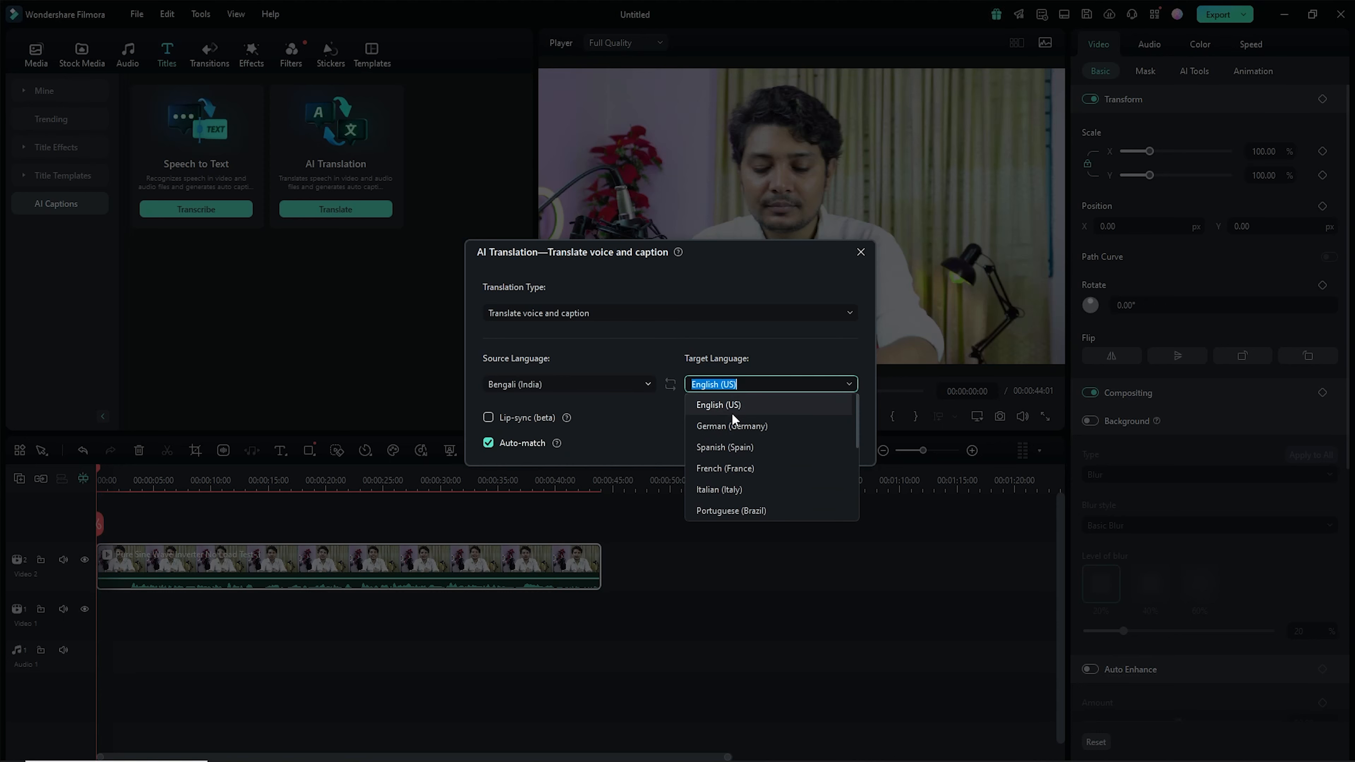
{"action": "scroll", "coordinate": [731, 413], "scroll_direction": "down", "scroll_amount": 6}
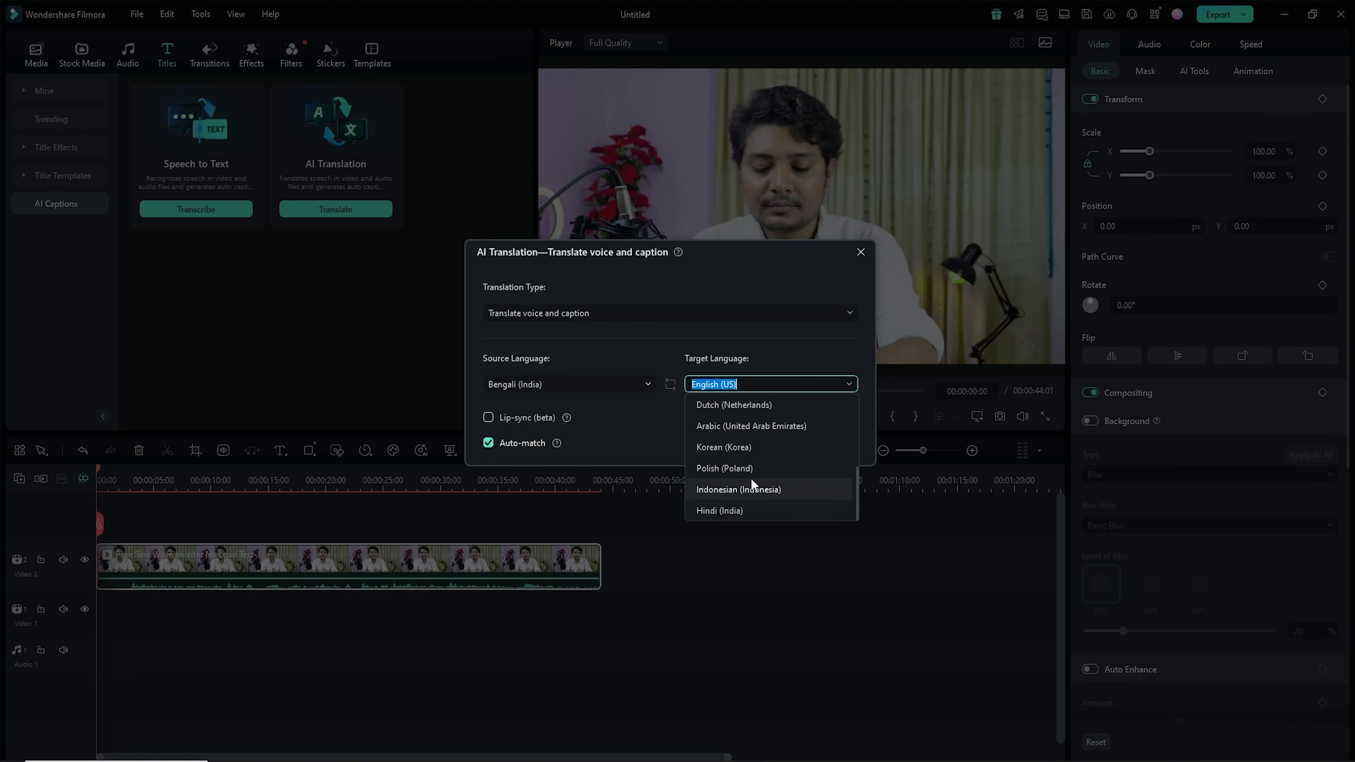
{"action": "left_click", "coordinate": [723, 511]}
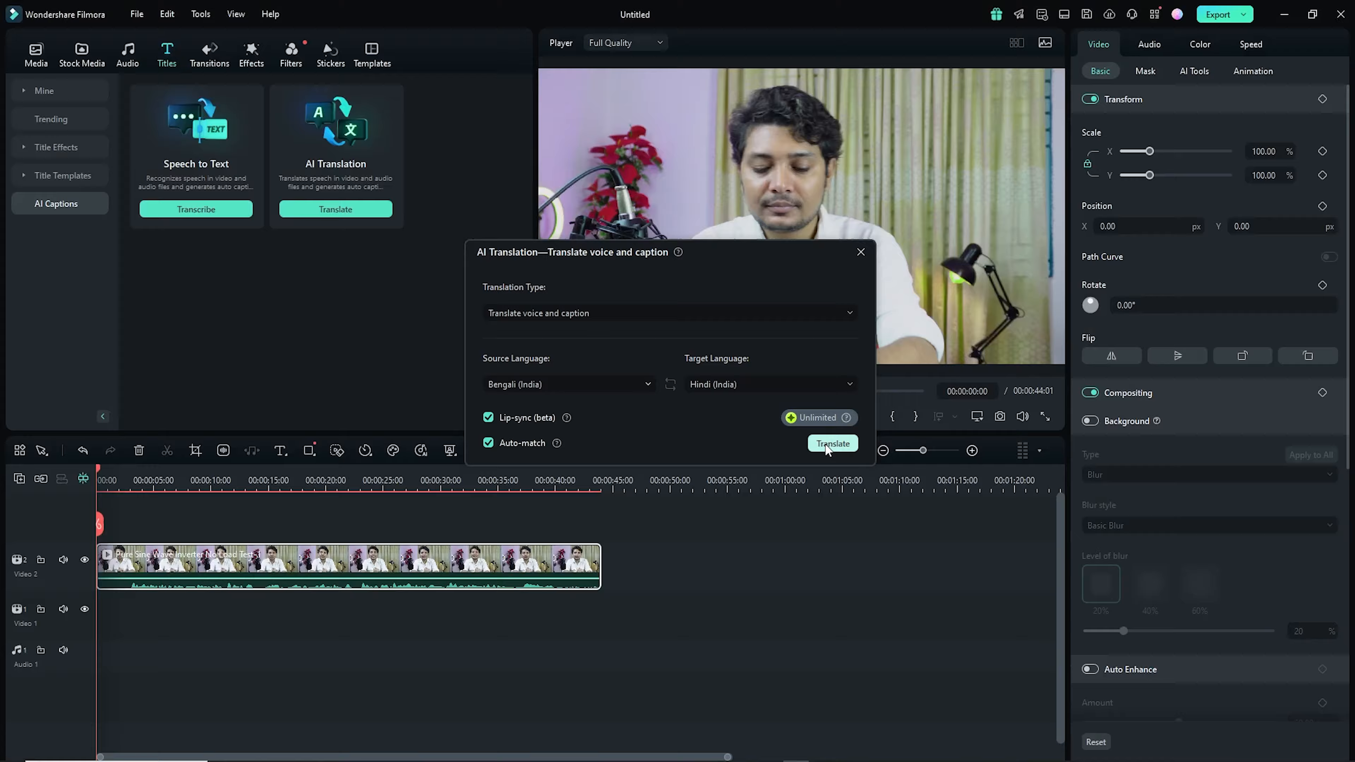
{"action": "left_click", "coordinate": [826, 444]}
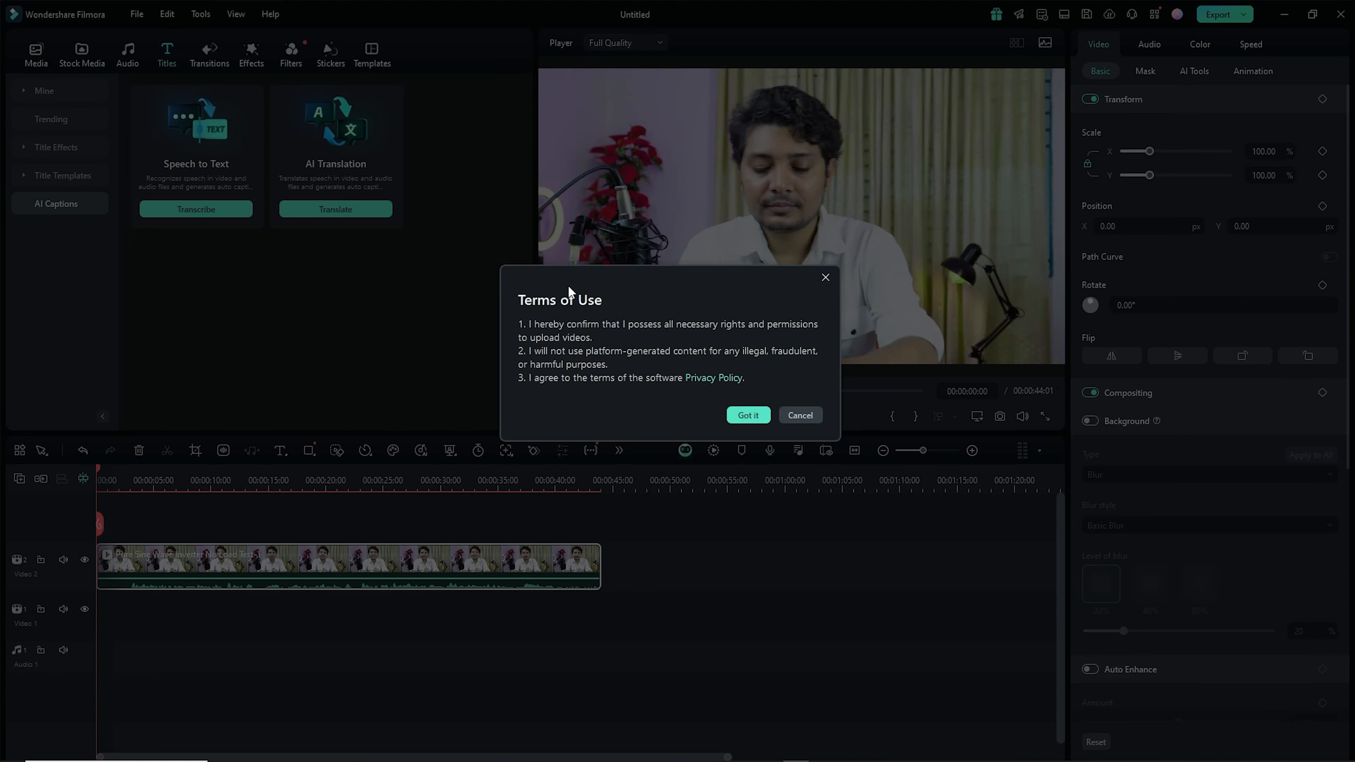
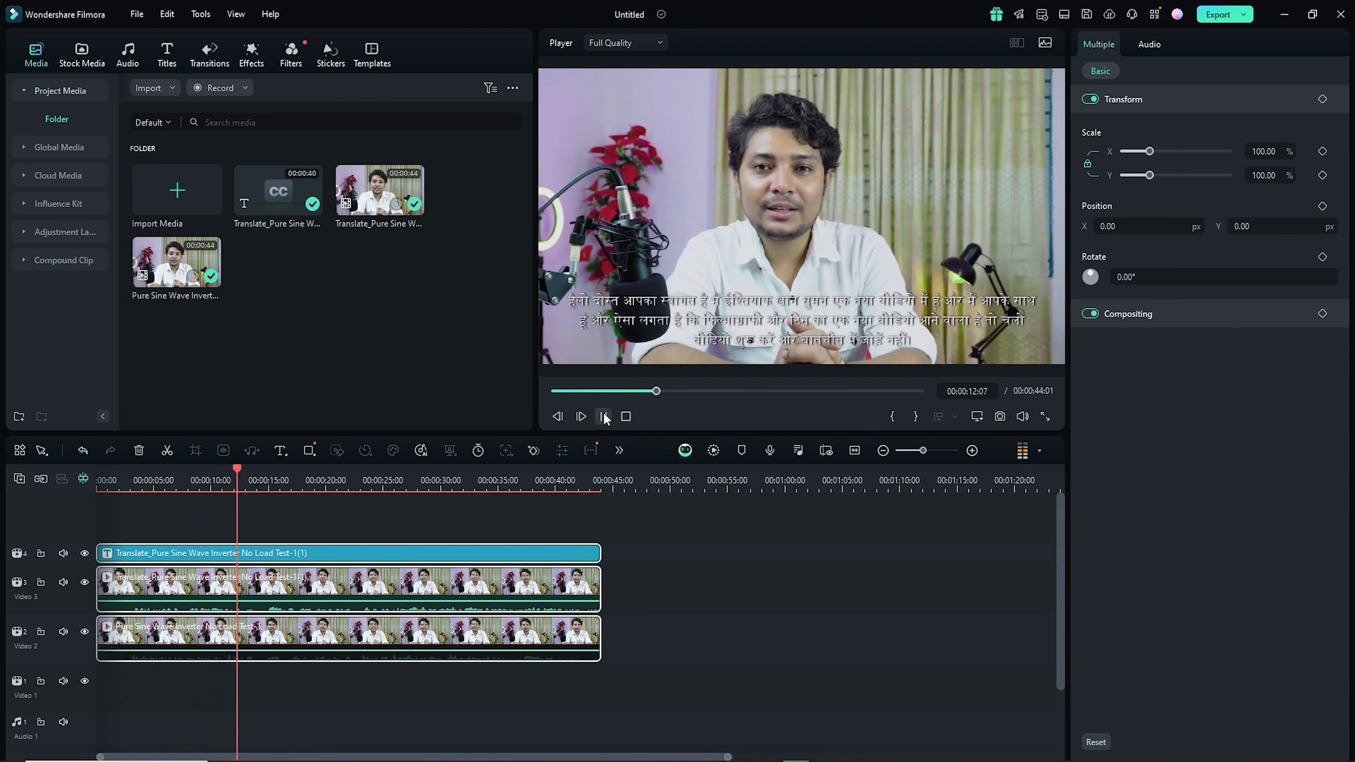
- Start a new project from the AI Object Remover tool with its sample street clip, dismissing the frame-rate matching prompt
{"action": "left_click", "coordinate": [604, 416]}
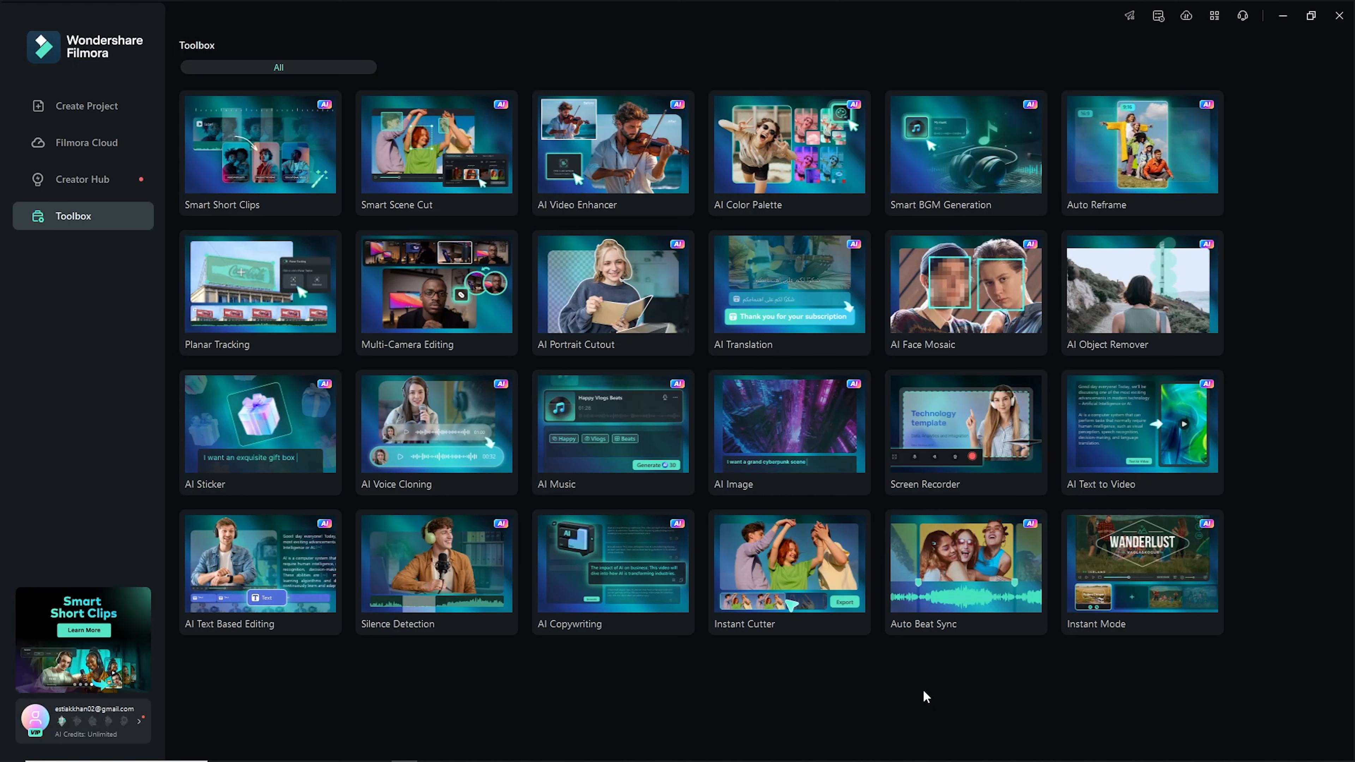
{"action": "left_click", "coordinate": [1138, 291]}
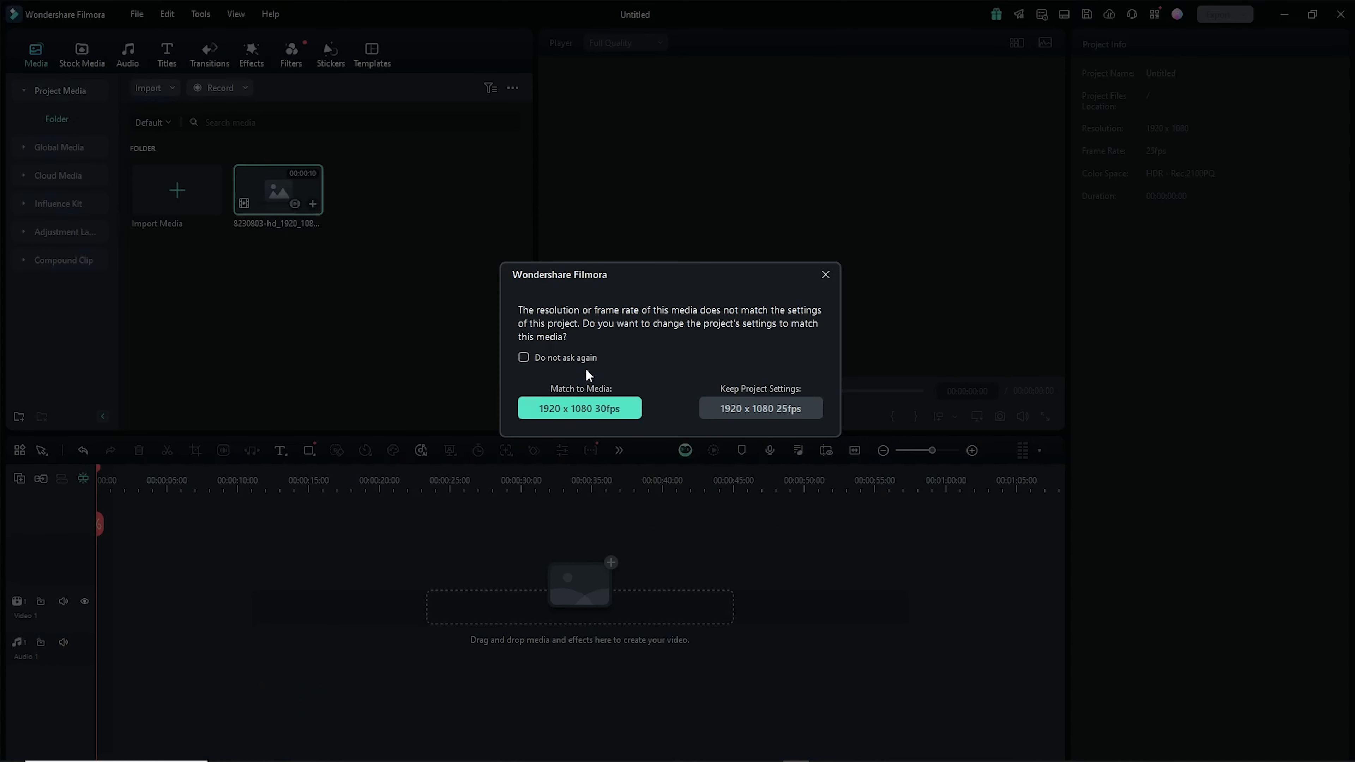
{"action": "left_click", "coordinate": [826, 275]}
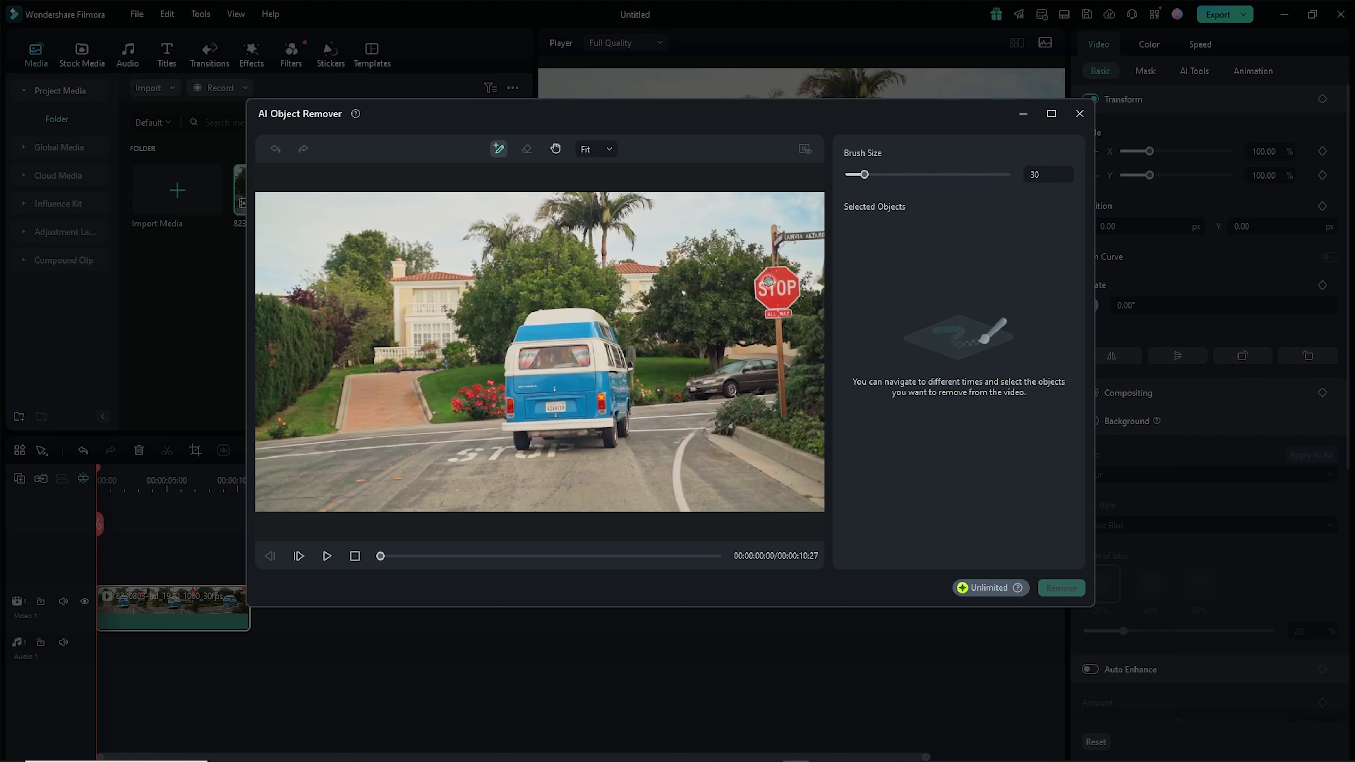
- Set the brush size to 73, paint over the stop sign and its pole, and remove the selected object
{"action": "left_click_drag", "start_coordinate": [864, 176], "coordinate": [885, 181]}
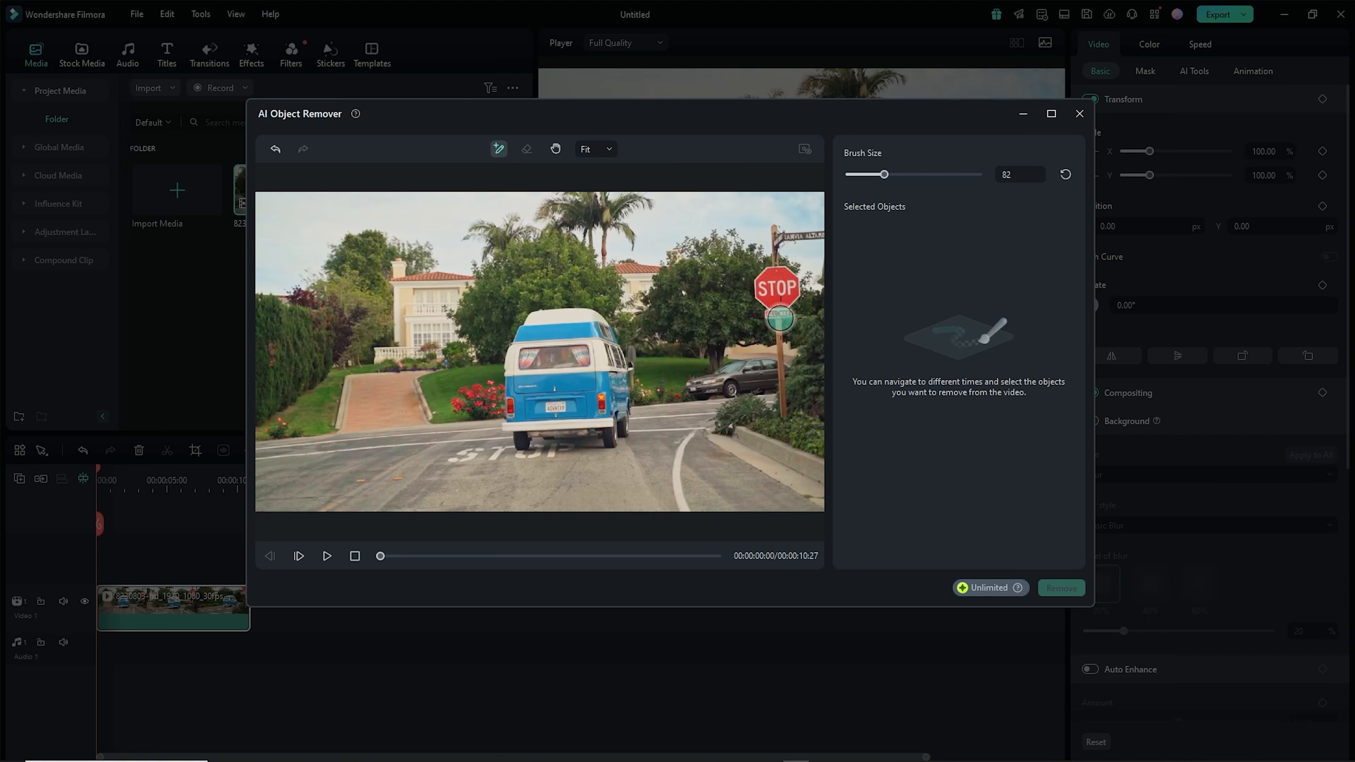
{"action": "left_click_drag", "start_coordinate": [885, 179], "coordinate": [879, 176]}
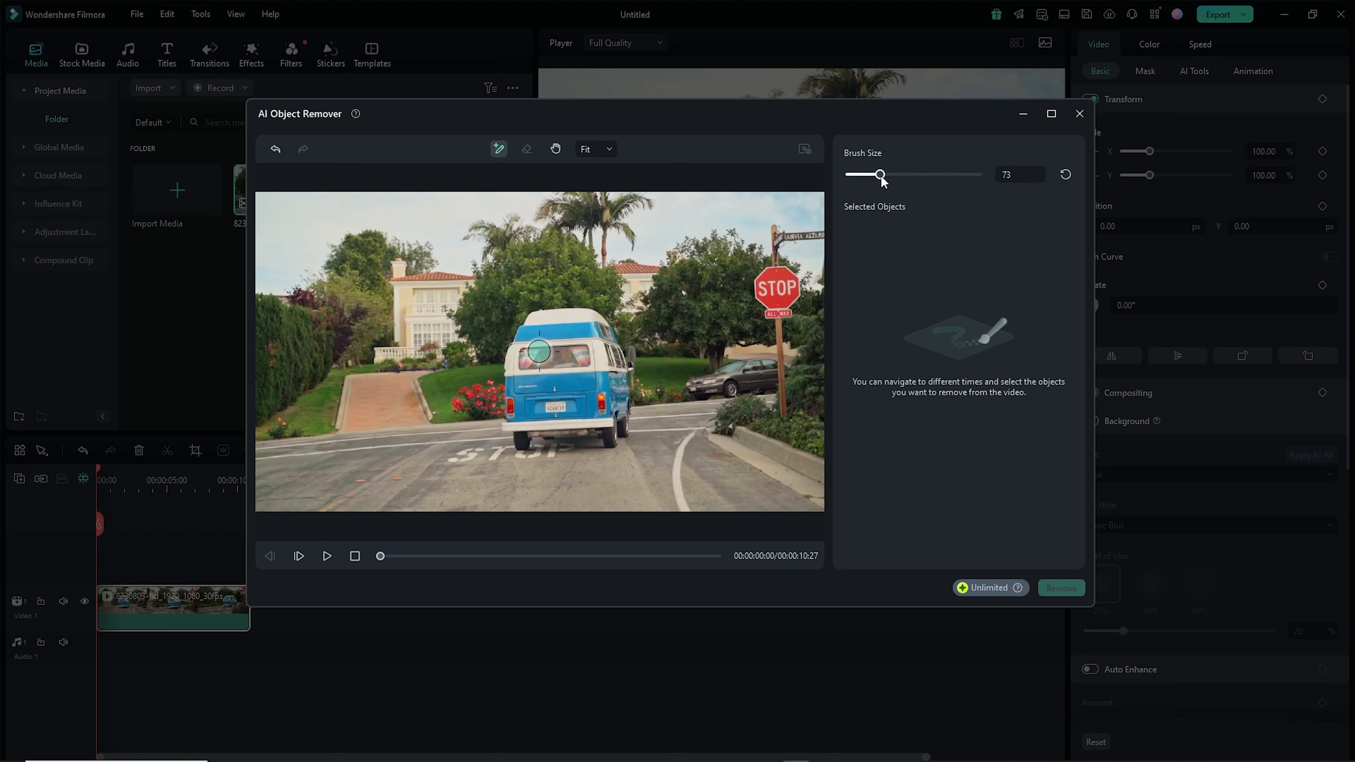
{"action": "mouse_move", "coordinate": [796, 313]}
{"action": "left_mouse_down"}
{"action": "mouse_move", "coordinate": [760, 289]}
{"action": "mouse_move", "coordinate": [777, 271]}
{"action": "mouse_move", "coordinate": [795, 280]}
{"action": "mouse_move", "coordinate": [773, 293]}
{"action": "mouse_move", "coordinate": [786, 292]}
{"action": "mouse_move", "coordinate": [782, 410]}
{"action": "mouse_move", "coordinate": [771, 236]}
{"action": "mouse_move", "coordinate": [819, 236]}
{"action": "left_mouse_up"}
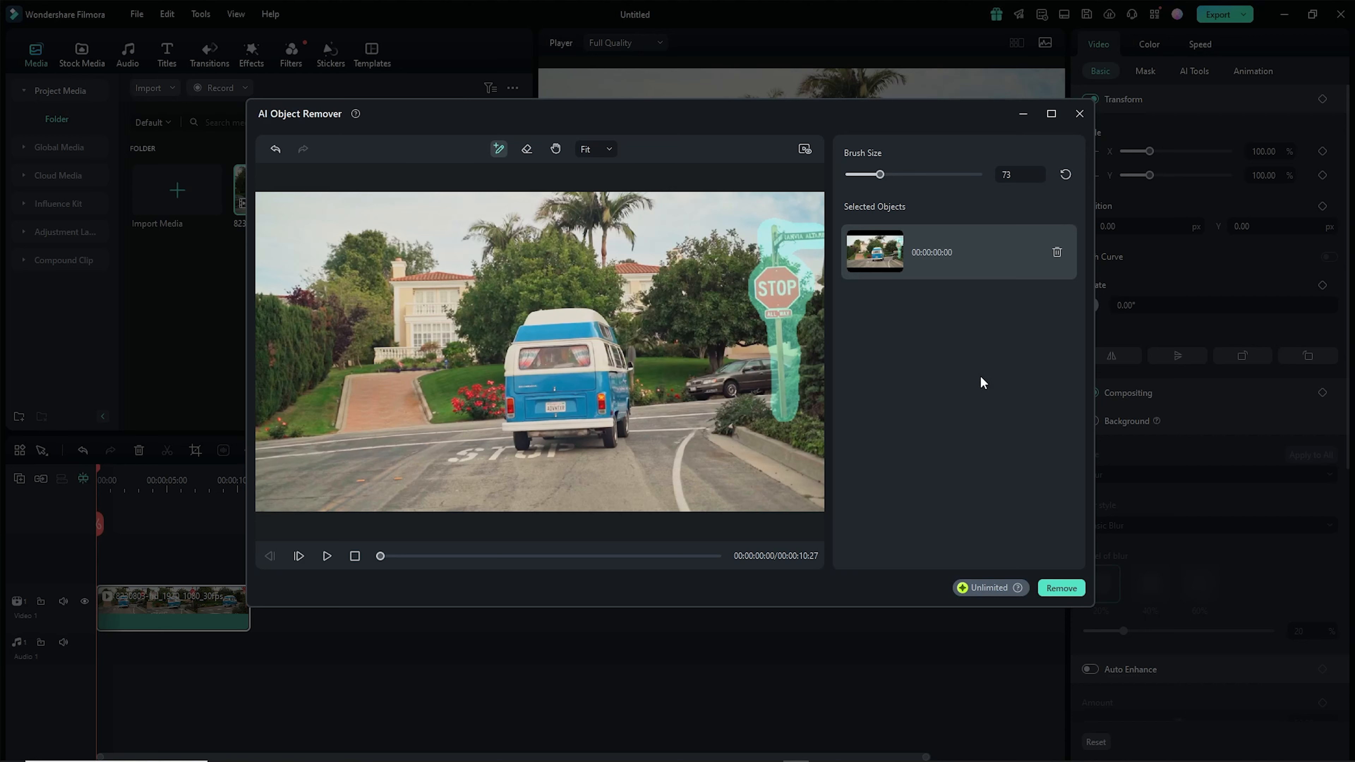
{"action": "left_click", "coordinate": [1061, 588]}
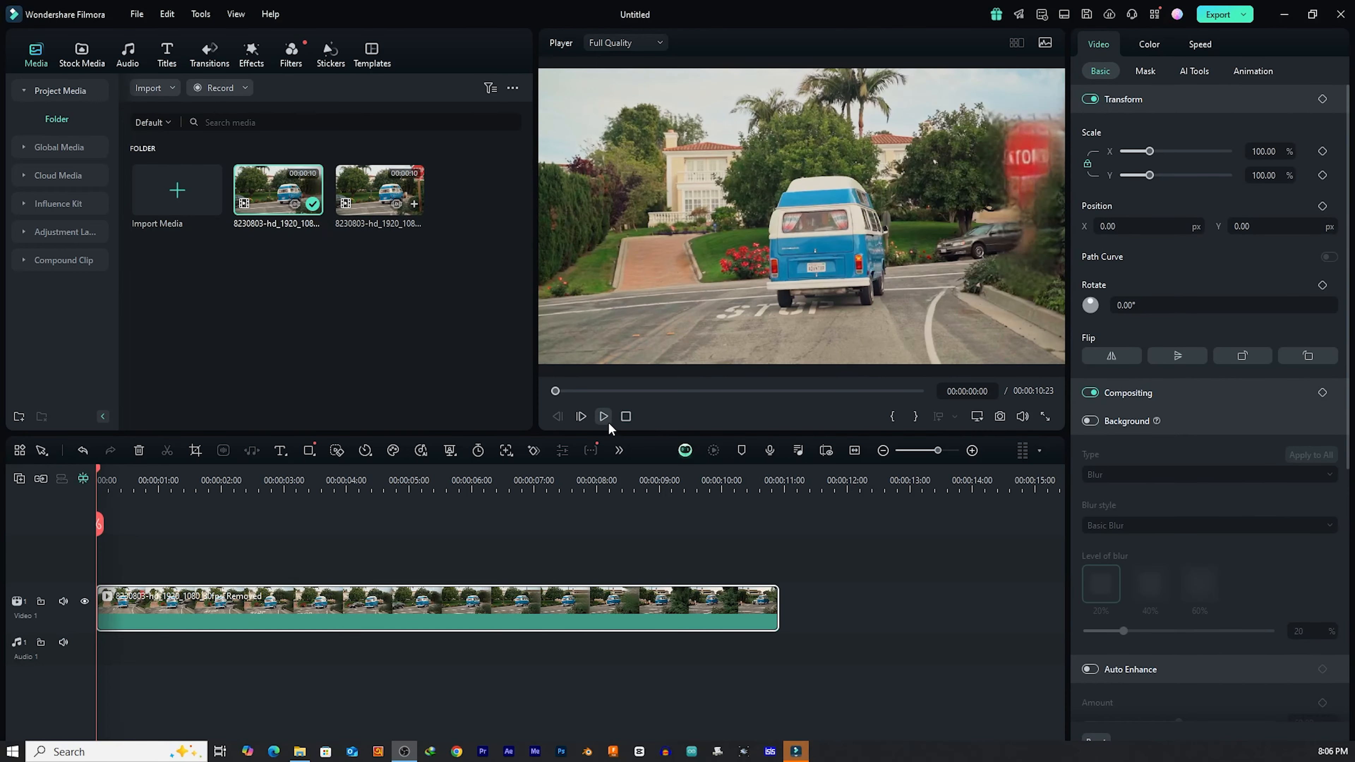
- Play the clip from the start to review the removed stop sign
{"action": "left_click", "coordinate": [603, 416]}
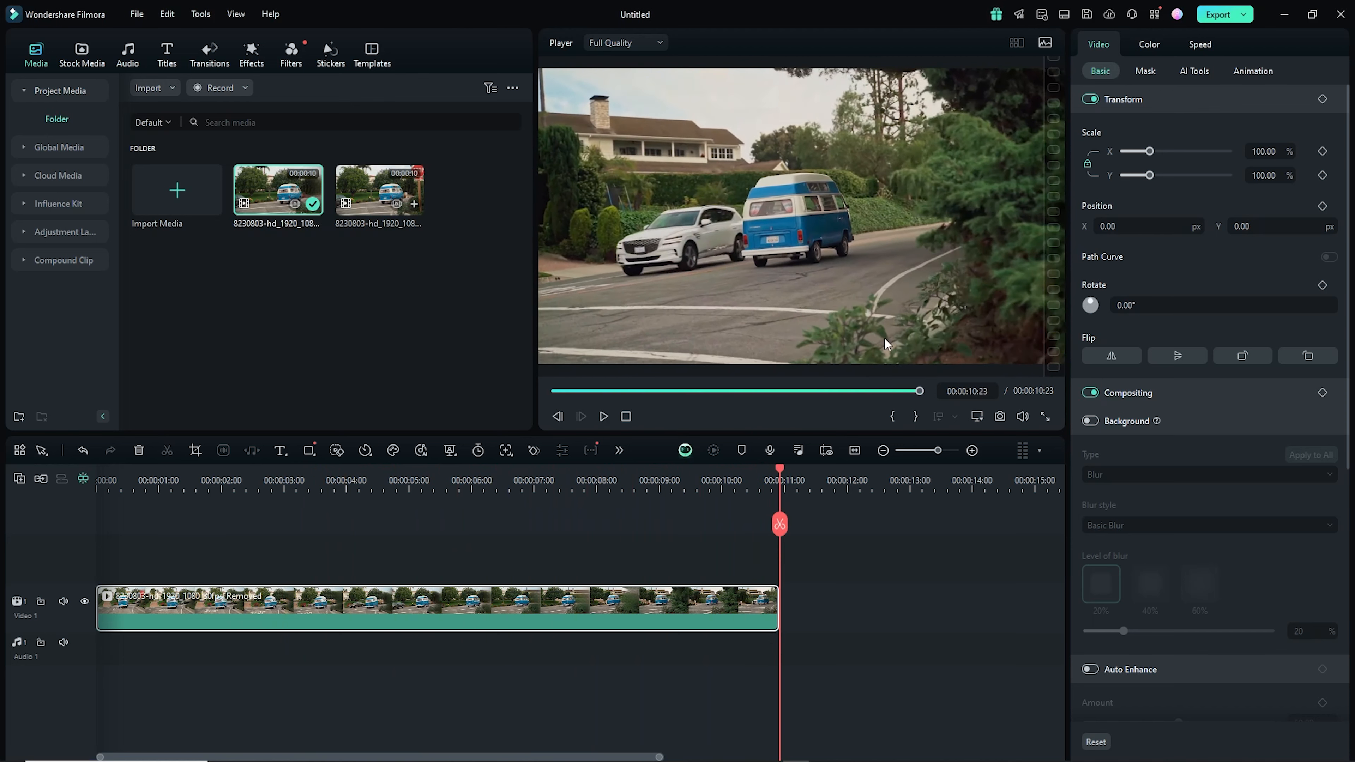
{"action": "left_click", "coordinate": [128, 480]}
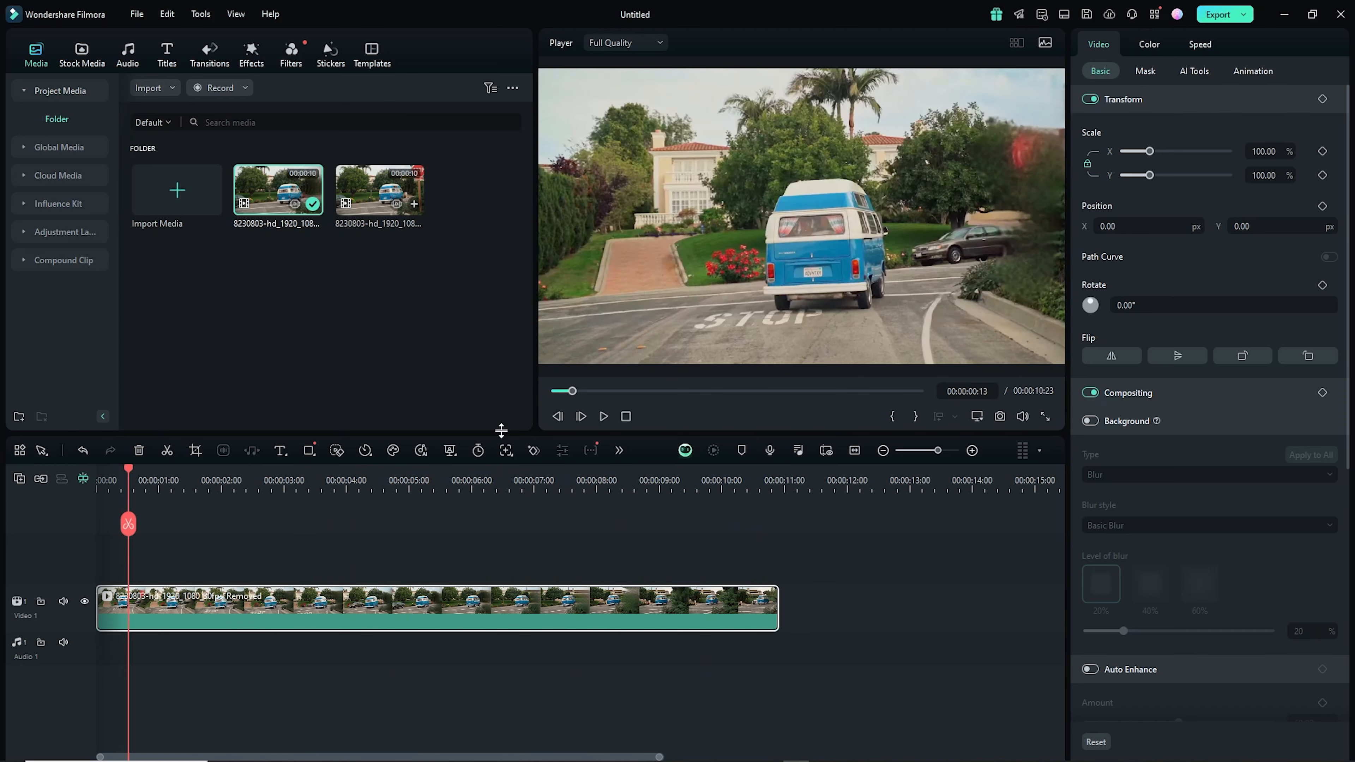
{"action": "left_click", "coordinate": [604, 416]}
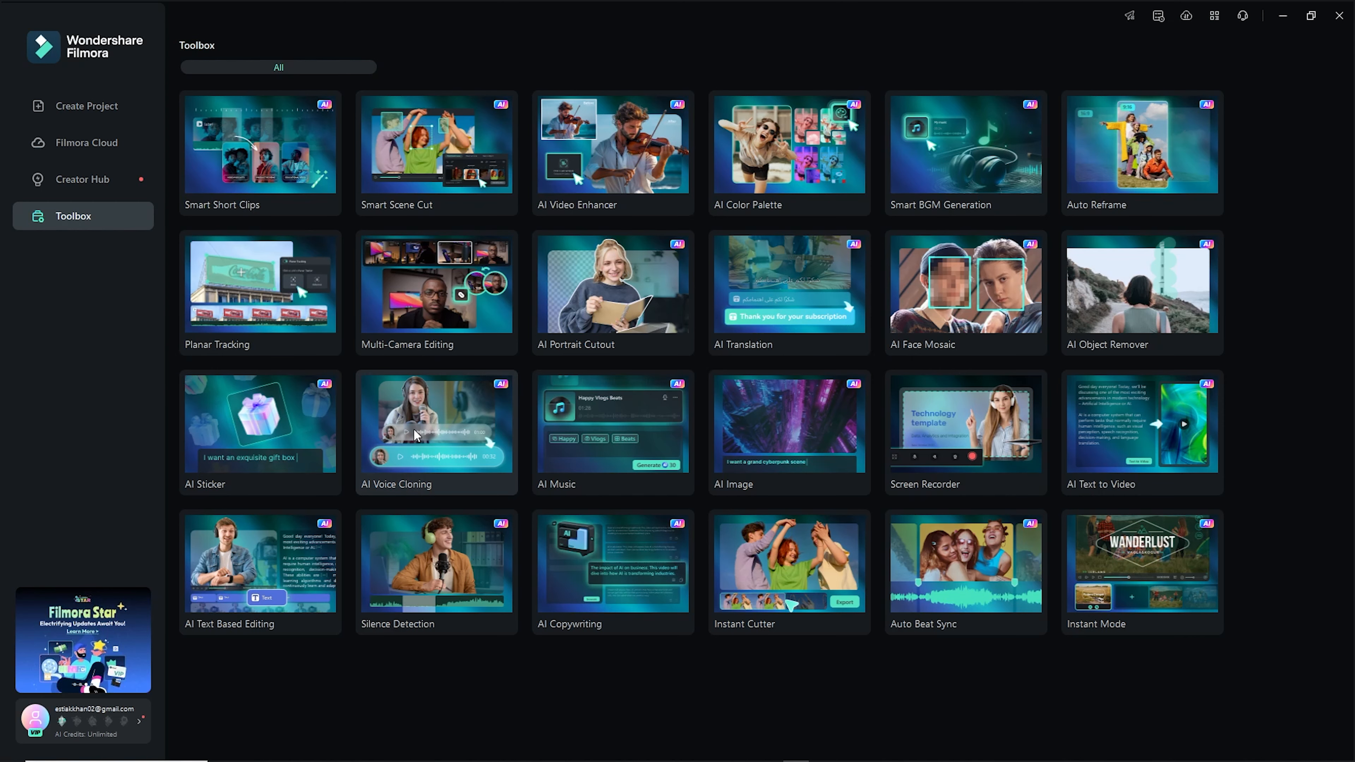
- Start a new project from the AI Voice Cloning tool and open the voice recording dialog, closing it without recording
{"action": "left_click", "coordinate": [412, 428]}
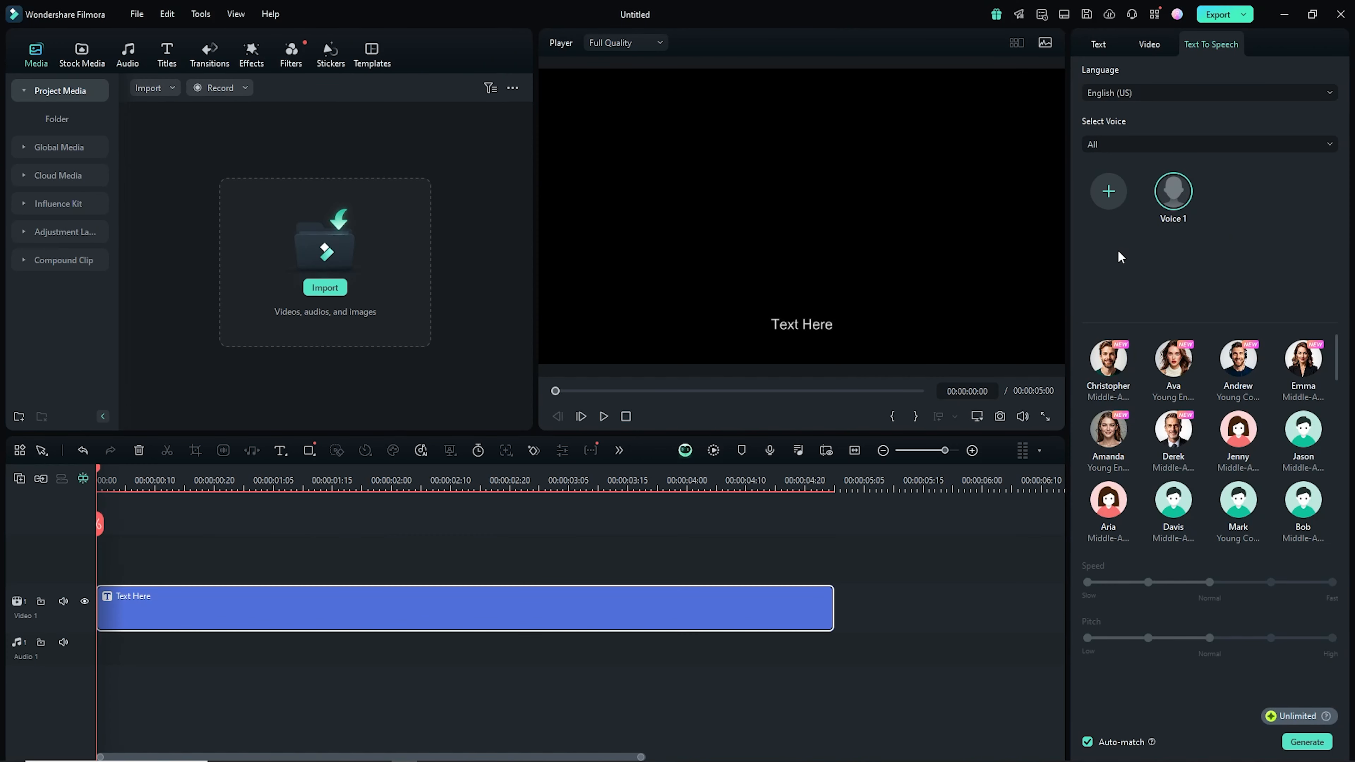
{"action": "left_click", "coordinate": [1113, 199]}
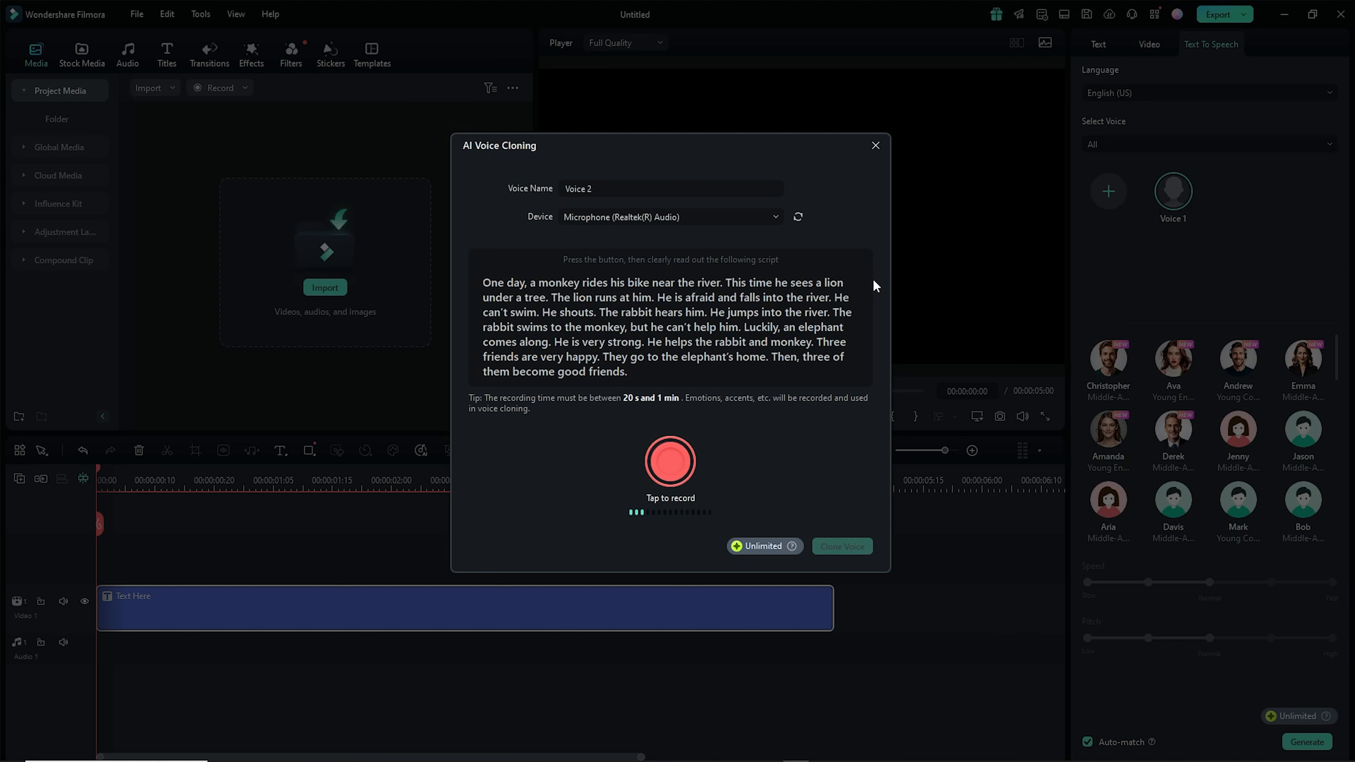
{"action": "left_click", "coordinate": [875, 145]}
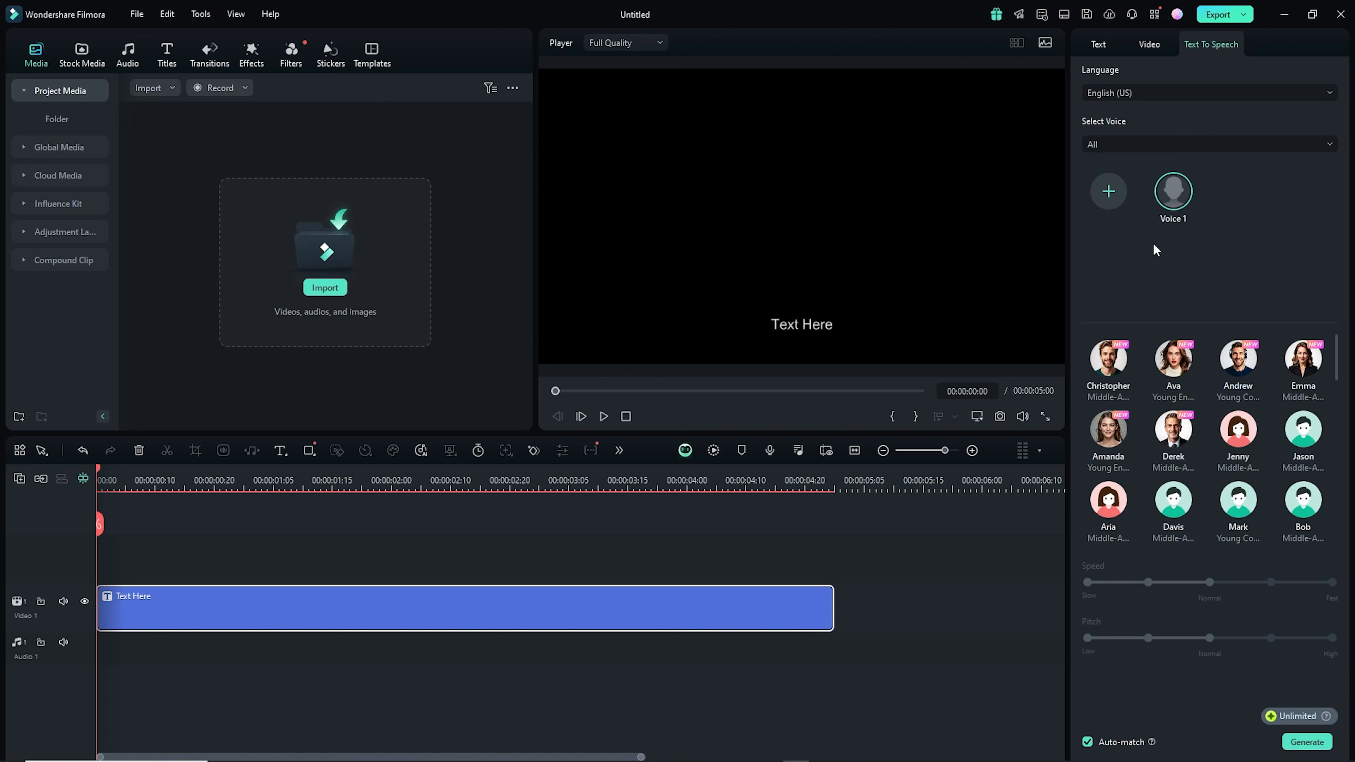
- Edit the title text on the preview to read "Hello Dear Friends, I hope you are well"
{"action": "left_click", "coordinate": [796, 325]}
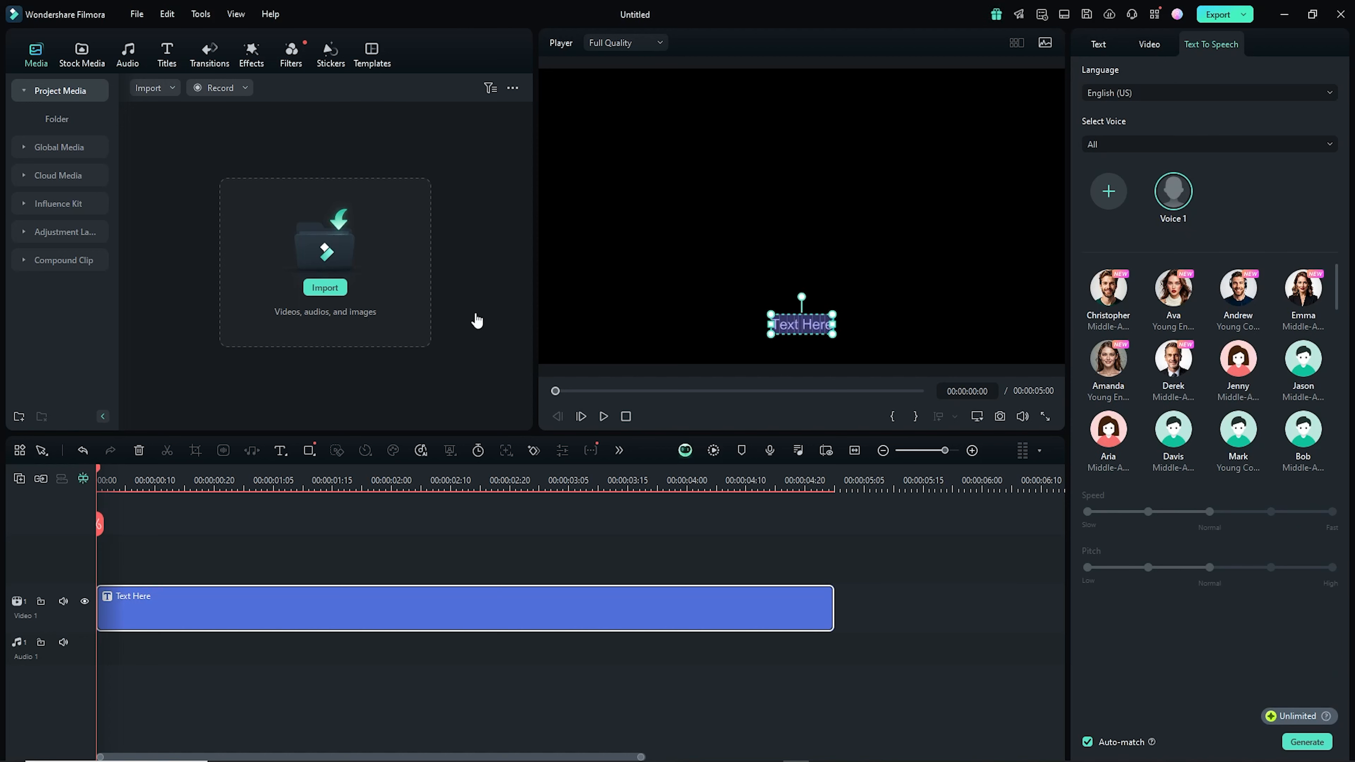
{"action": "type", "text": "Hello Dear"}
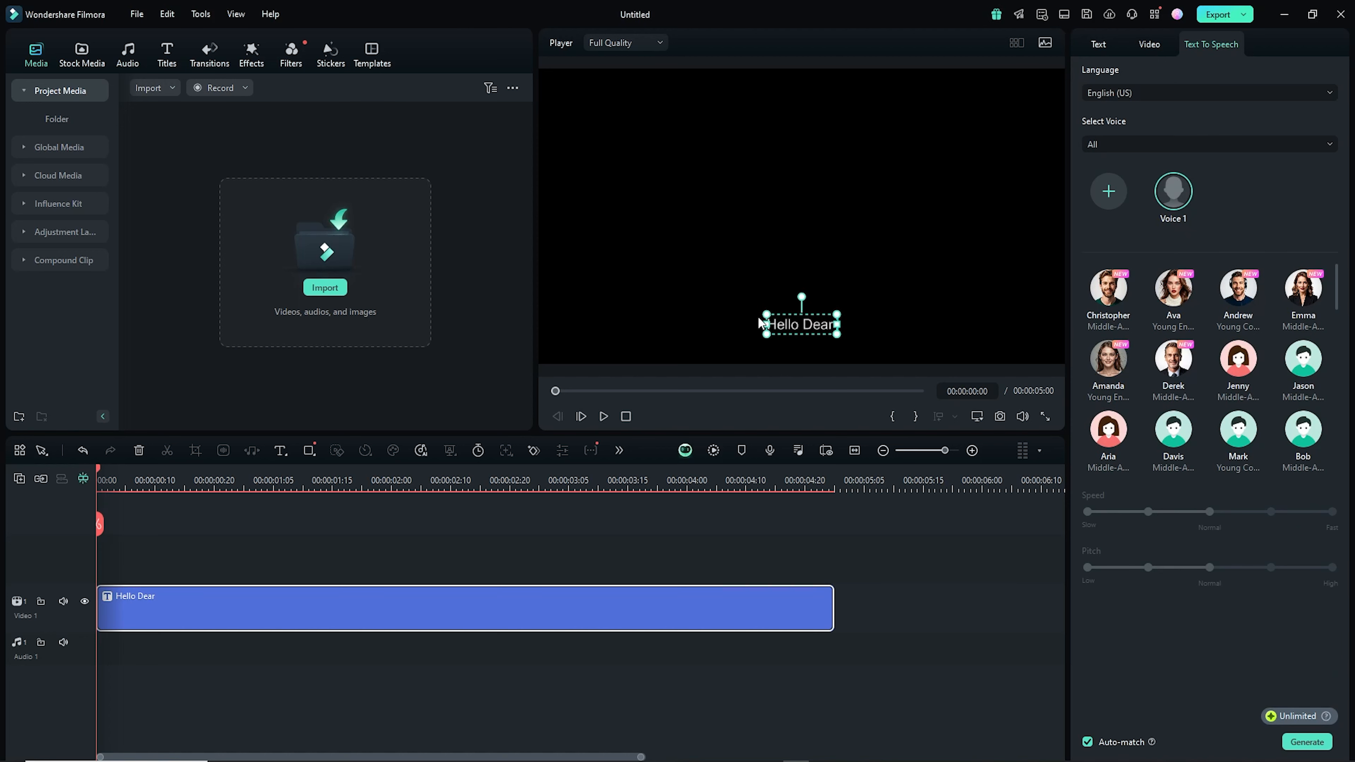
{"action": "type", "text": " Friends, I hope you are"}
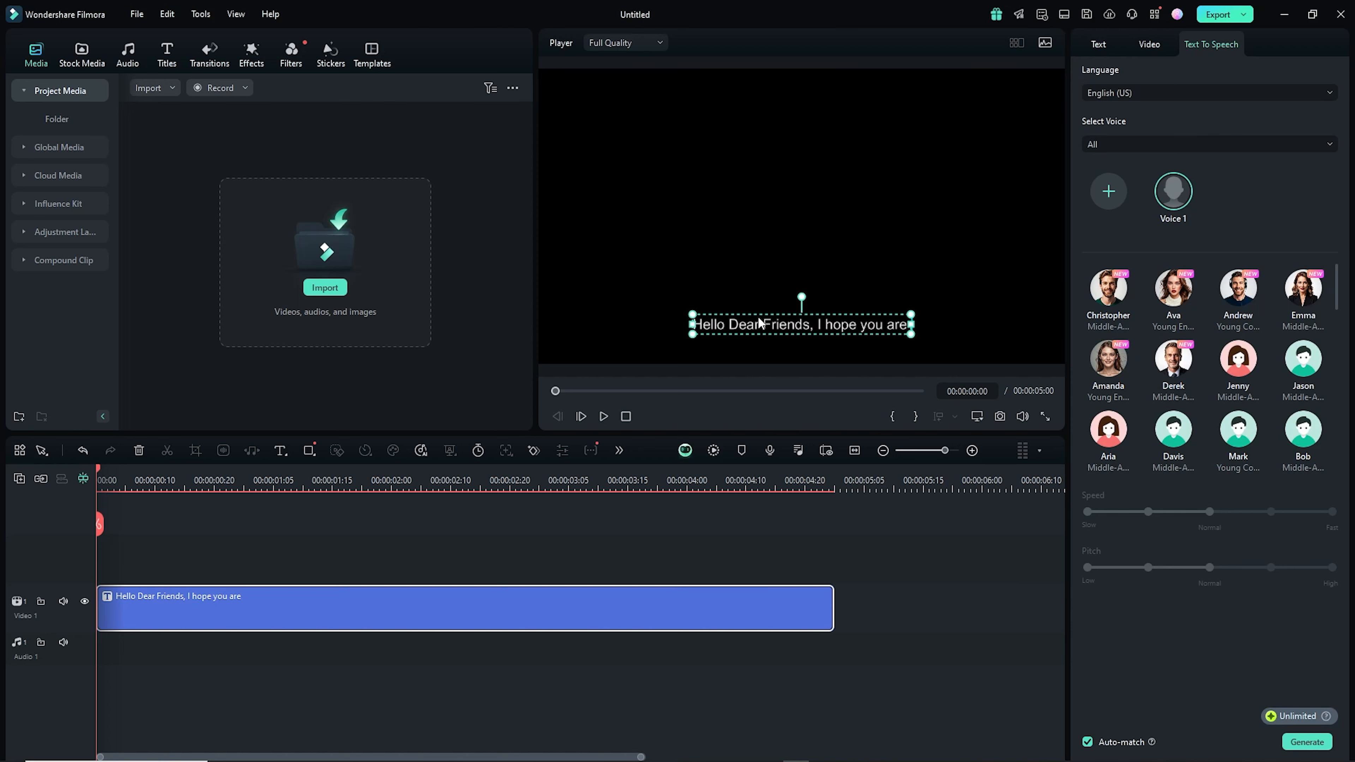
{"action": "type", "text": " well"}
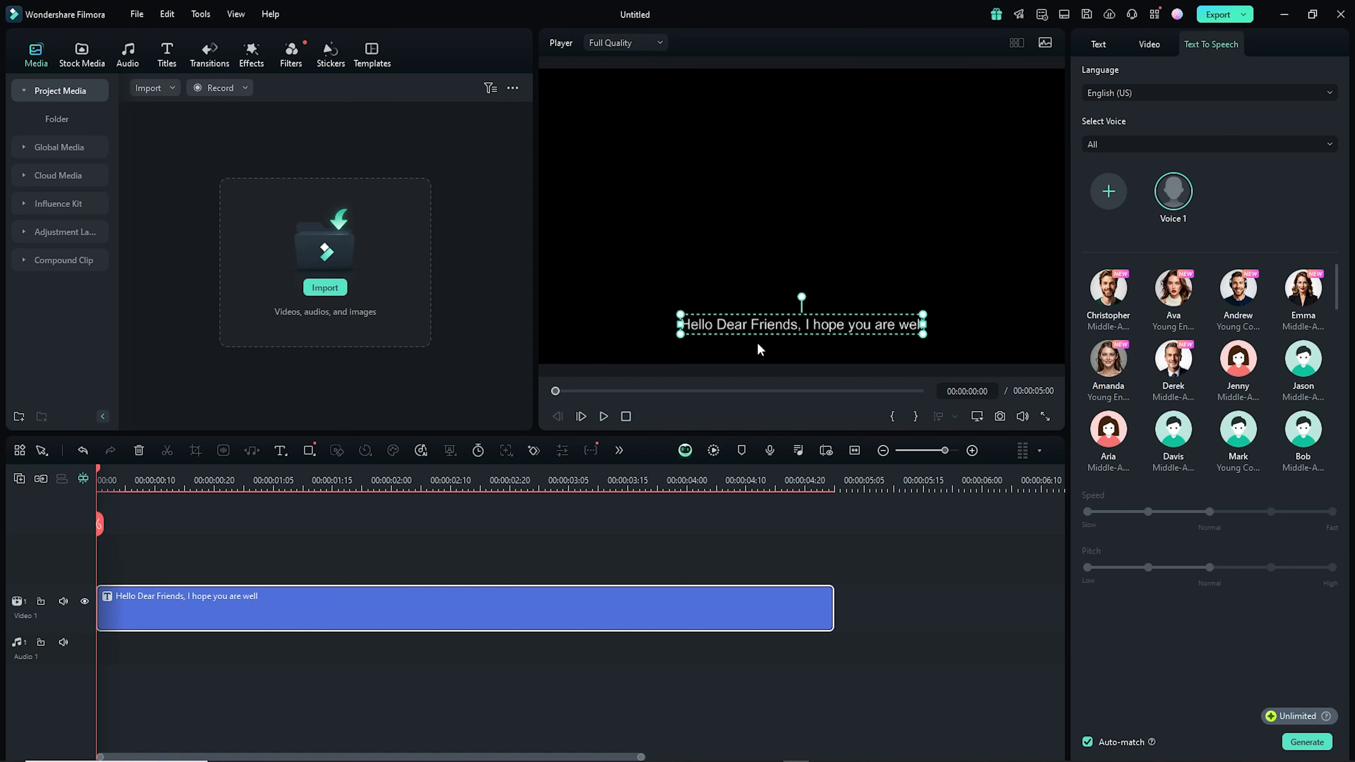
{"action": "left_click", "coordinate": [759, 350]}
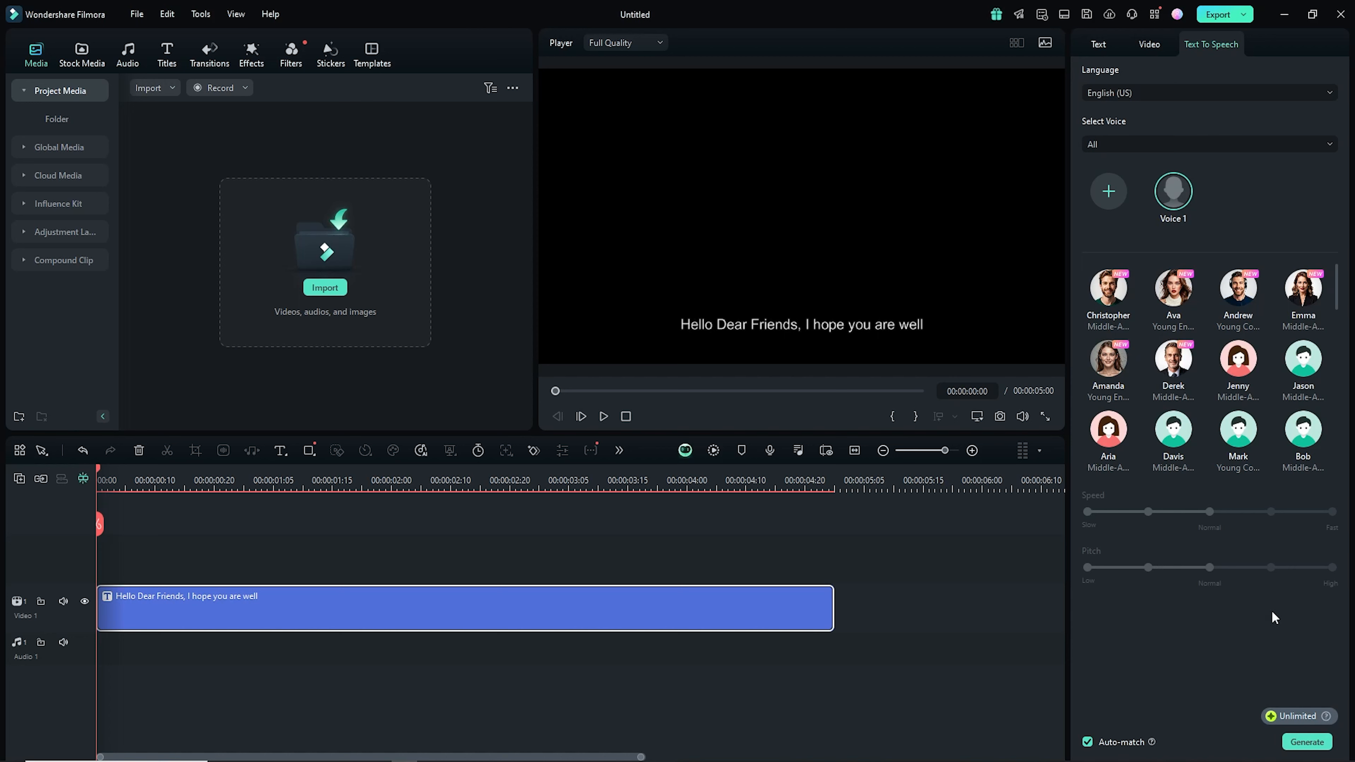
- Generate speech from the title with Text To Speech in English (US) and play the result back
{"action": "left_click", "coordinate": [1305, 743]}
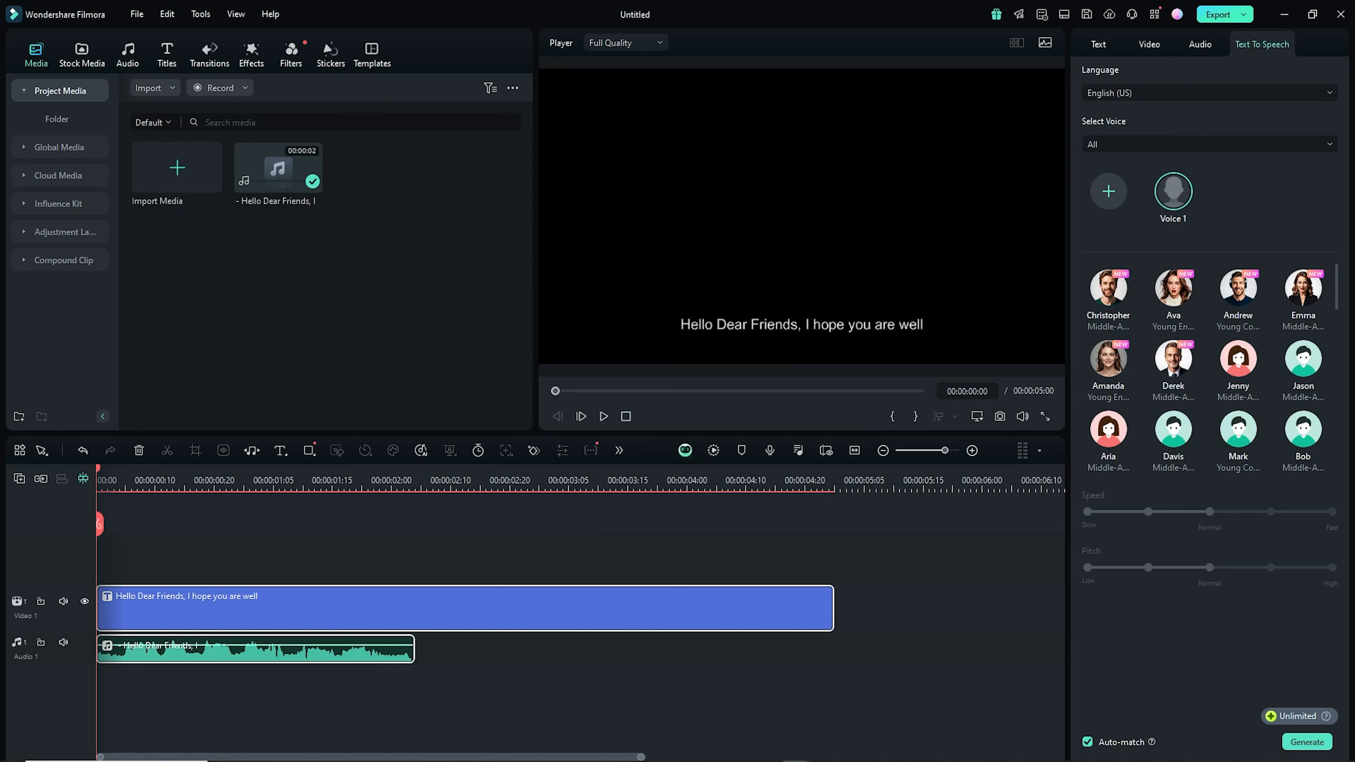
{"action": "key", "text": "space"}
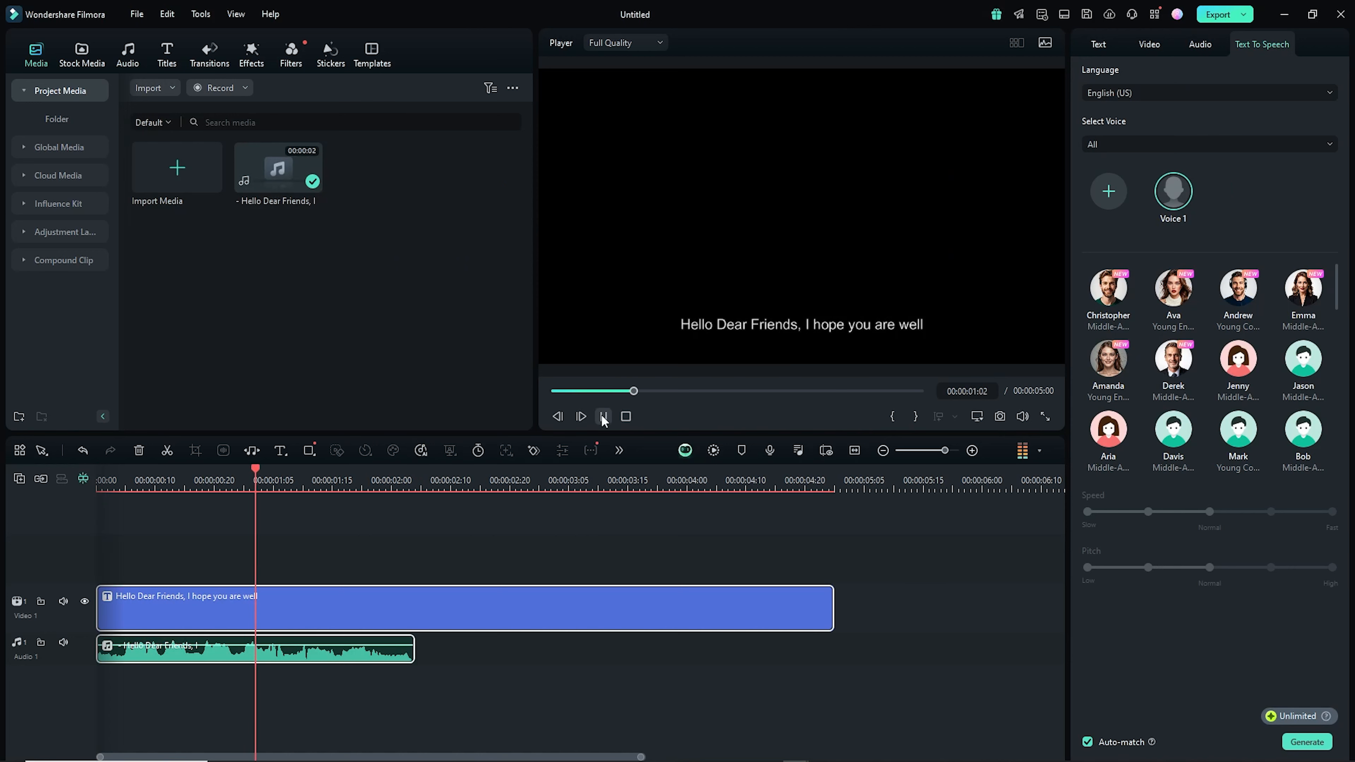
{"action": "key", "text": "space"}
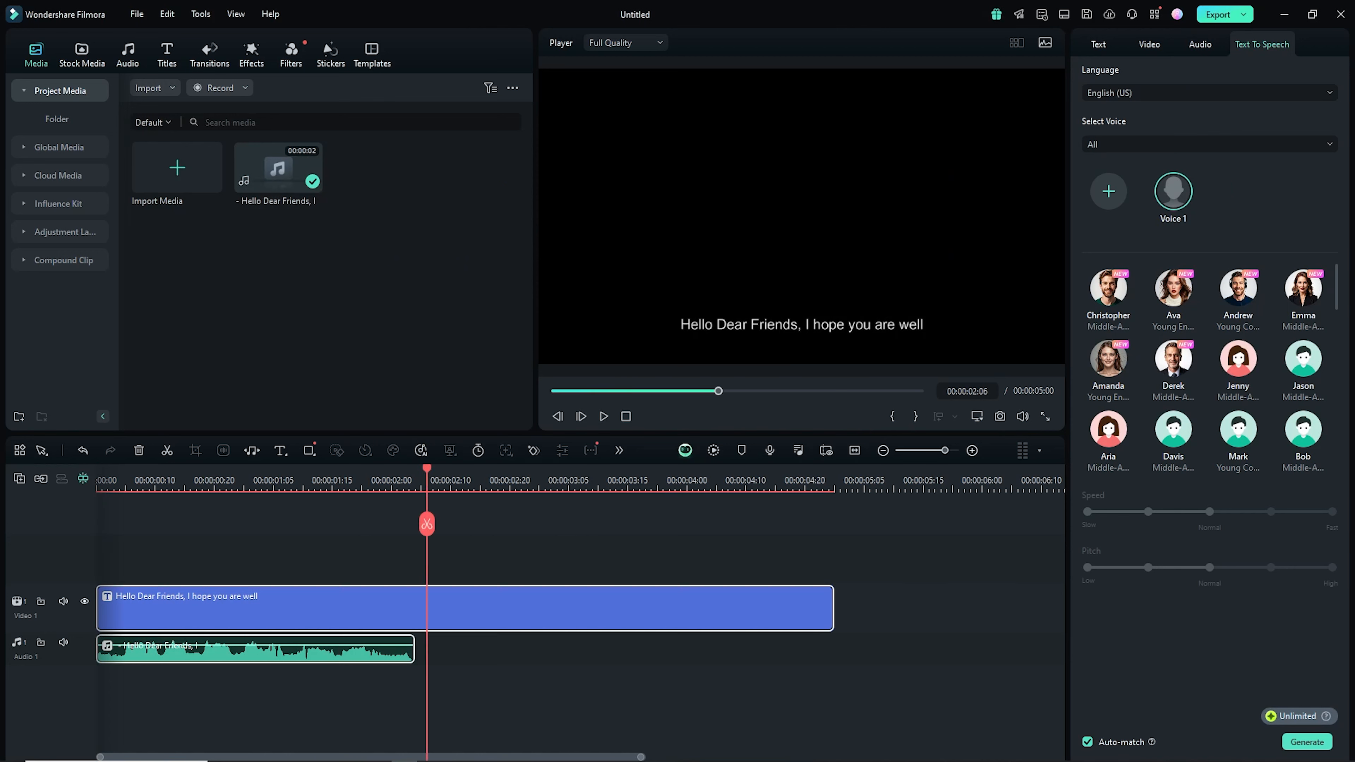
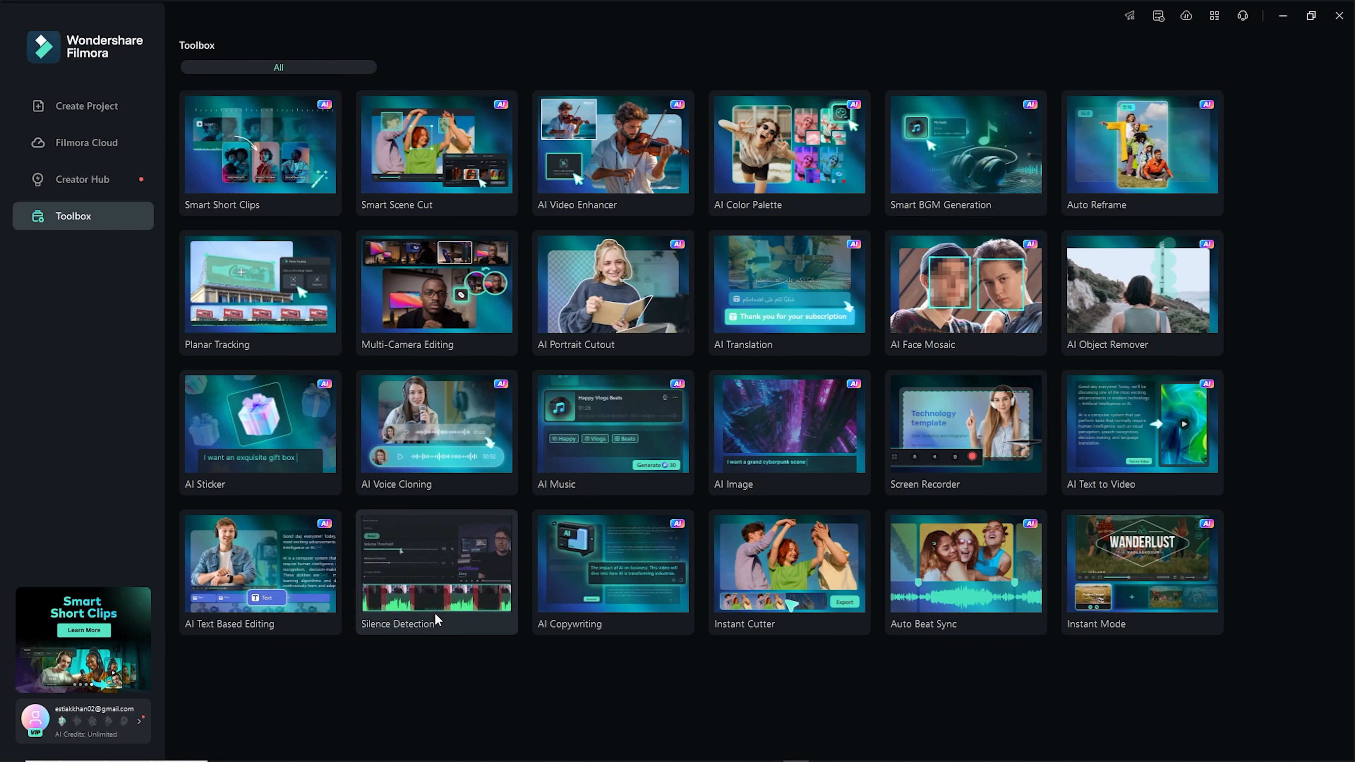
- Open the Silence Detection tool and browse to the Desktop to load a video
{"action": "left_click", "coordinate": [460, 595]}
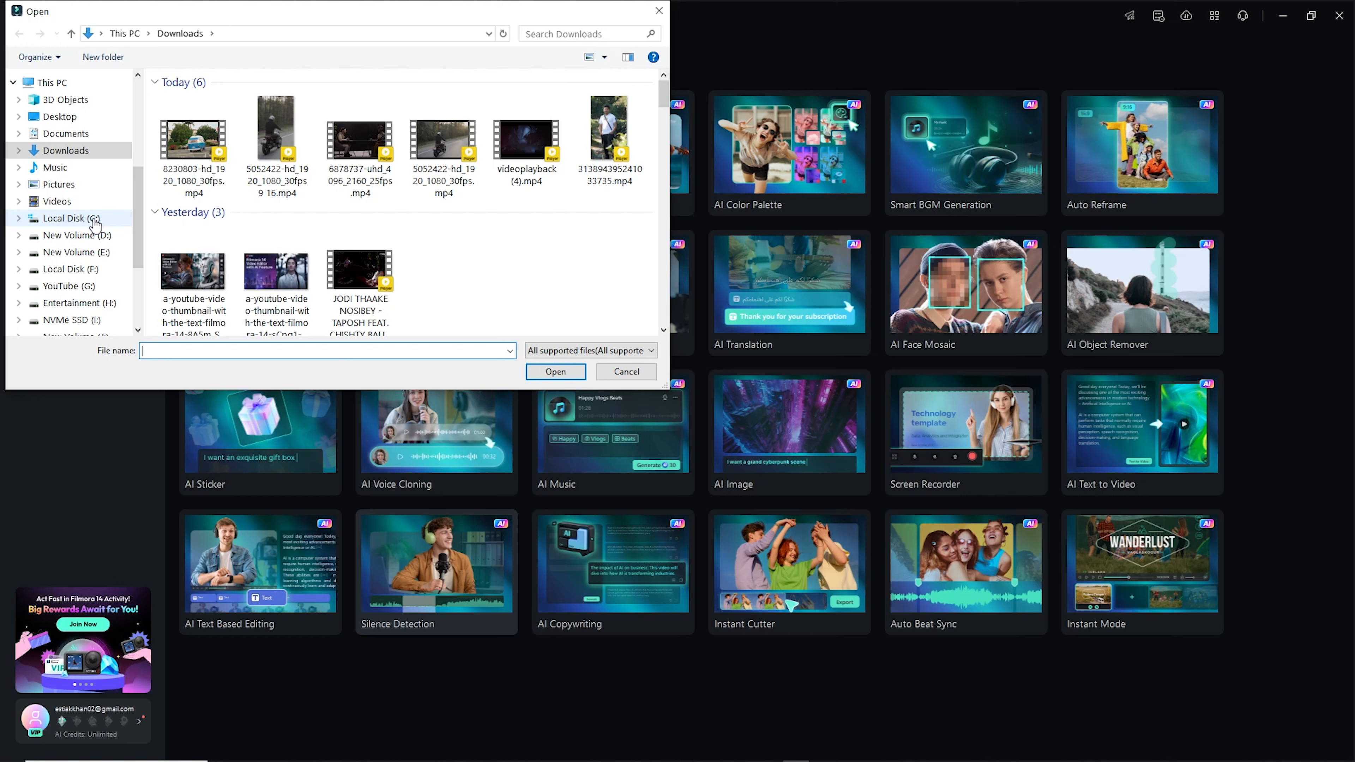
{"action": "left_click", "coordinate": [95, 118]}
{"action": "scroll", "coordinate": [454, 274], "scroll_direction": "down", "scroll_amount": 1}
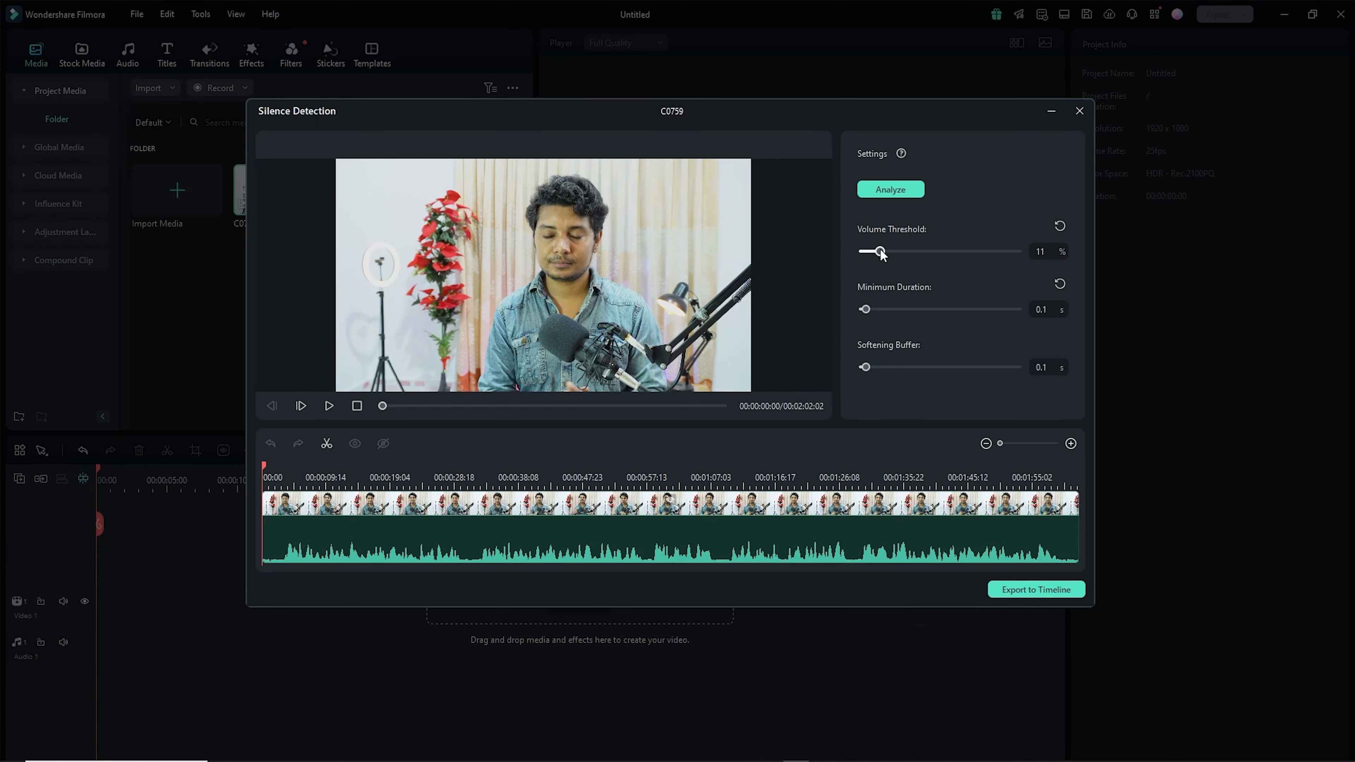
- Set the volume threshold to 21% and minimum duration to 0.2 s, then analyze the clip for silences
{"action": "left_click_drag", "start_coordinate": [881, 251], "coordinate": [896, 255]}
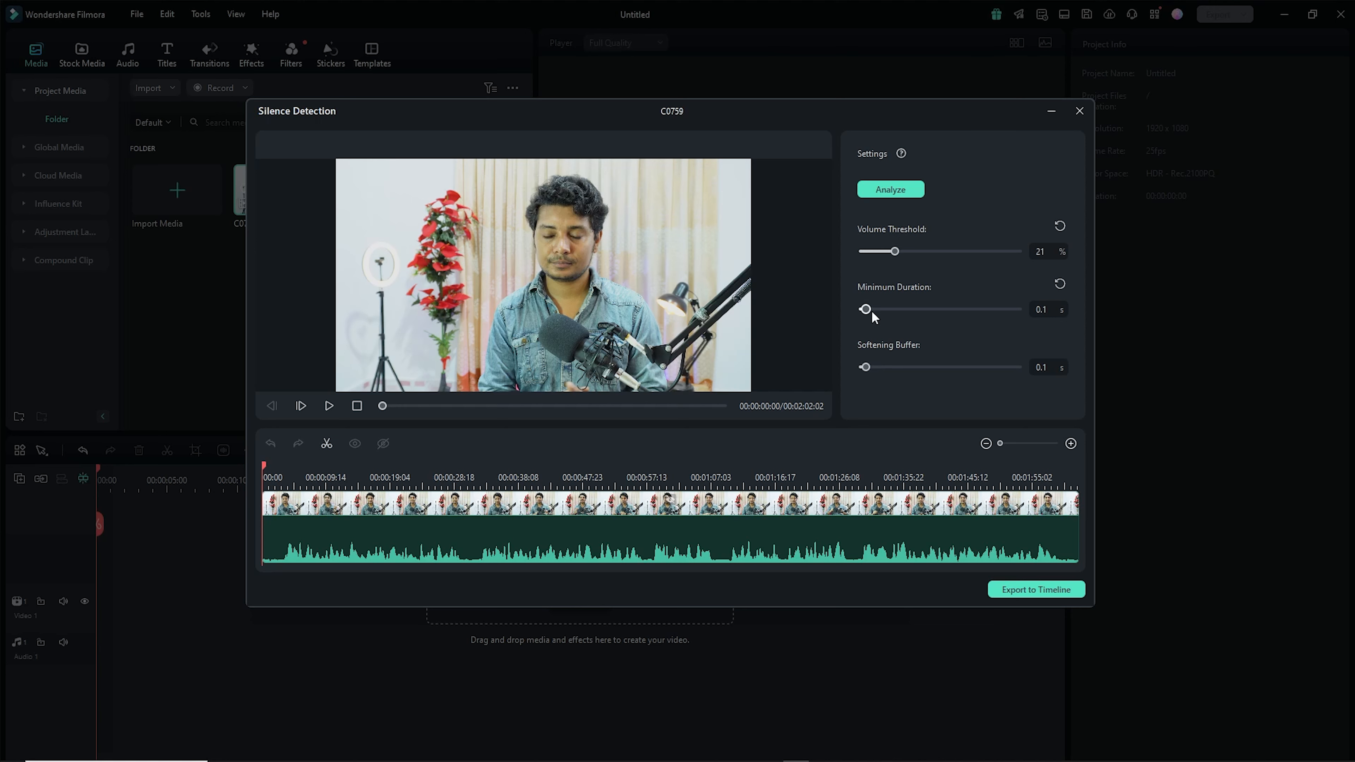
{"action": "left_click_drag", "start_coordinate": [871, 311], "coordinate": [874, 310]}
{"action": "left_click_drag", "start_coordinate": [865, 368], "coordinate": [861, 368]}
{"action": "left_click_drag", "start_coordinate": [862, 368], "coordinate": [868, 370]}
{"action": "left_click", "coordinate": [888, 193]}
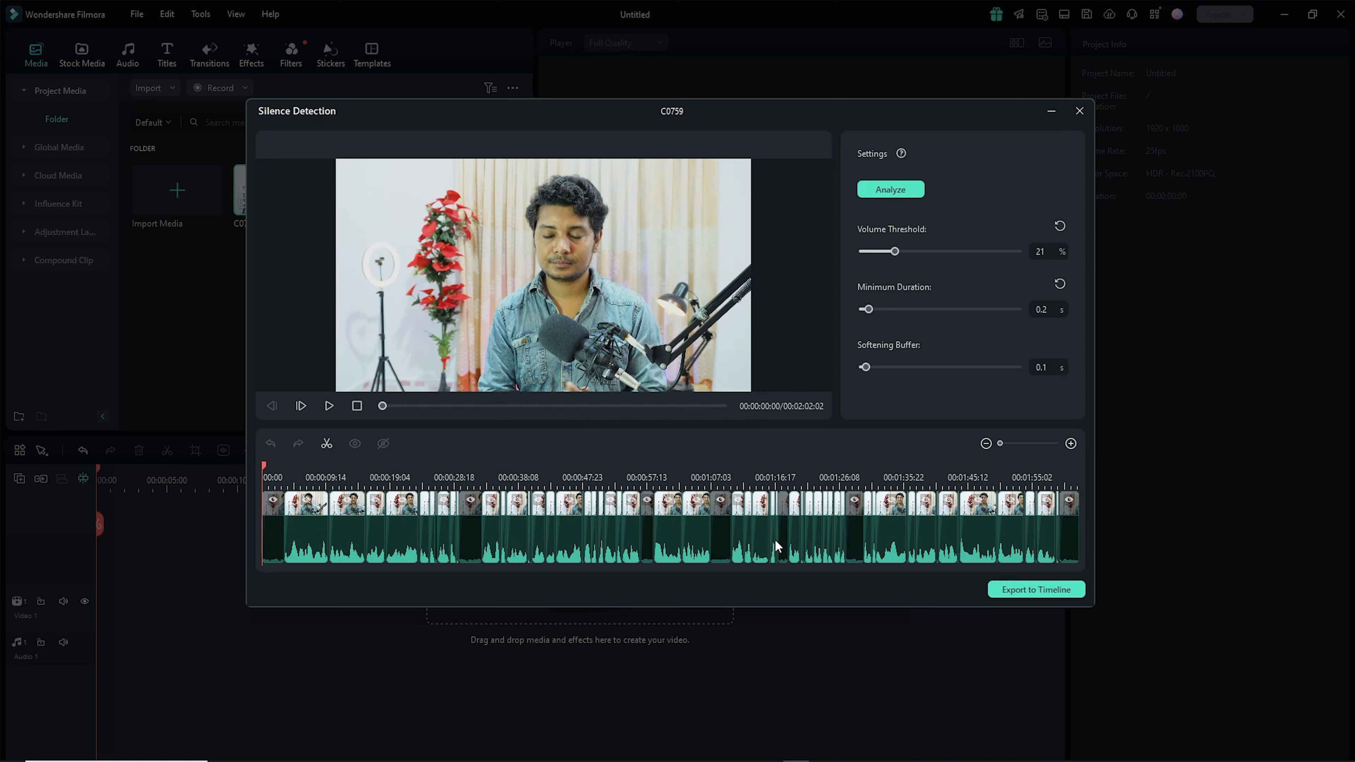
- Export the silence-trimmed clip to the timeline, dismissing the resolution prompt, and scrub through the result
{"action": "left_click", "coordinate": [1022, 591]}
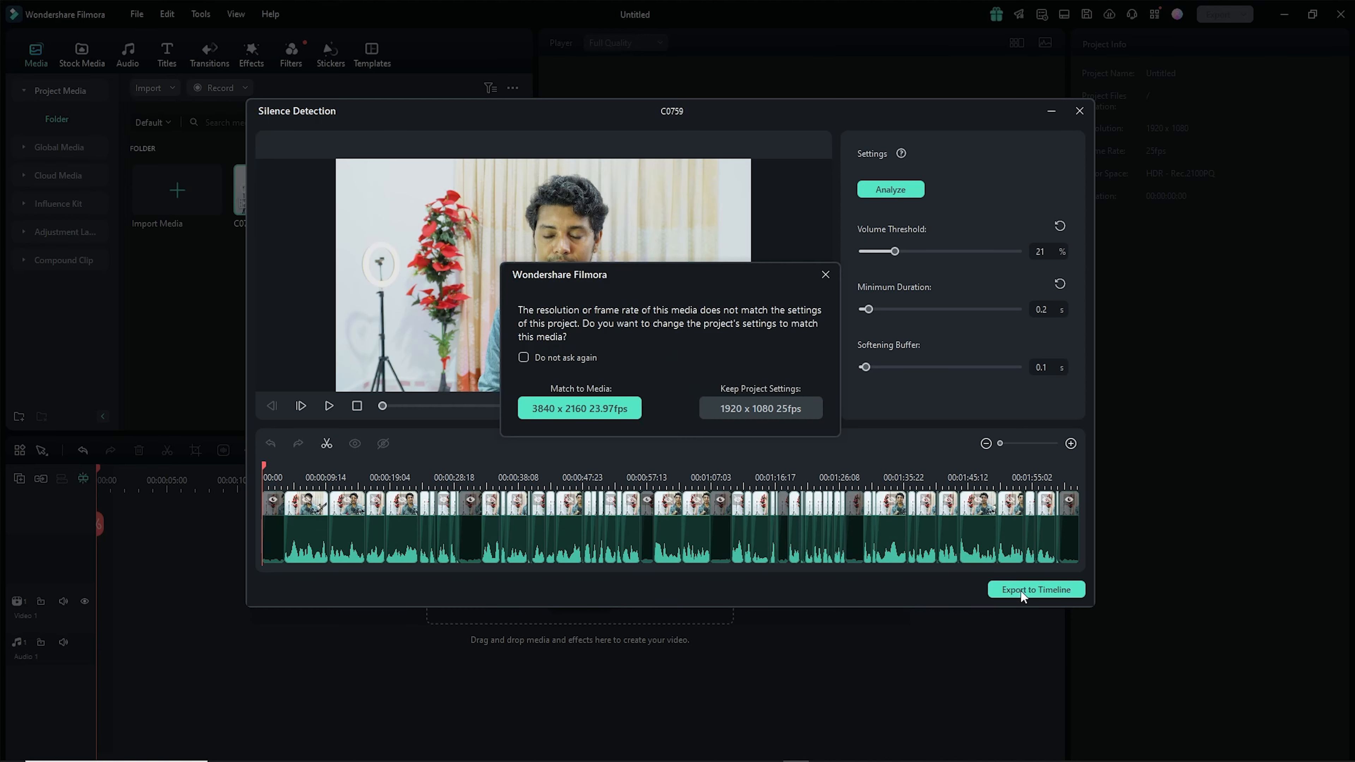
{"action": "left_click", "coordinate": [823, 276]}
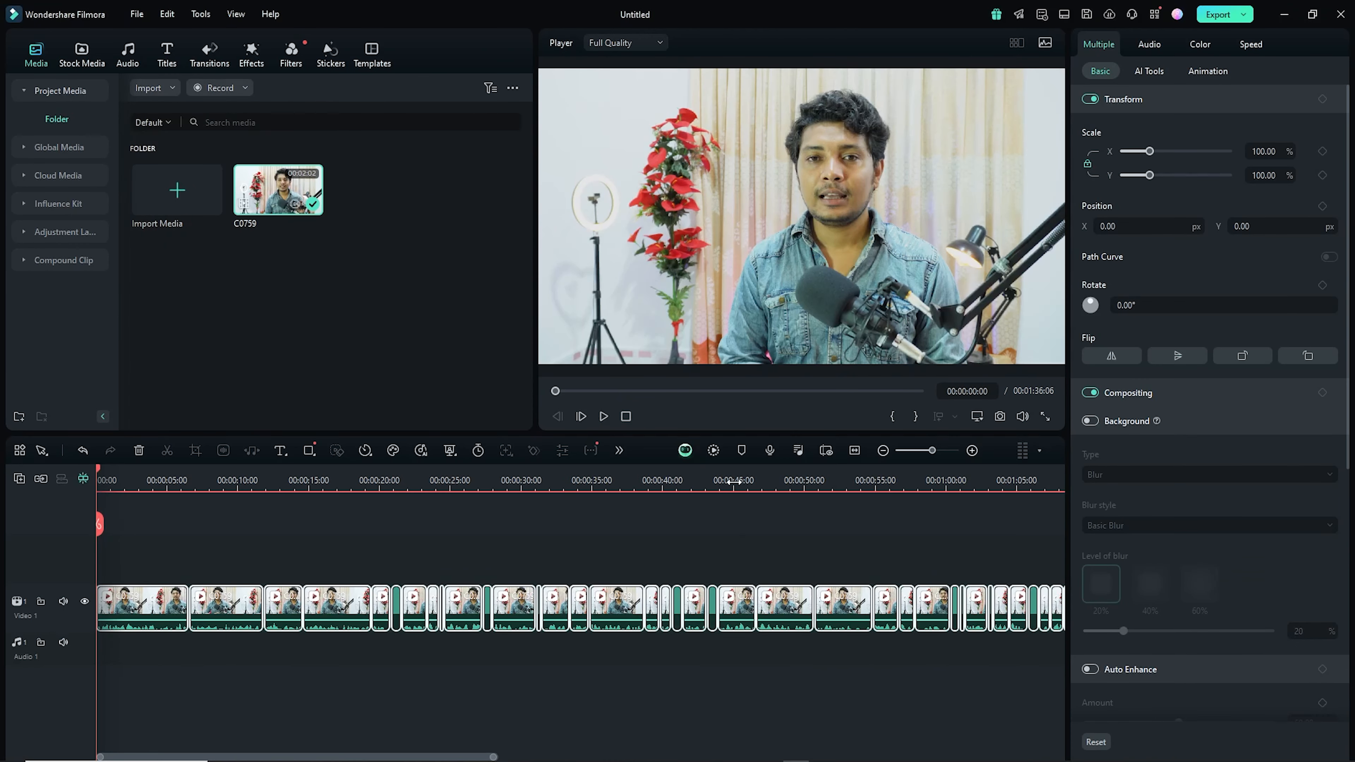
{"action": "left_click_drag", "start_coordinate": [732, 482], "coordinate": [657, 480]}
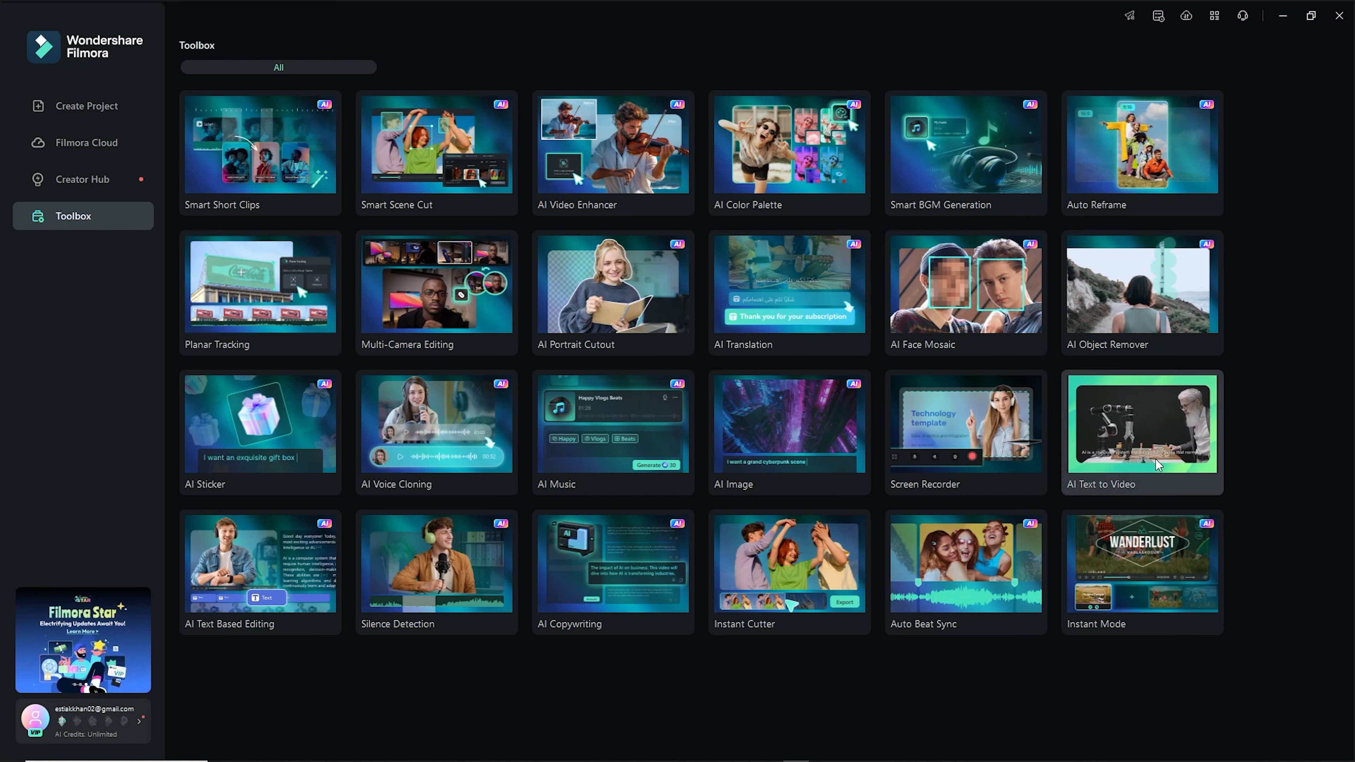
- Open AI Text to Video, paste the copied ChatGPT script as video text and delete its truncated last line
{"action": "left_click", "coordinate": [1156, 459]}
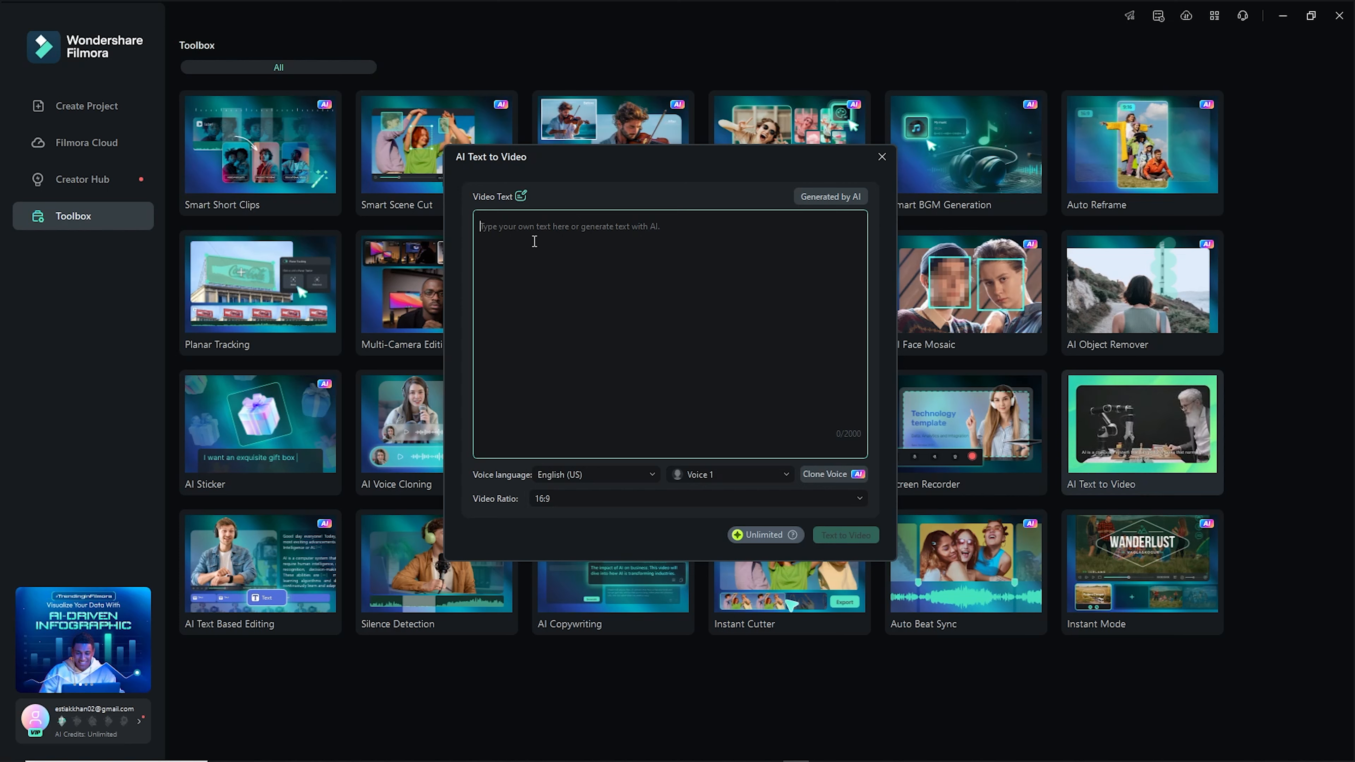
{"action": "key", "text": "alt+Tab"}
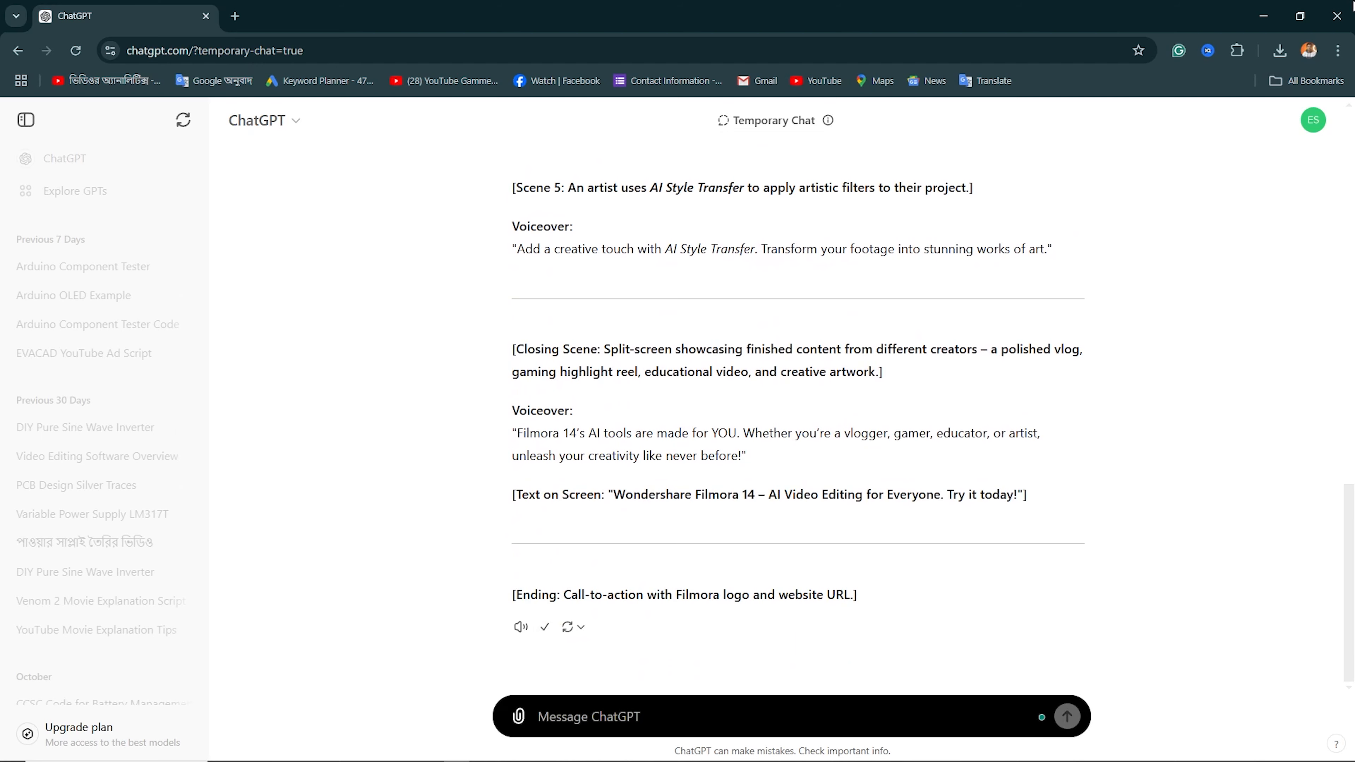
{"action": "left_click", "coordinate": [1271, 22]}
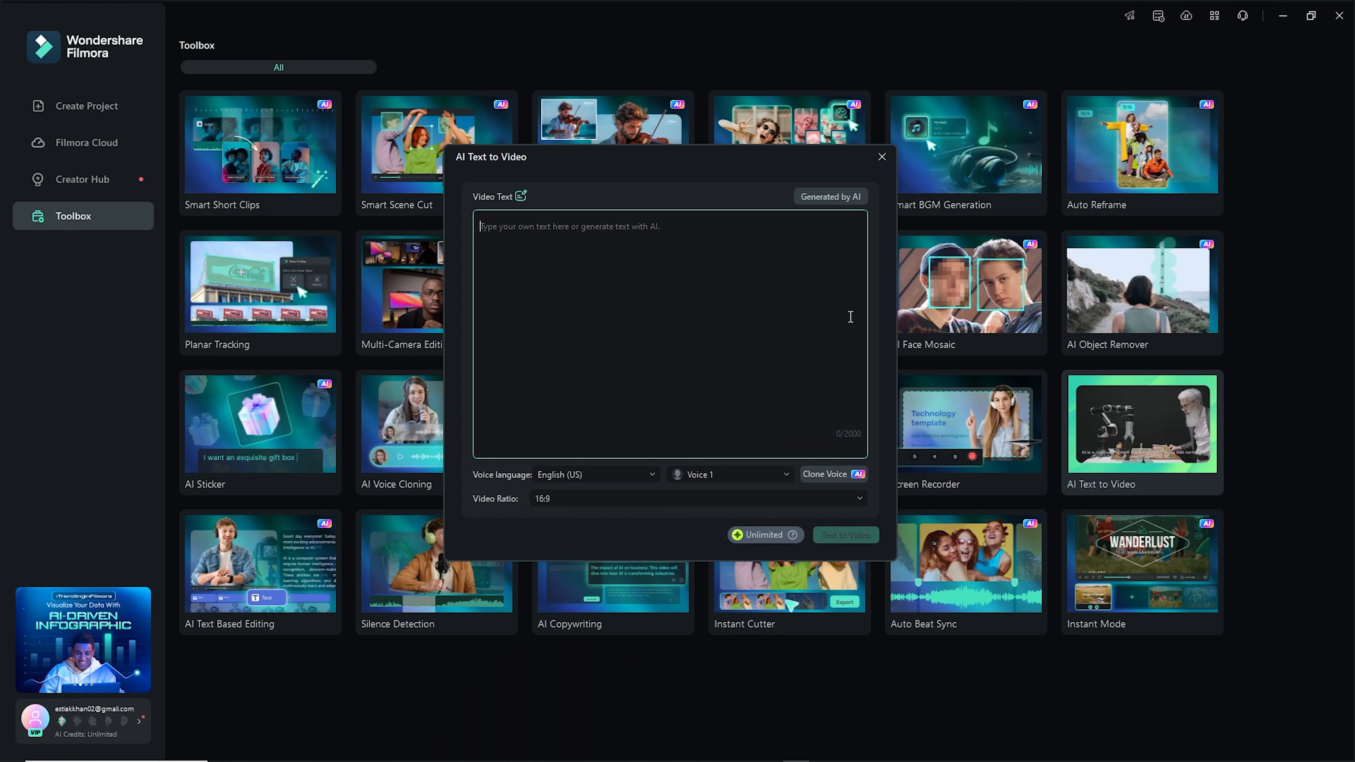
{"action": "right_click", "coordinate": [656, 251]}
{"action": "left_click", "coordinate": [661, 295]}
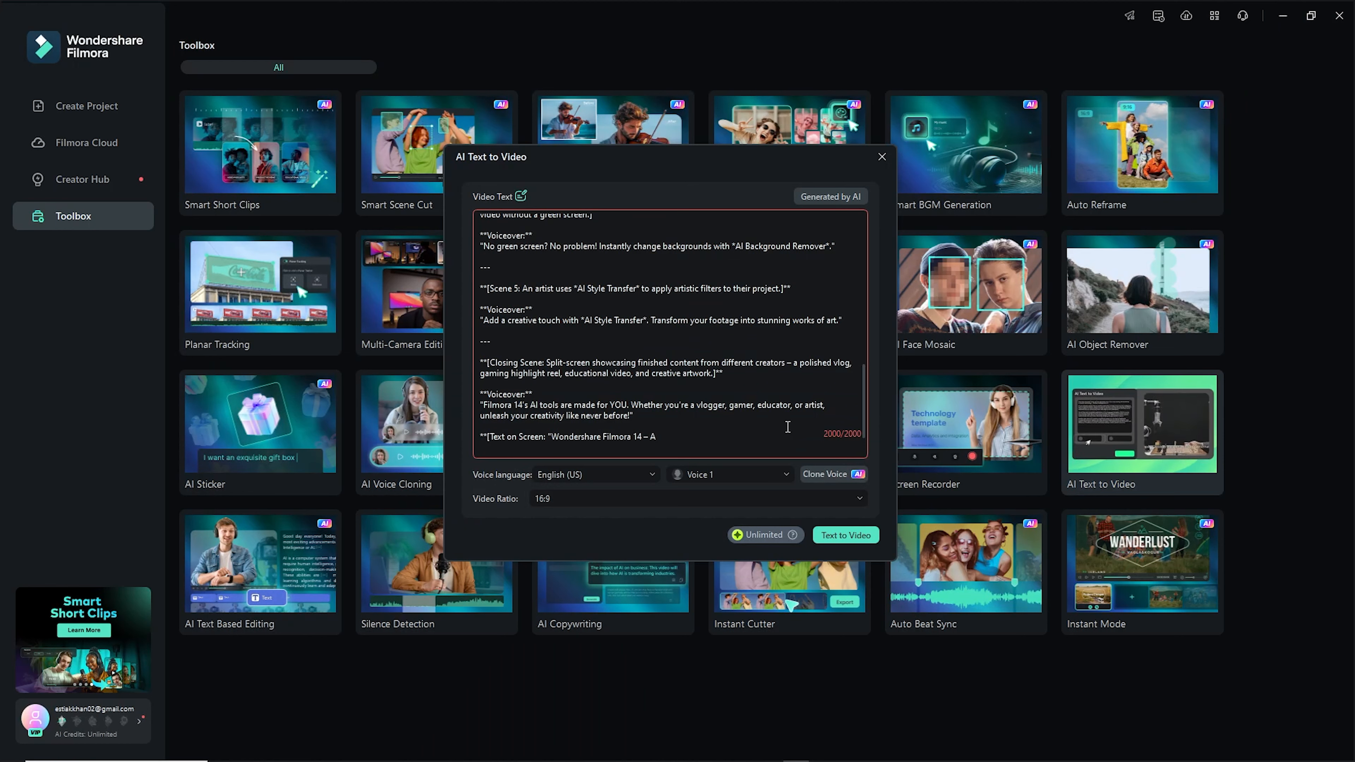
{"action": "left_click_drag", "start_coordinate": [691, 440], "coordinate": [483, 437]}
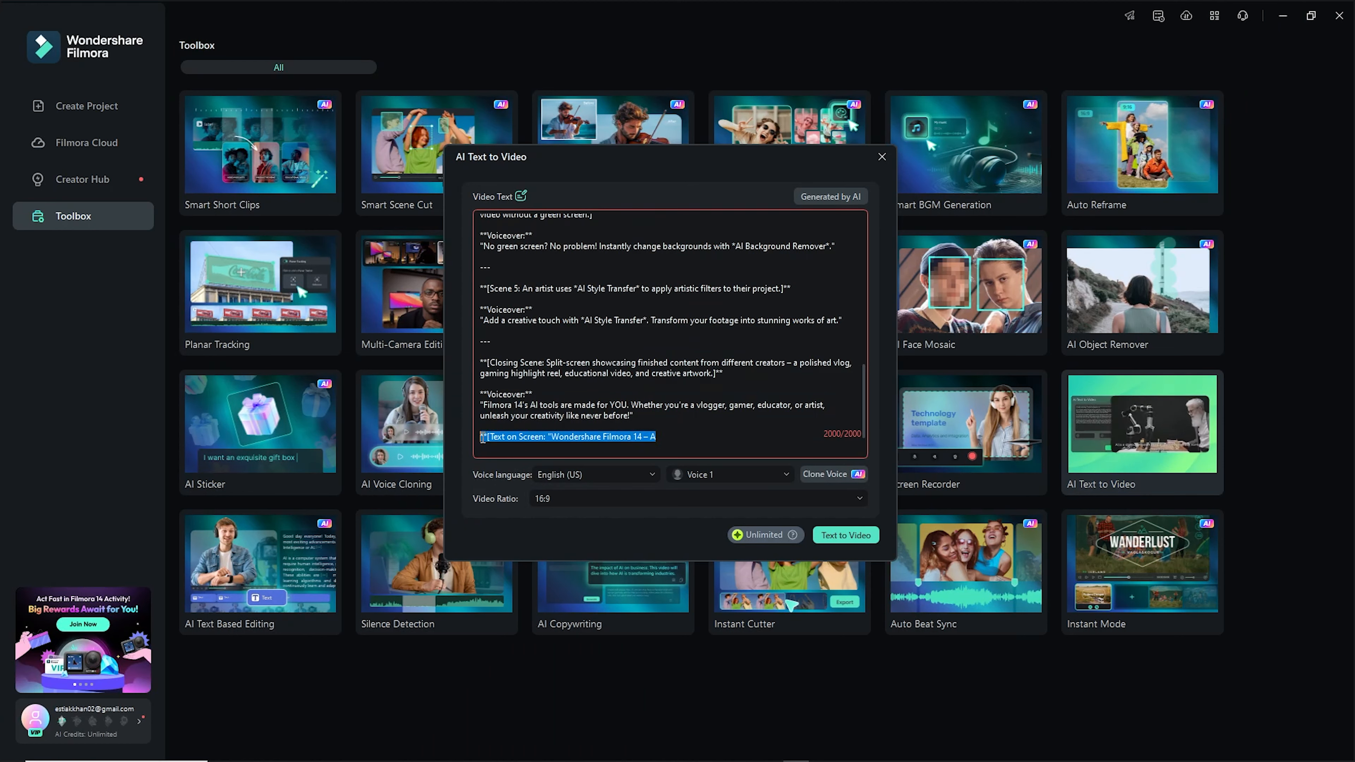
{"action": "key", "text": "BackSpace"}
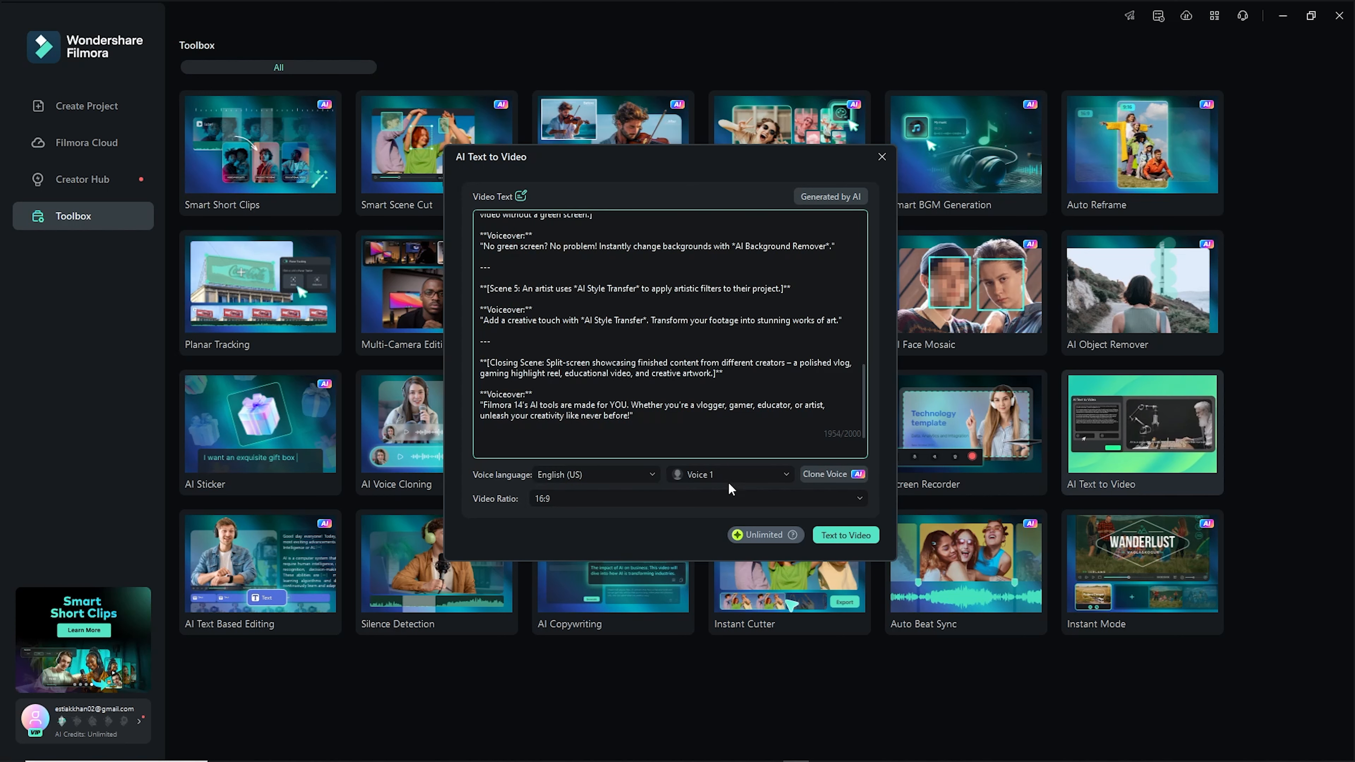
- Choose the Jason voice and set the video ratio to 9:16
{"action": "left_click", "coordinate": [772, 475]}
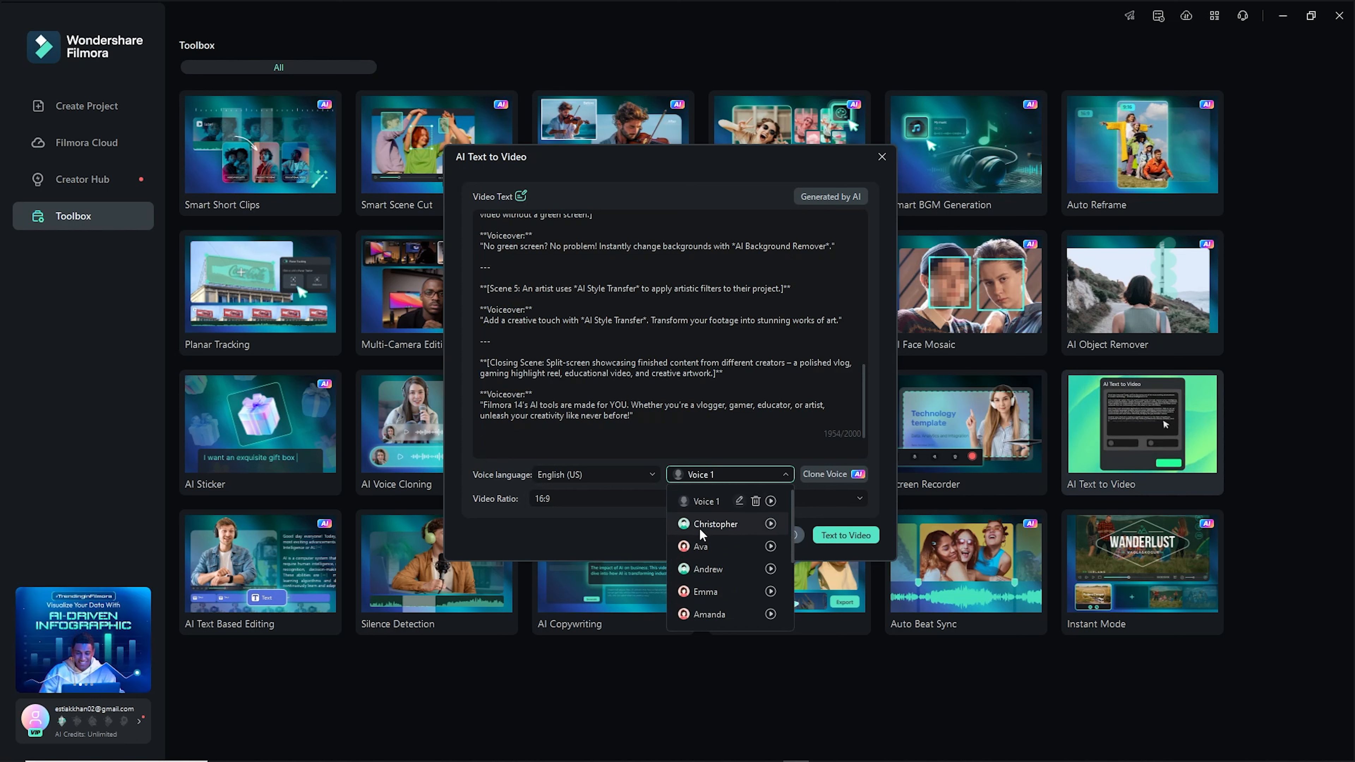
{"action": "scroll", "coordinate": [698, 553], "scroll_direction": "down", "scroll_amount": 1}
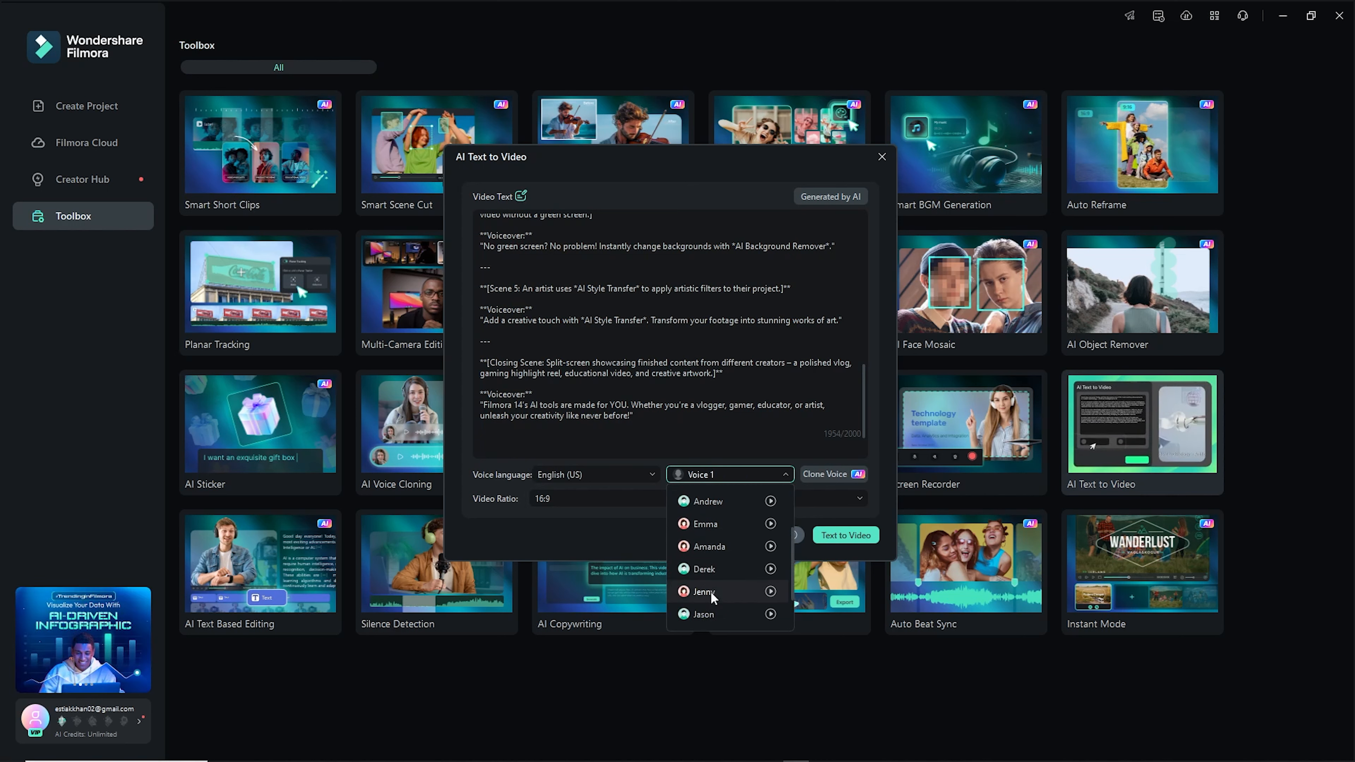
{"action": "scroll", "coordinate": [711, 591], "scroll_direction": "down", "scroll_amount": 1}
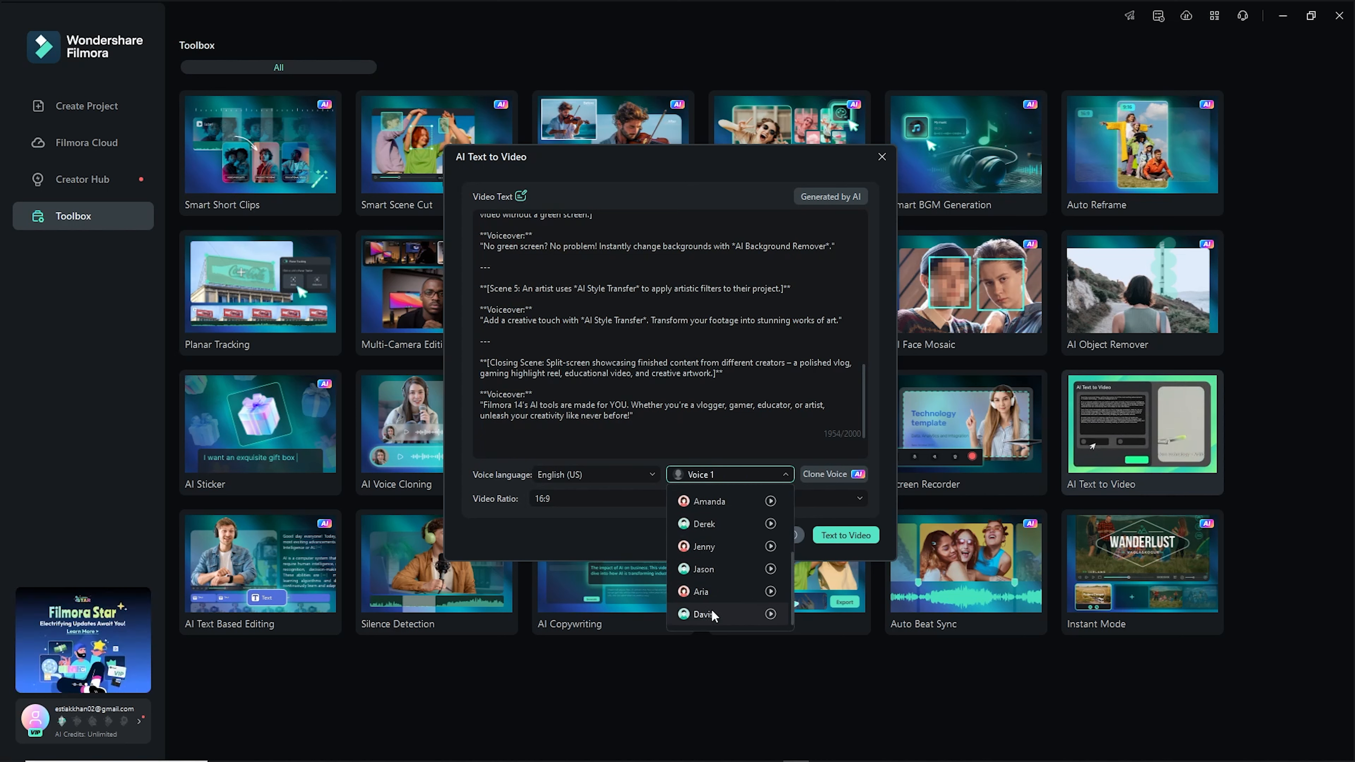
{"action": "left_click", "coordinate": [709, 571]}
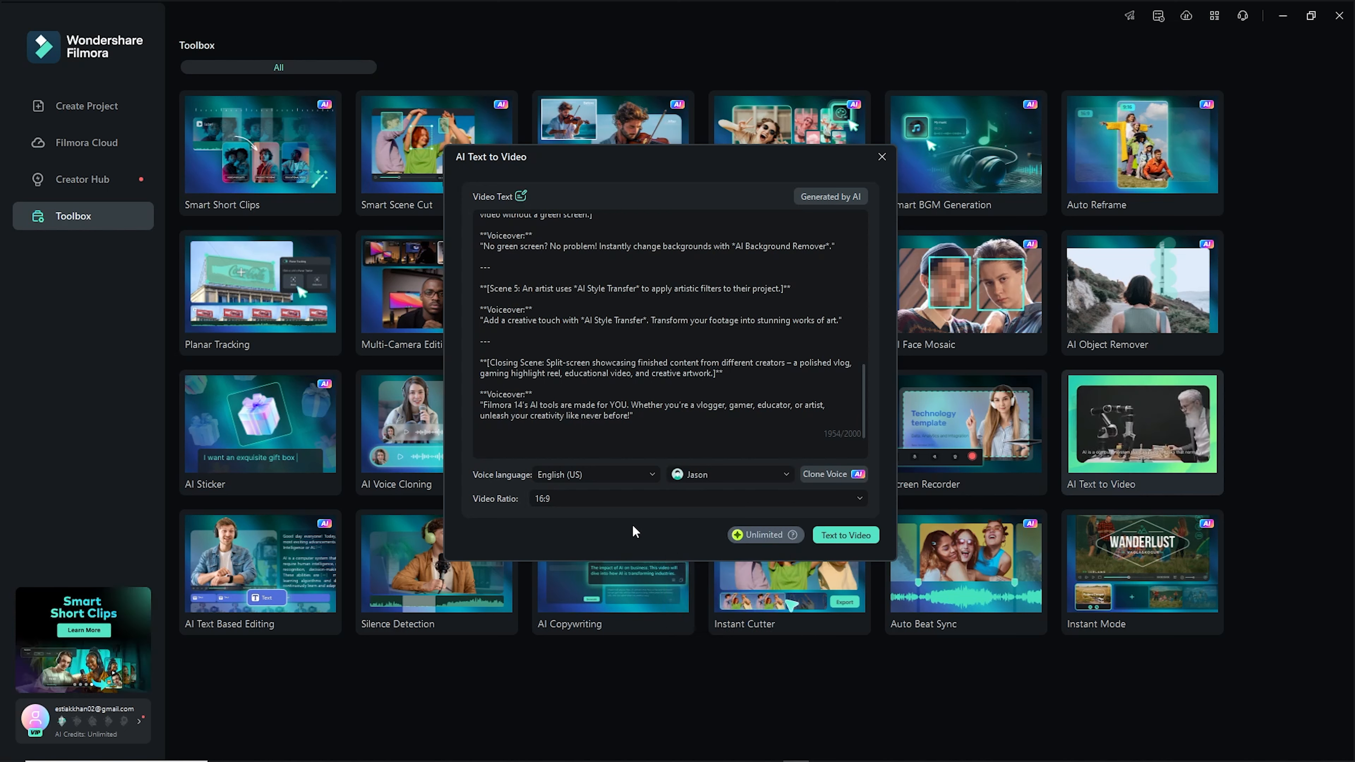
{"action": "left_click", "coordinate": [852, 499]}
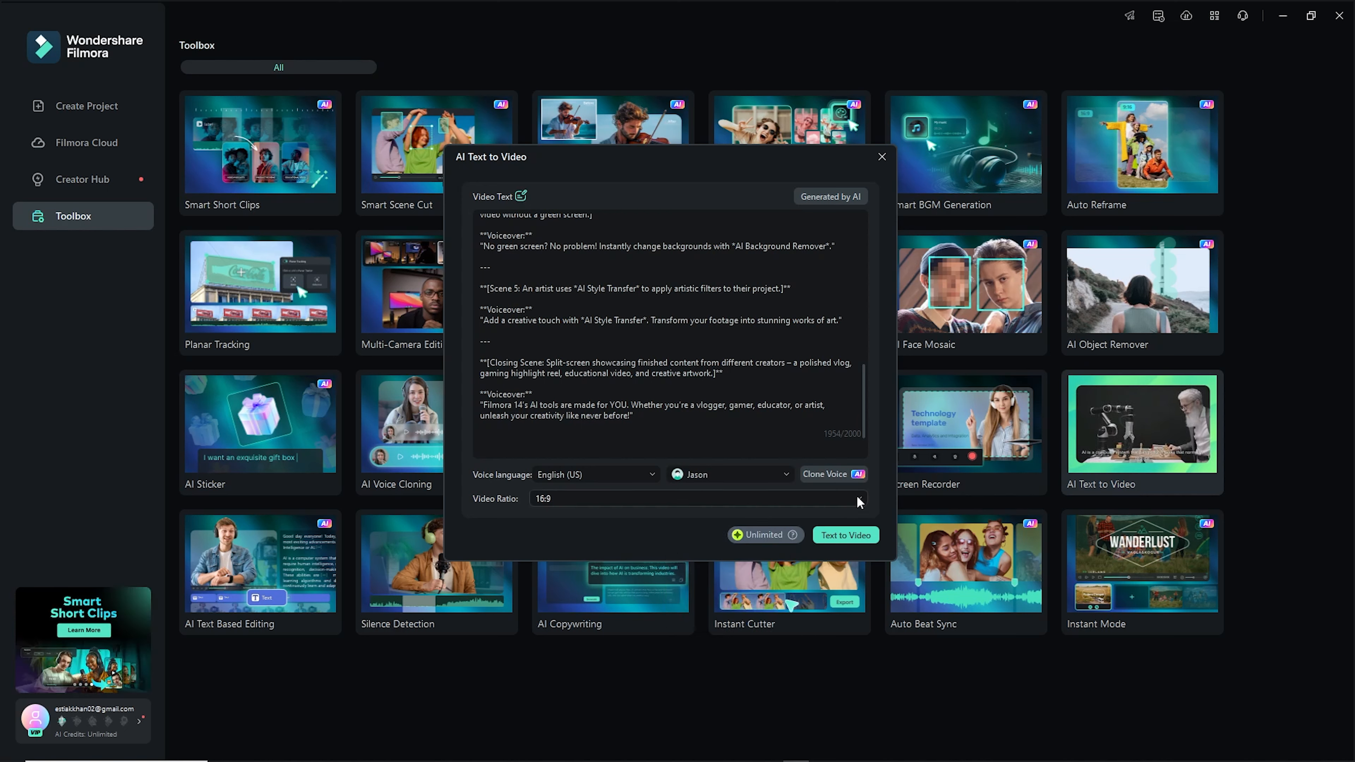
{"action": "left_click", "coordinate": [633, 549]}
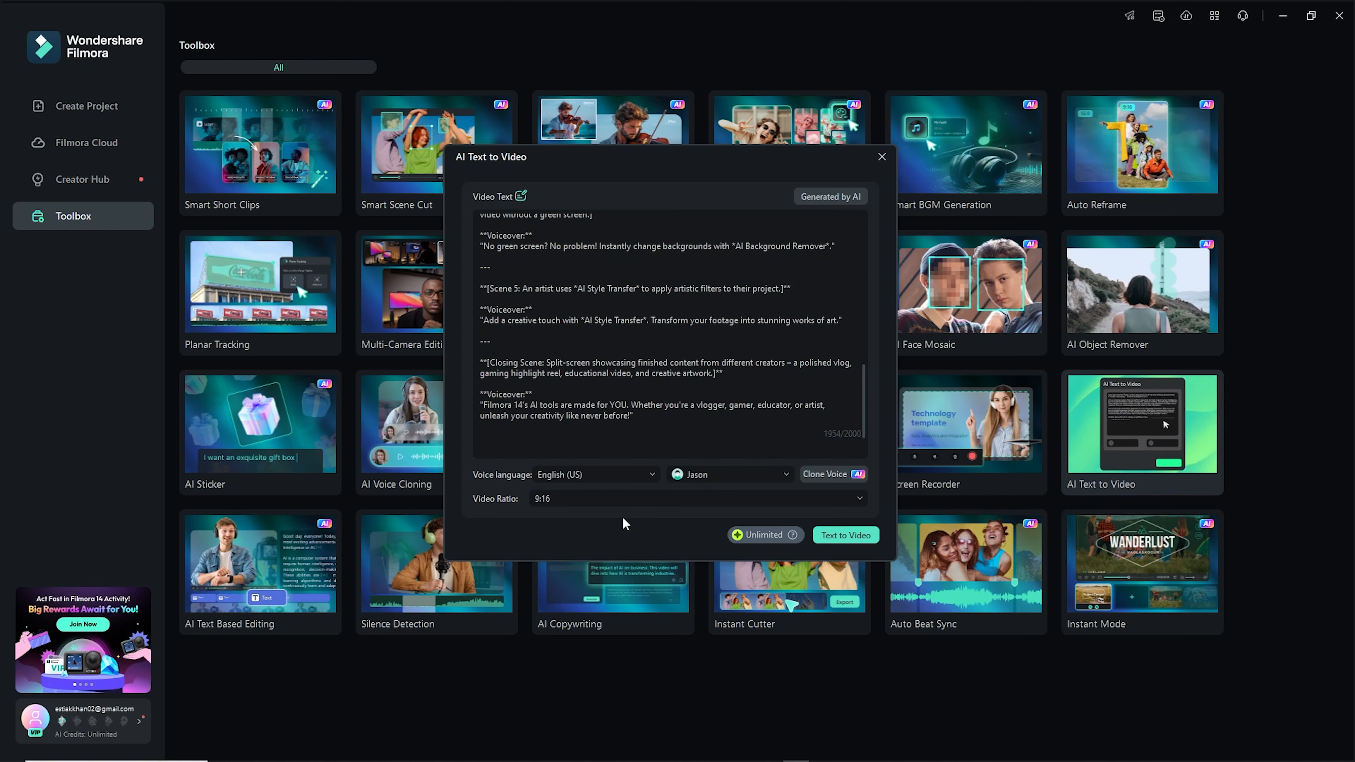
- Generate the video with Text to Video and select the Sky blue vacation background music clip
{"action": "left_click", "coordinate": [846, 535]}
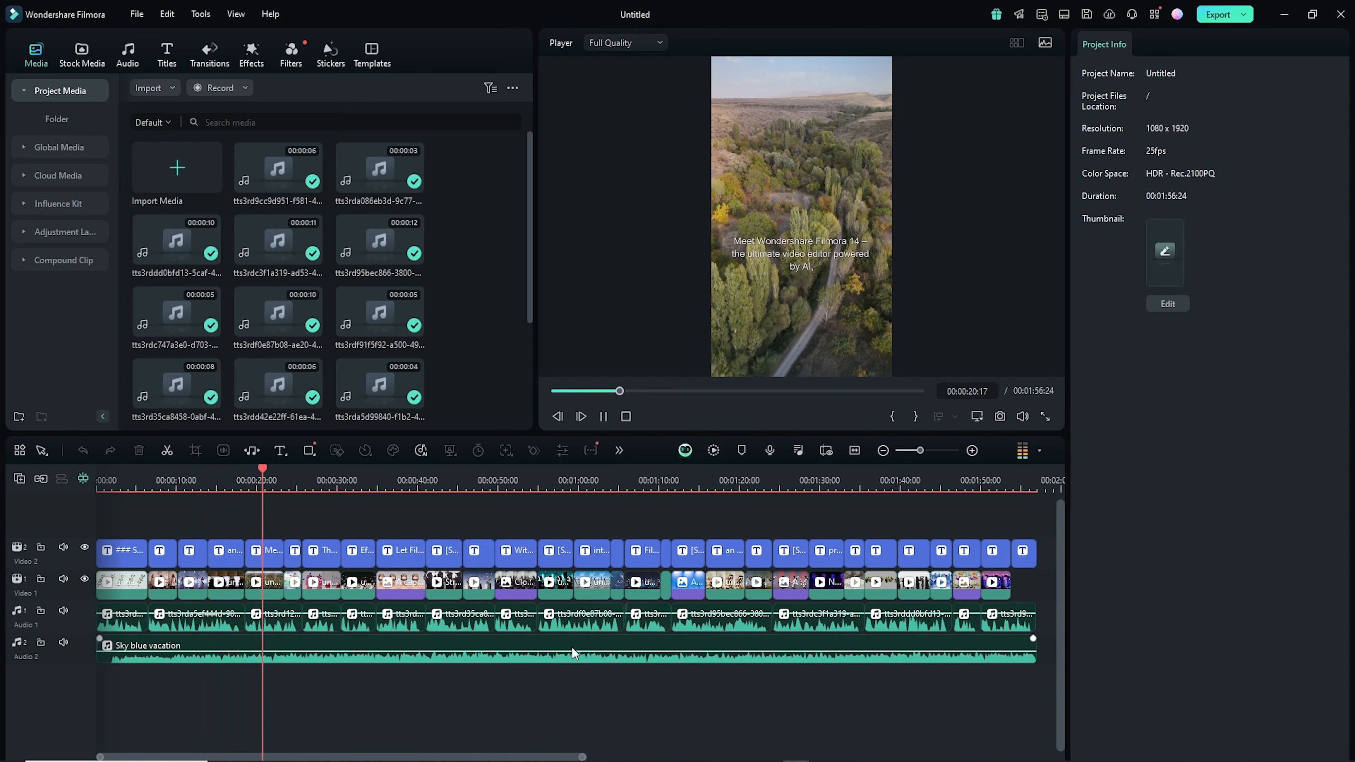
{"action": "left_click", "coordinate": [556, 654]}
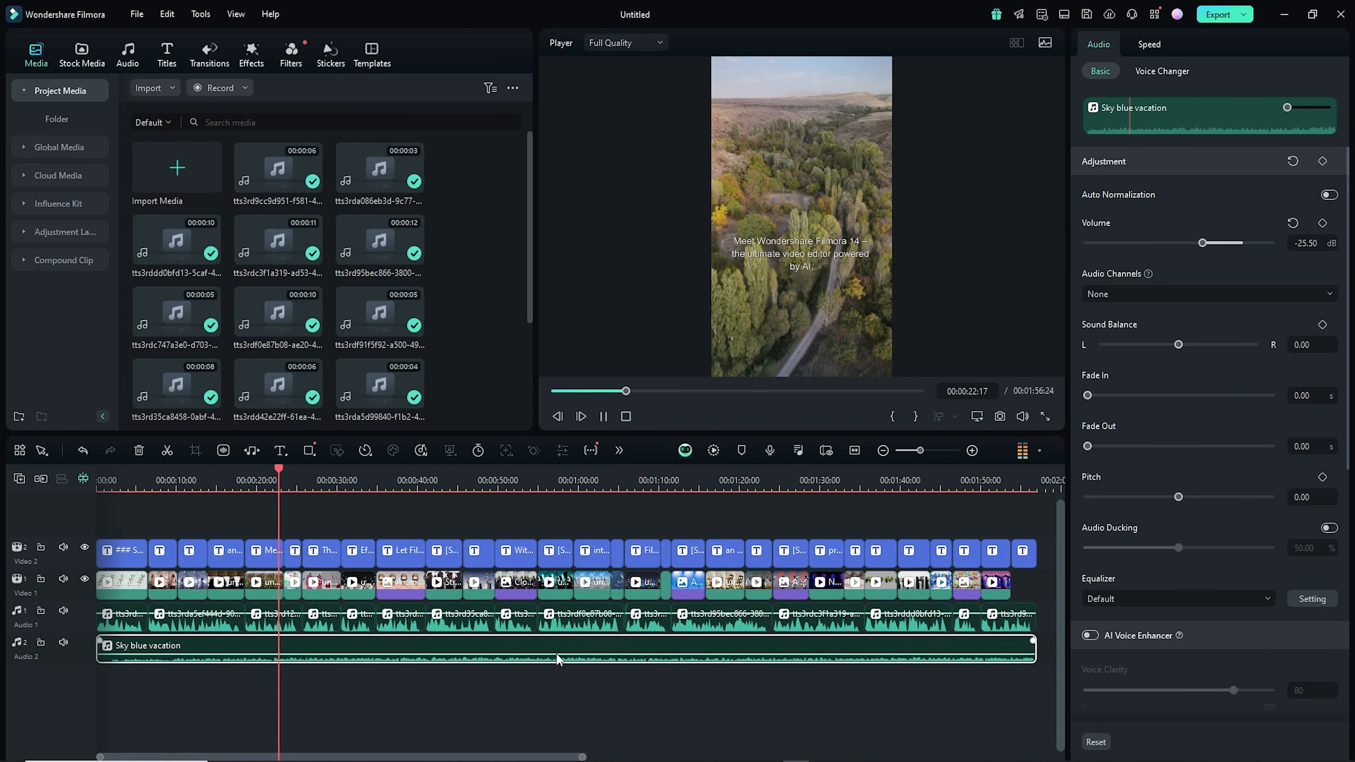